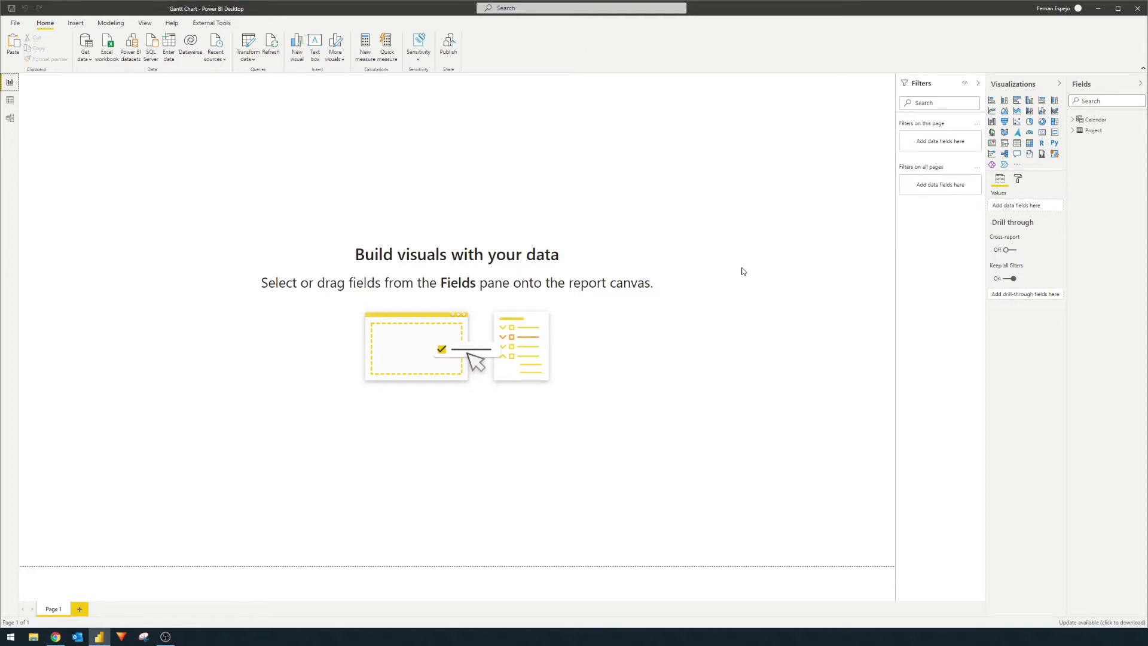
- Review the Calendar table's dates, then show the Project table's ten November 2021 tasks and statuses
click(10, 102)
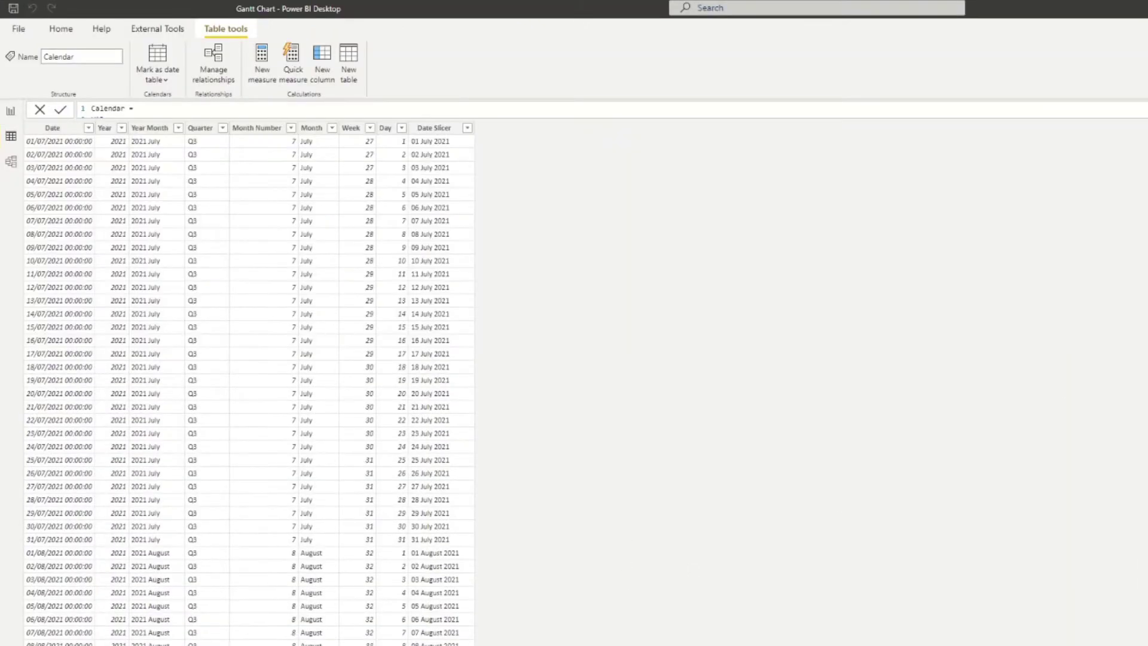
click(919, 257)
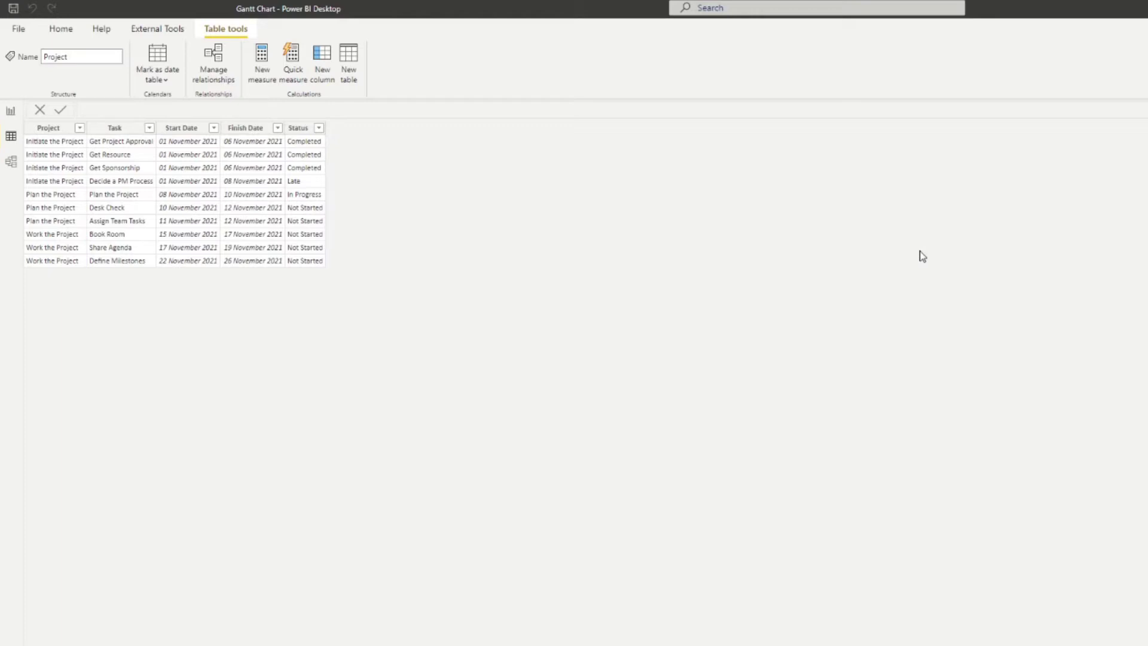
- In Model view, arrange the table cards and link Calendar[Date] one-to-many to Project[Start Date]
click(13, 171)
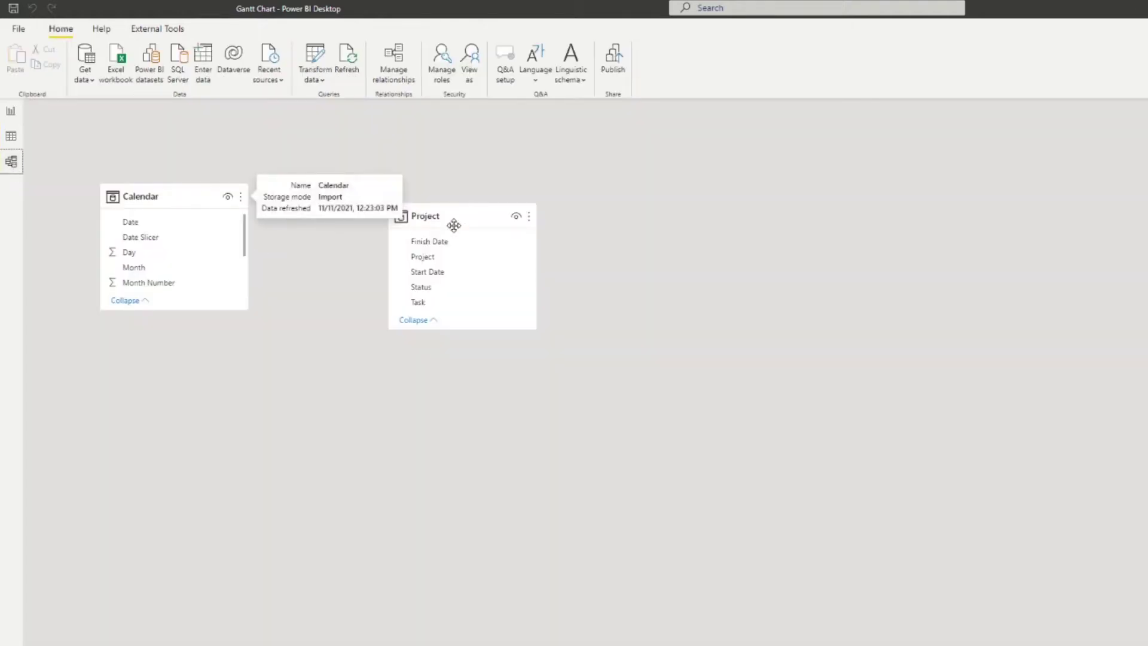
drag(453, 225, 579, 209)
drag(200, 197, 363, 226)
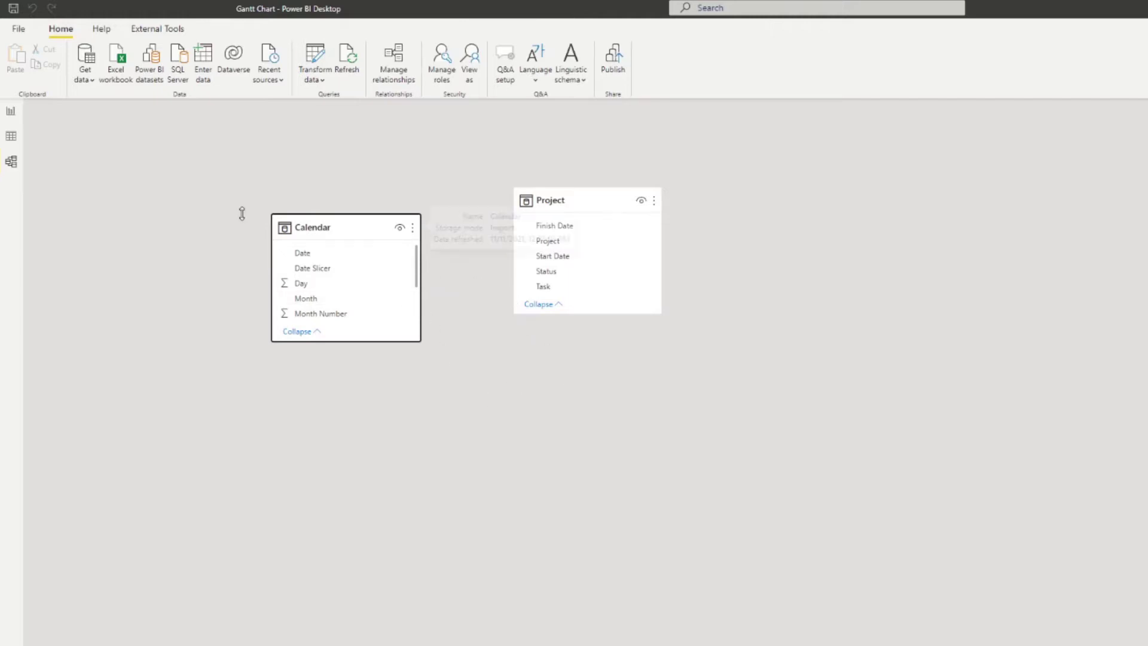
drag(345, 256, 583, 258)
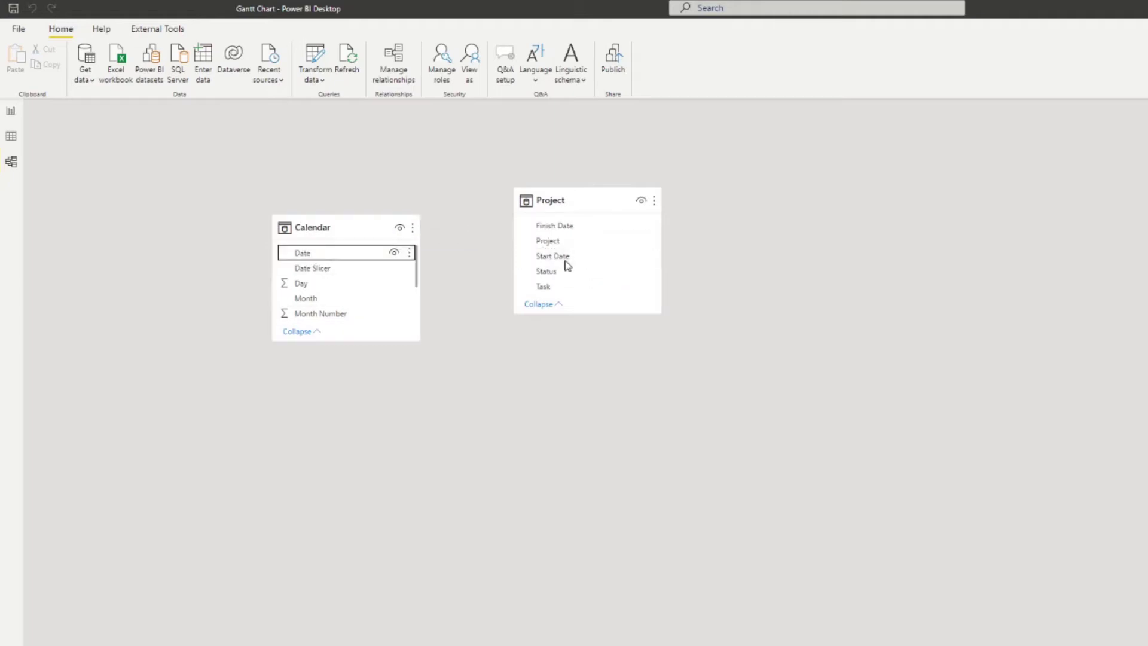
drag(559, 193, 661, 219)
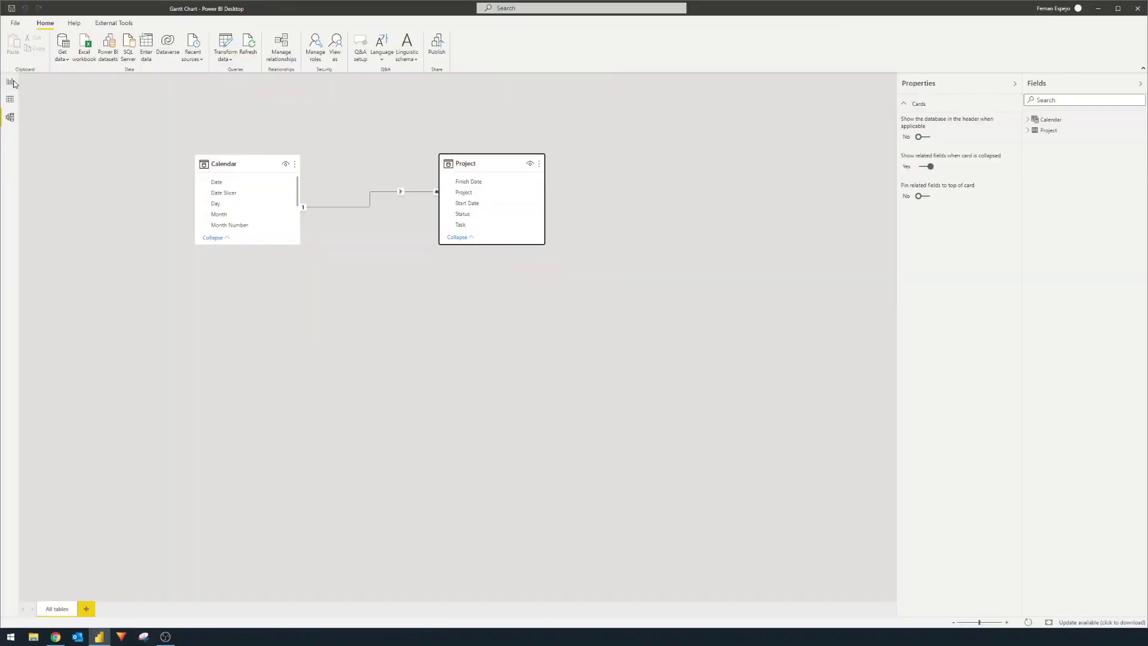
- Put Project, Task, Start Date, Finish Date and Status in a table visual, widened to show all columns
click(11, 111)
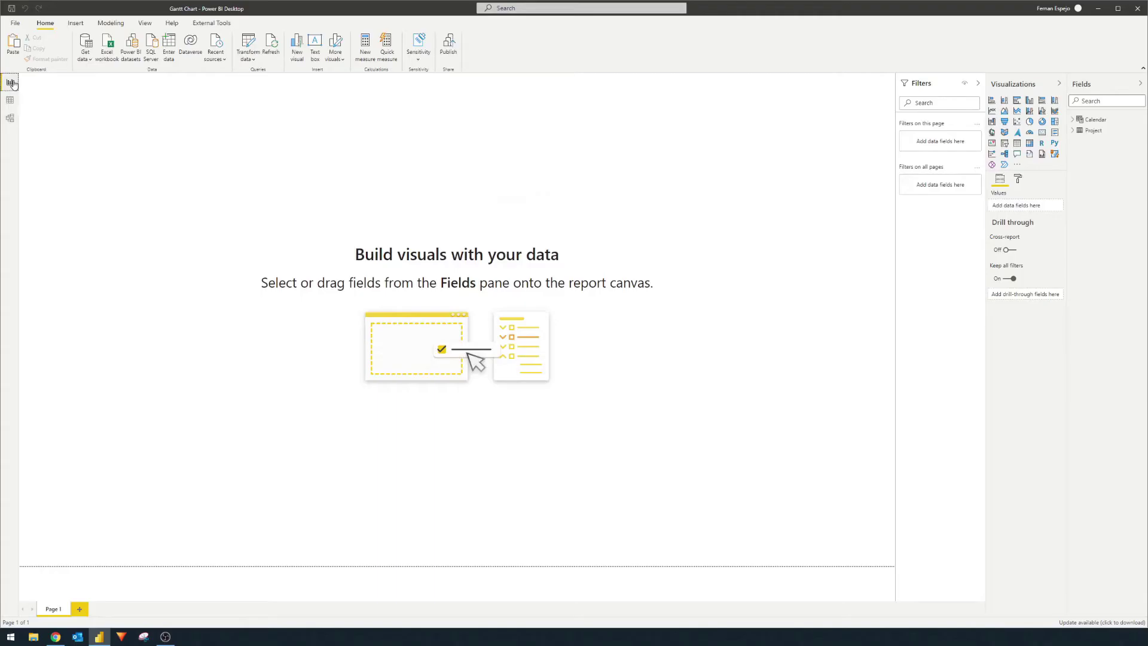
click(1073, 130)
click(1087, 153)
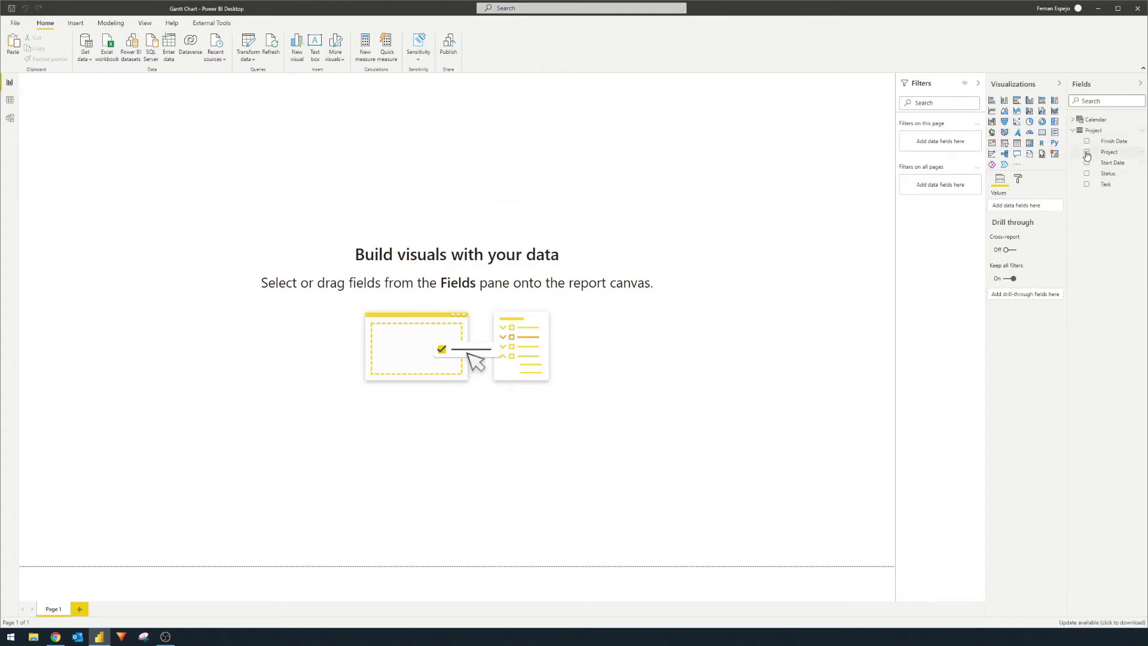
click(1087, 185)
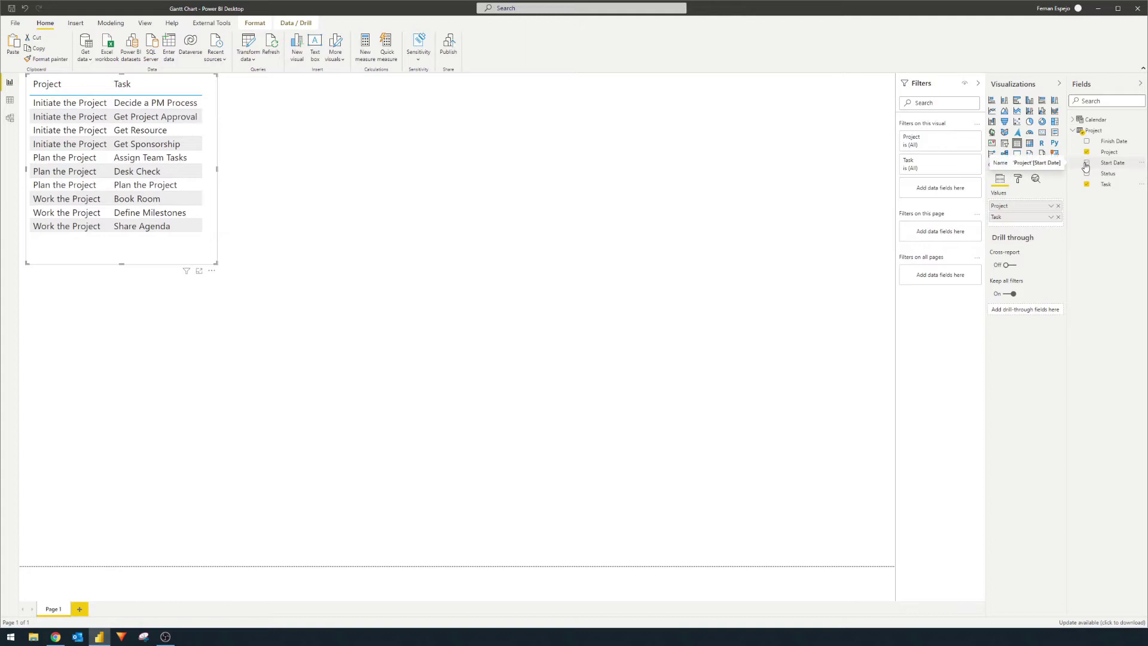
click(1087, 163)
click(1087, 142)
click(1087, 173)
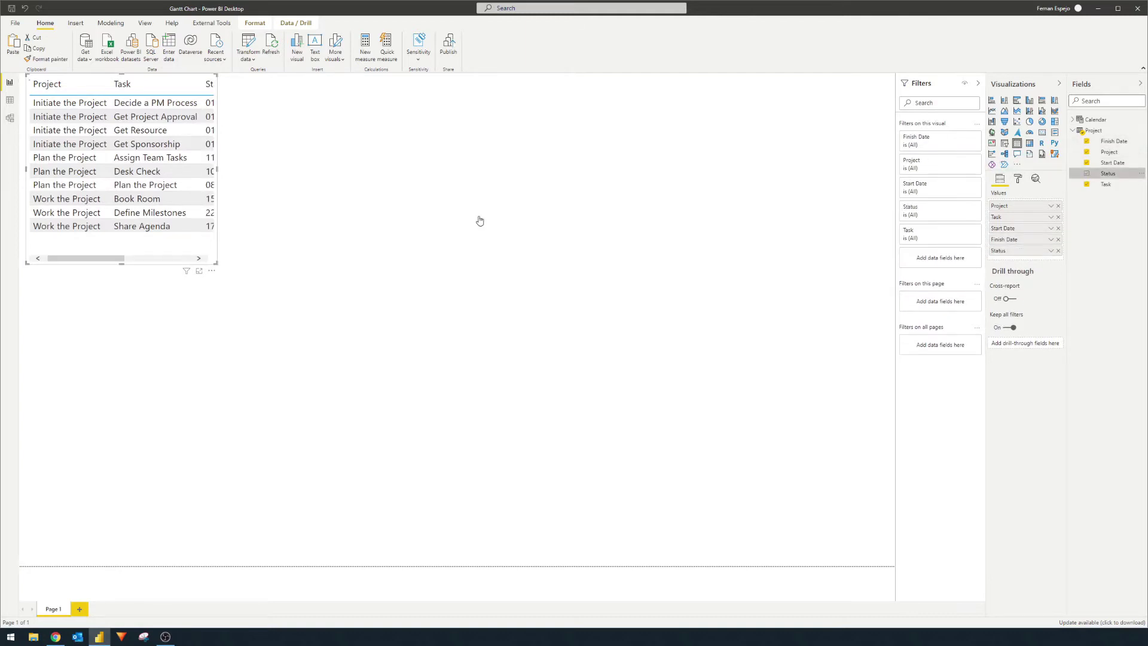
drag(216, 169, 500, 324)
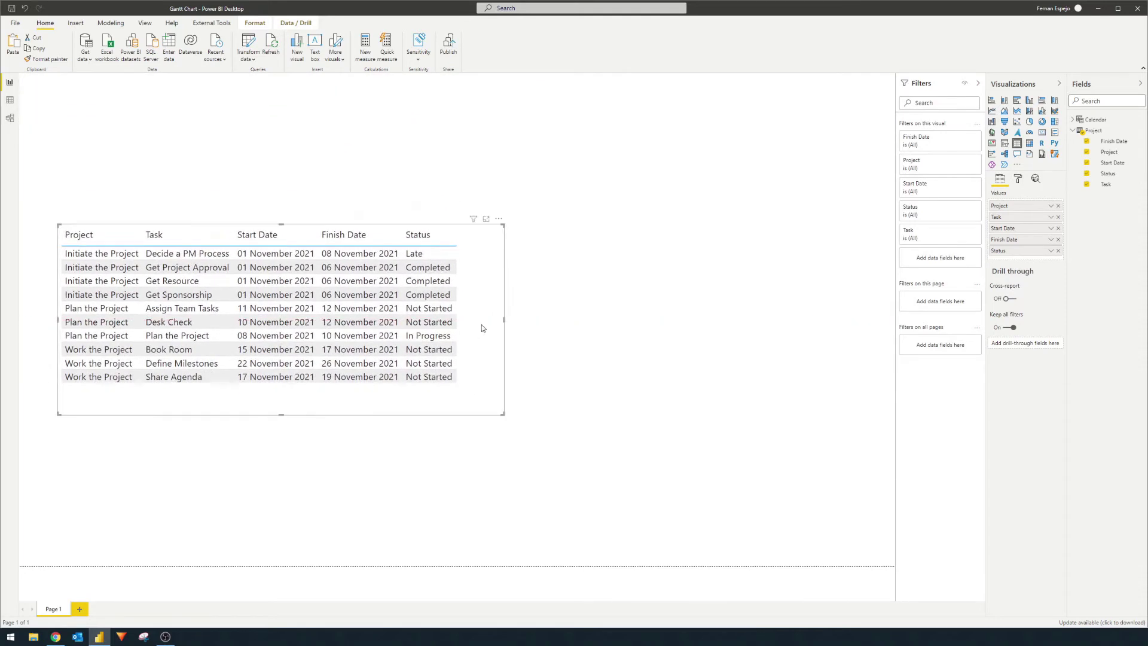
- Switch to a matrix with Task moved into Rows, expanded down through start, finish and status levels
click(1031, 145)
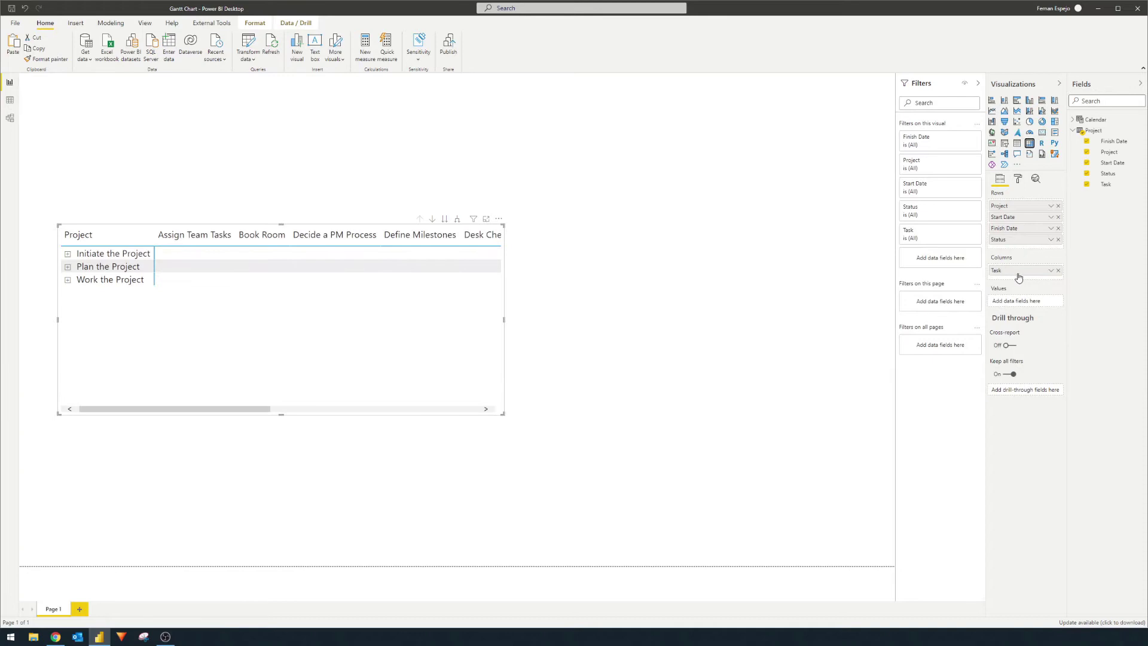
drag(1017, 272, 1028, 217)
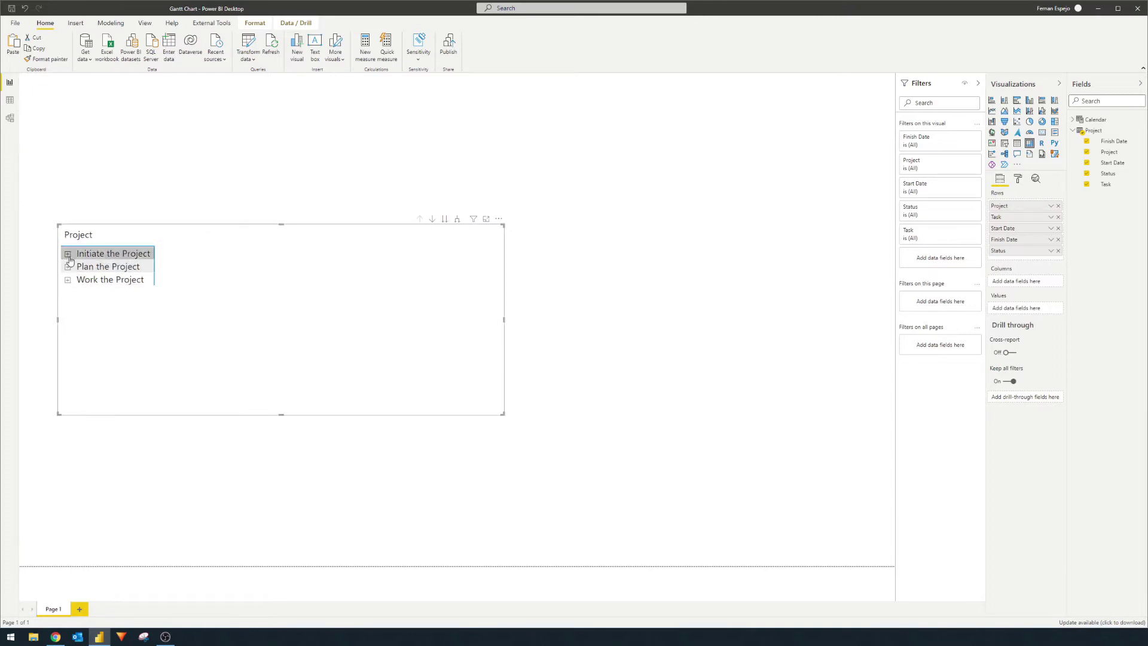
click(456, 220)
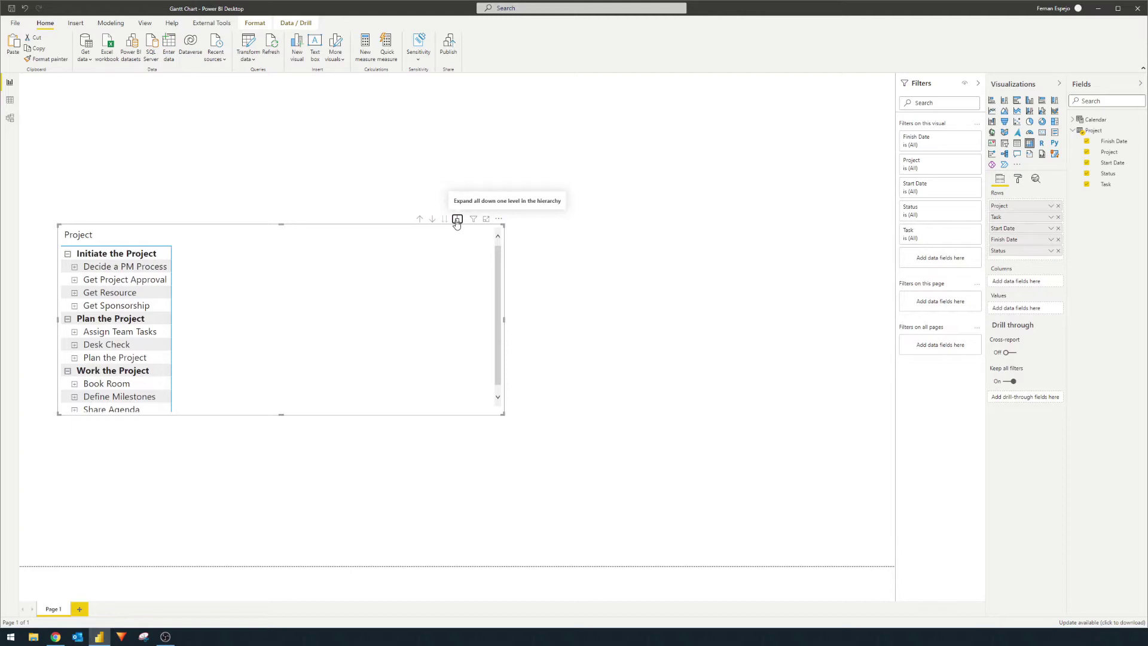
click(457, 220)
click(457, 220)
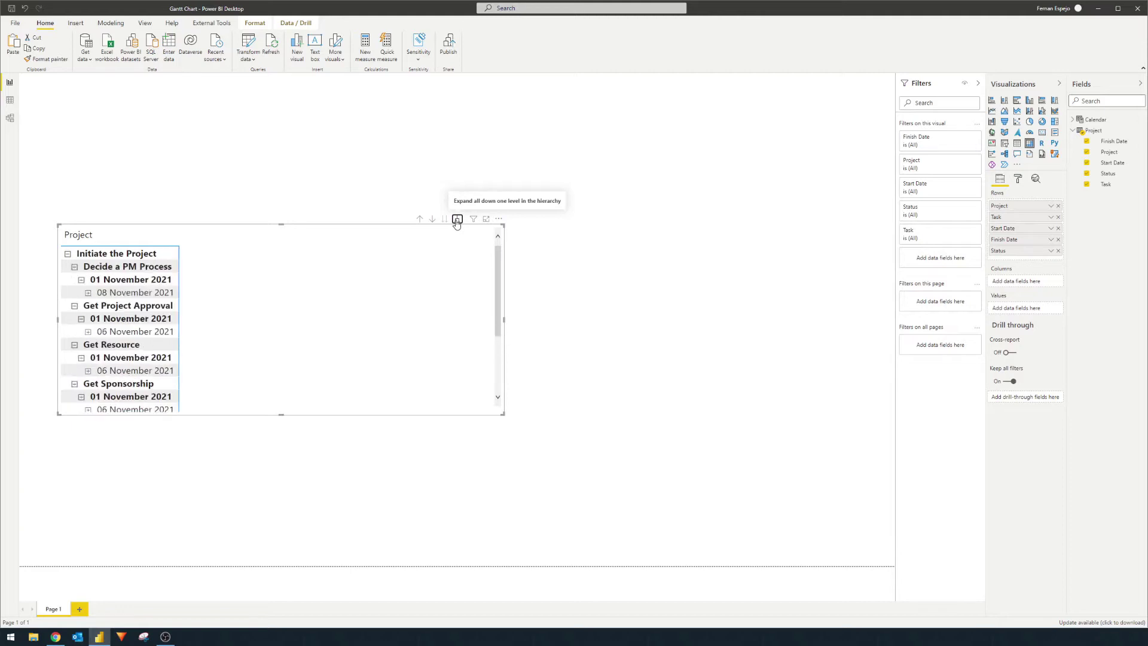
click(457, 220)
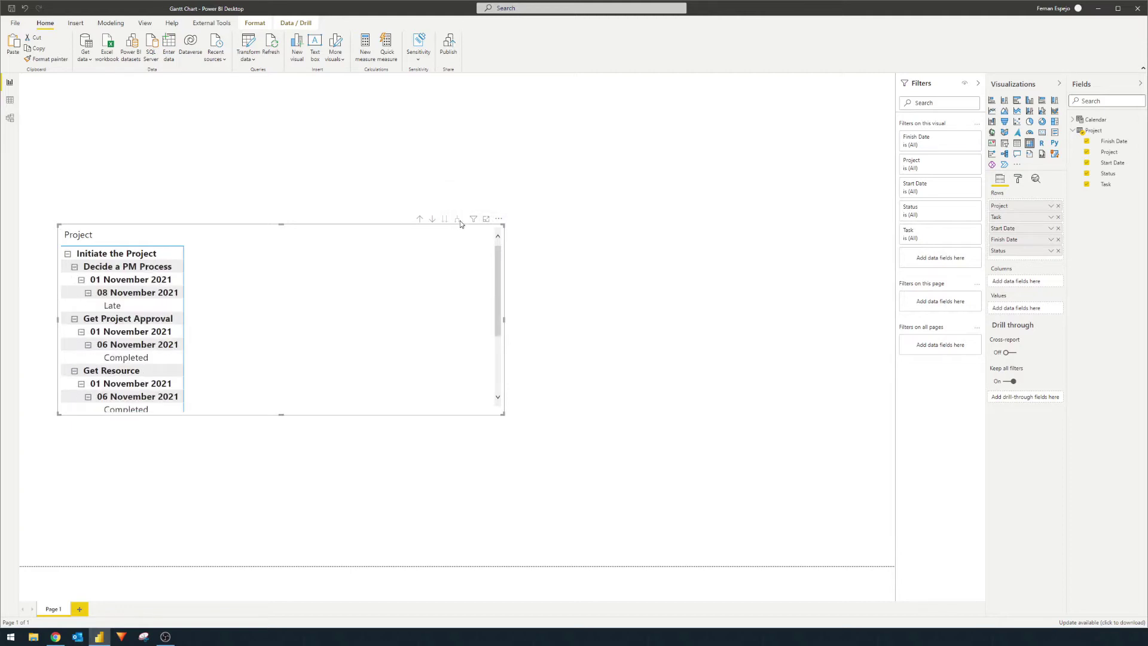
click(1017, 179)
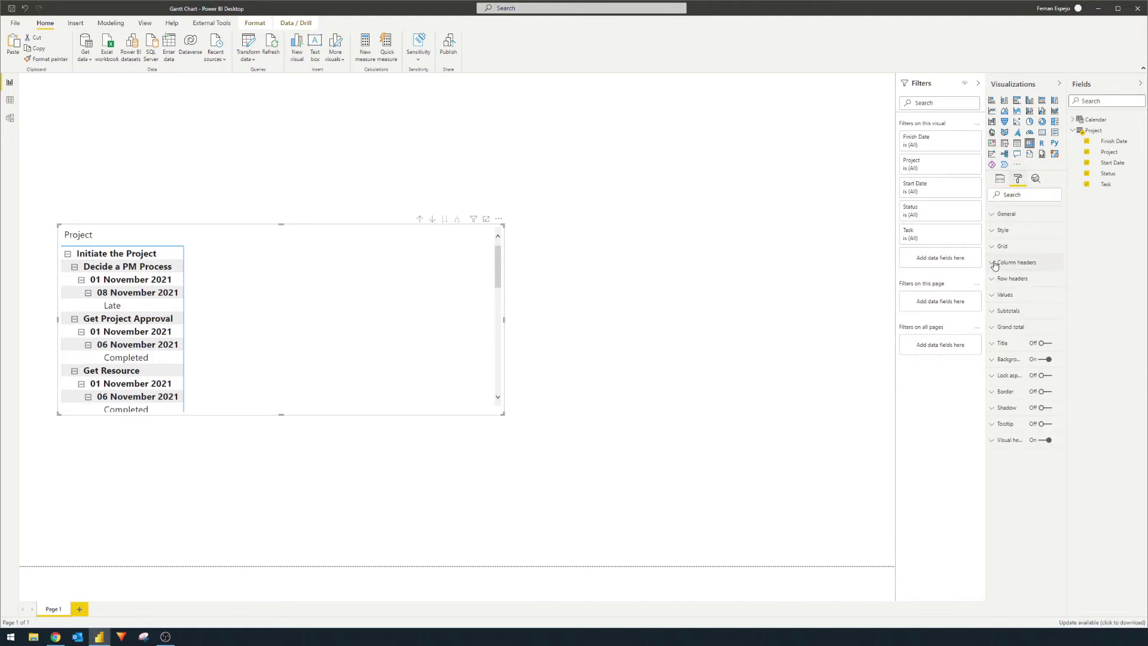
- Turn off Row headers' stepped layout and +/- icons, then enlarge the matrix and nudge it left
click(993, 264)
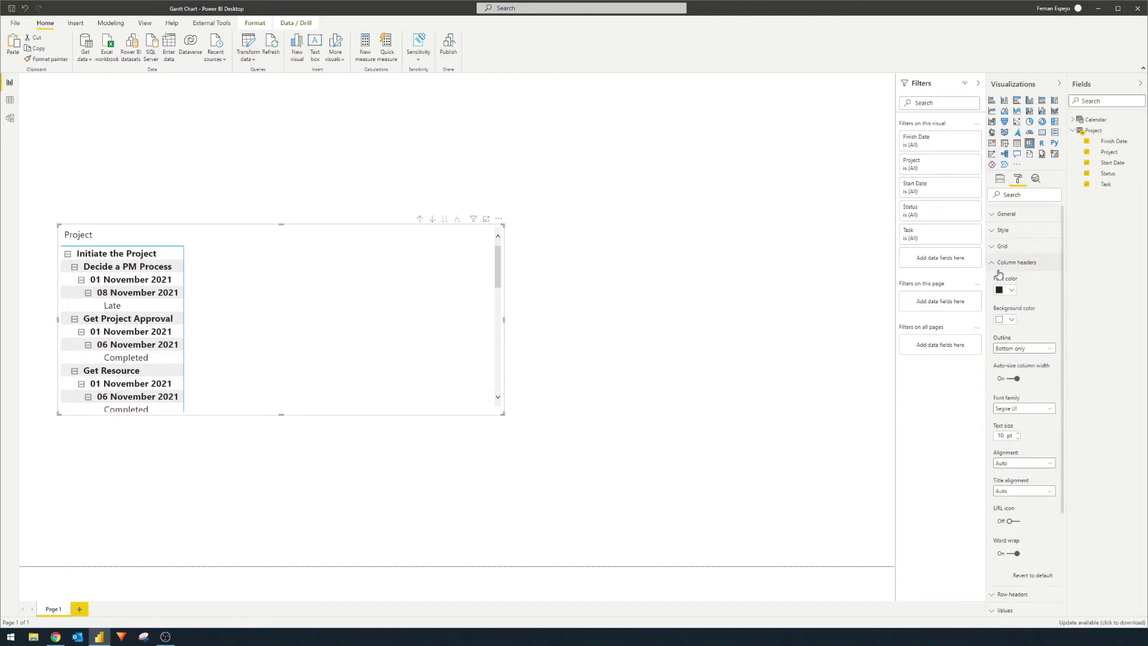
click(990, 264)
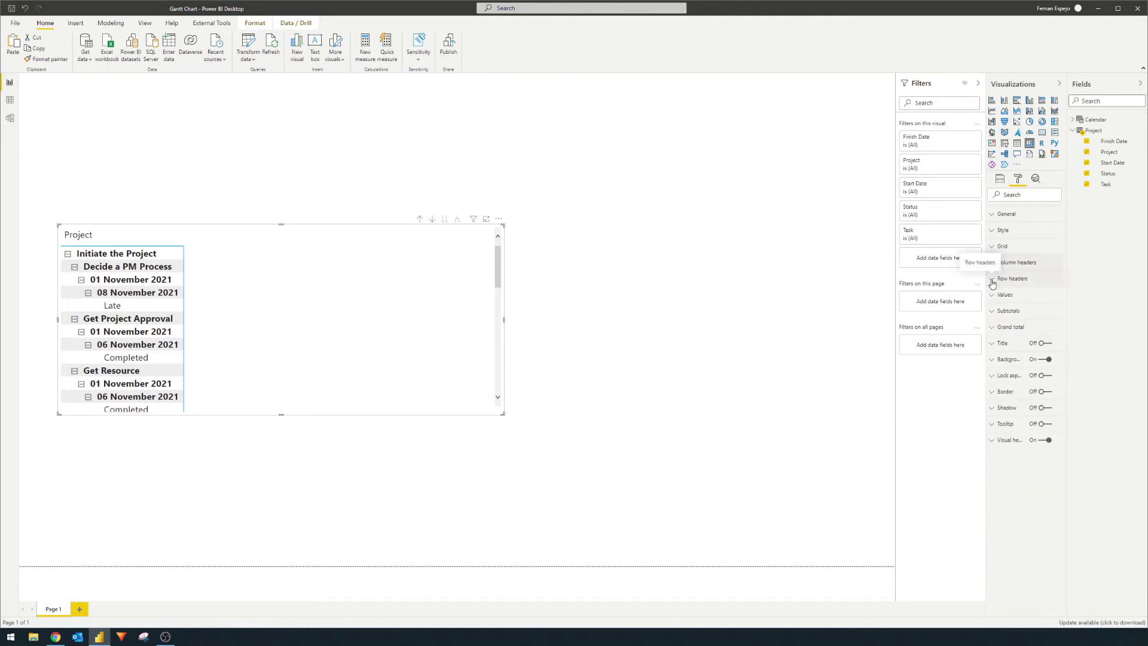
click(993, 283)
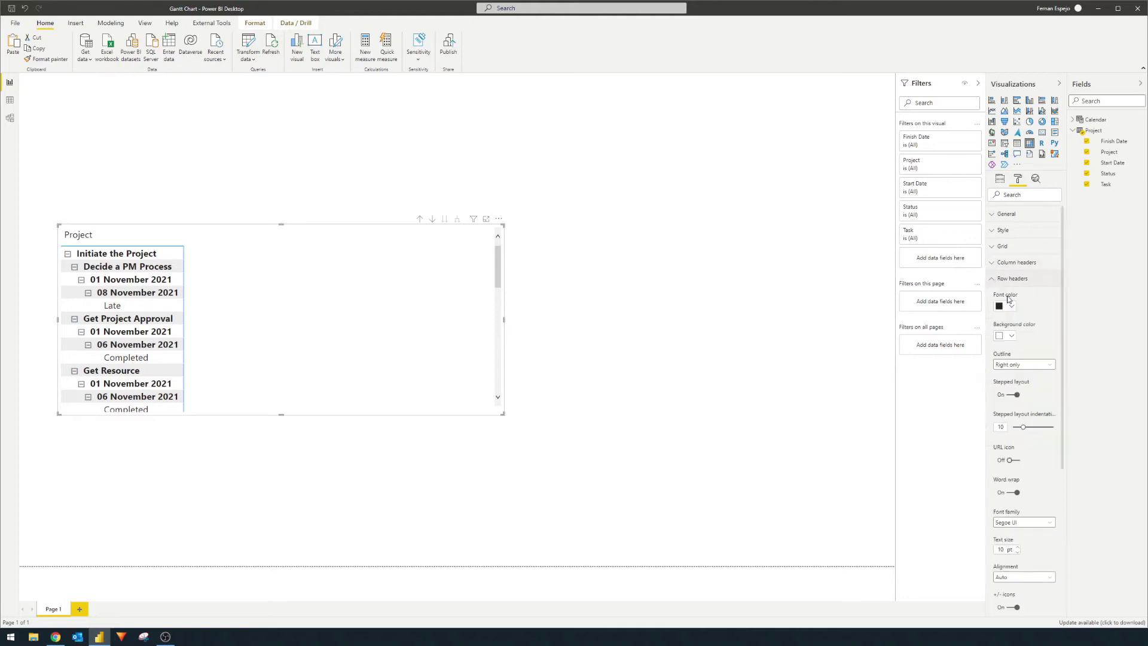
click(1015, 396)
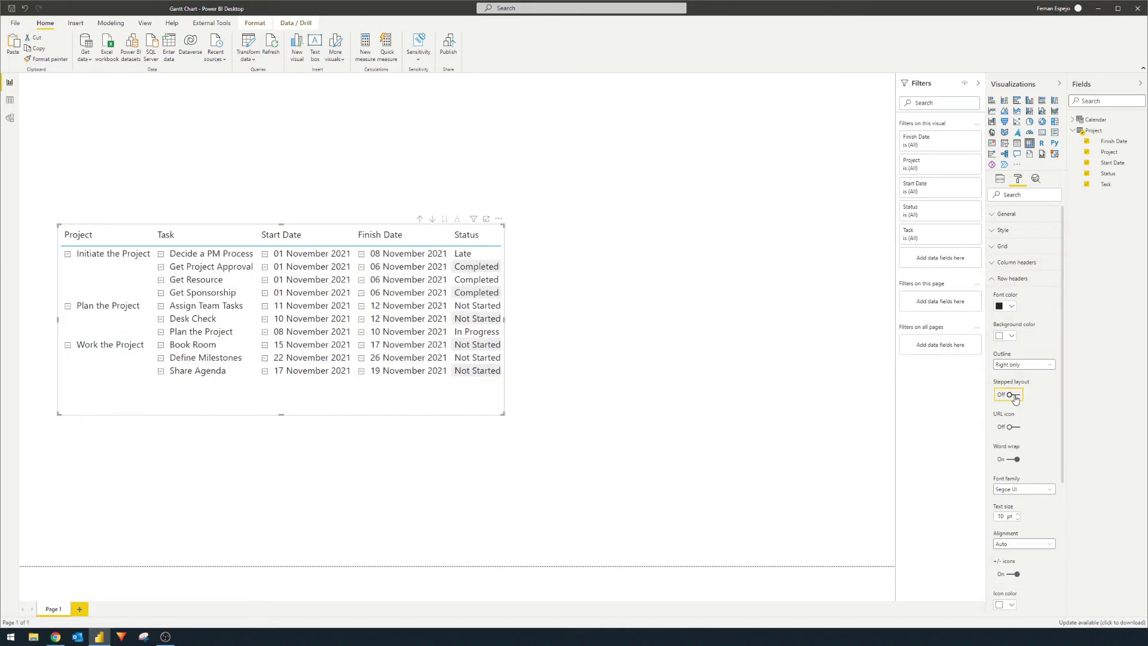
drag(503, 413, 822, 481)
scroll(1044, 447, down, 3)
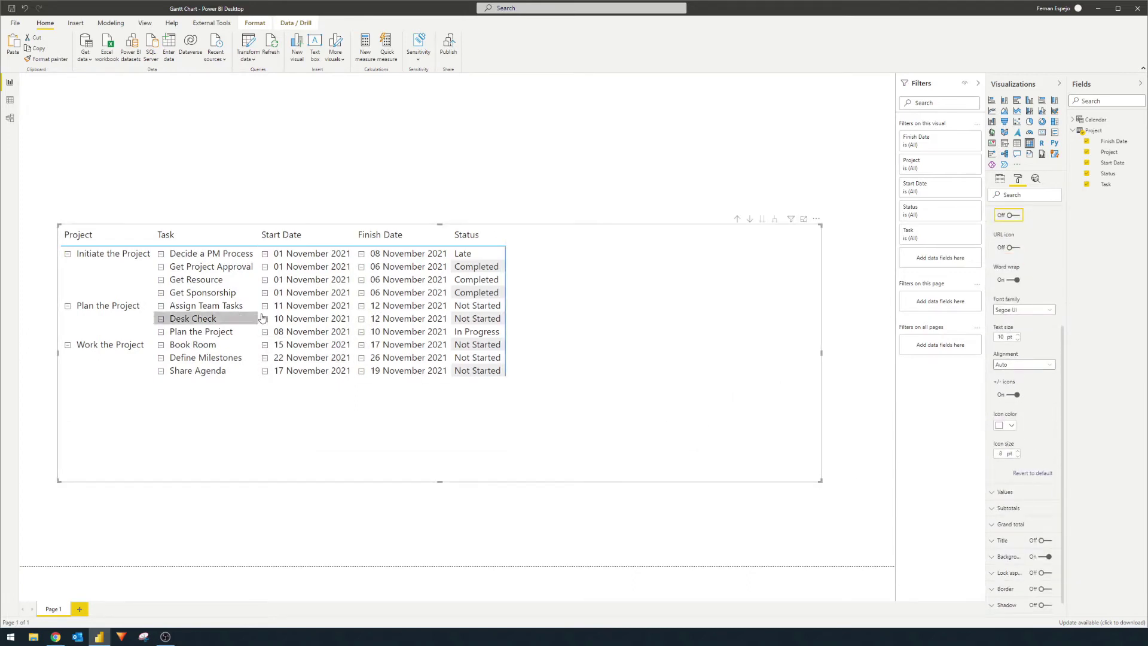
click(1011, 395)
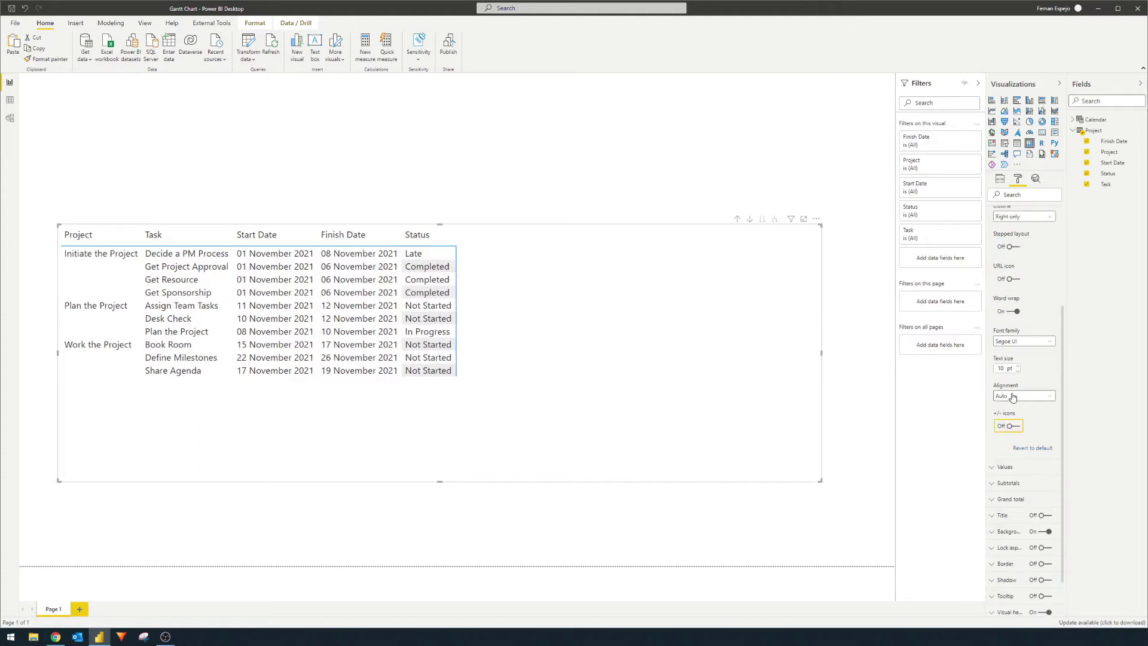
drag(571, 369, 542, 365)
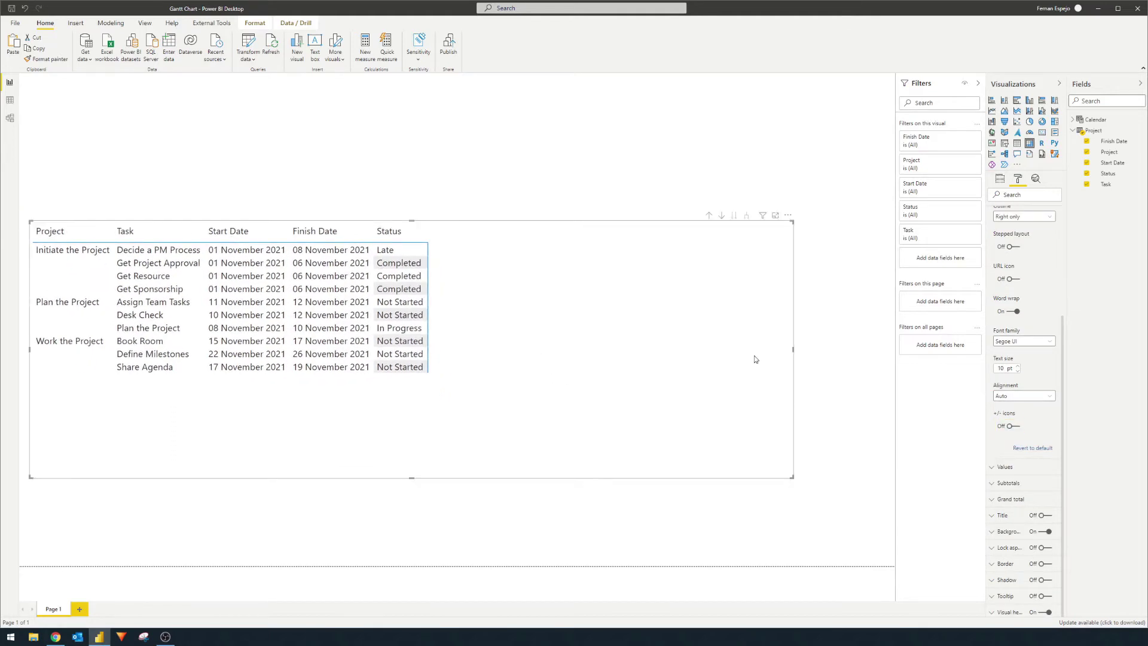
- Add Calendar Date to the matrix Columns and enlarge the visual to show more days
click(1002, 180)
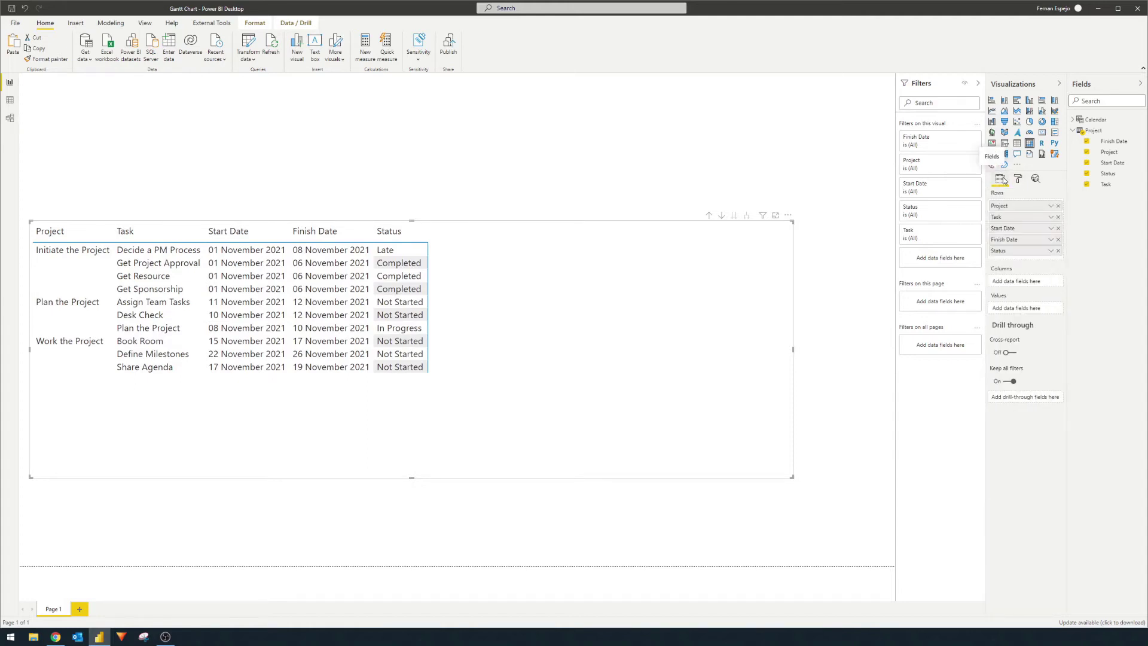
click(1072, 119)
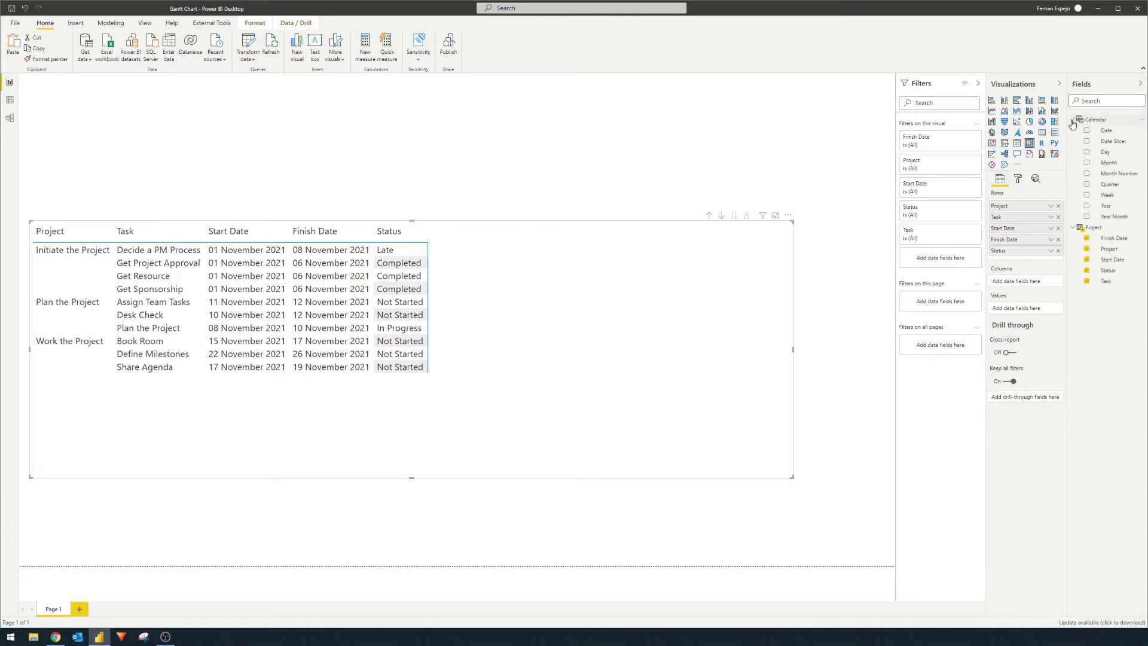
drag(1103, 131, 1023, 281)
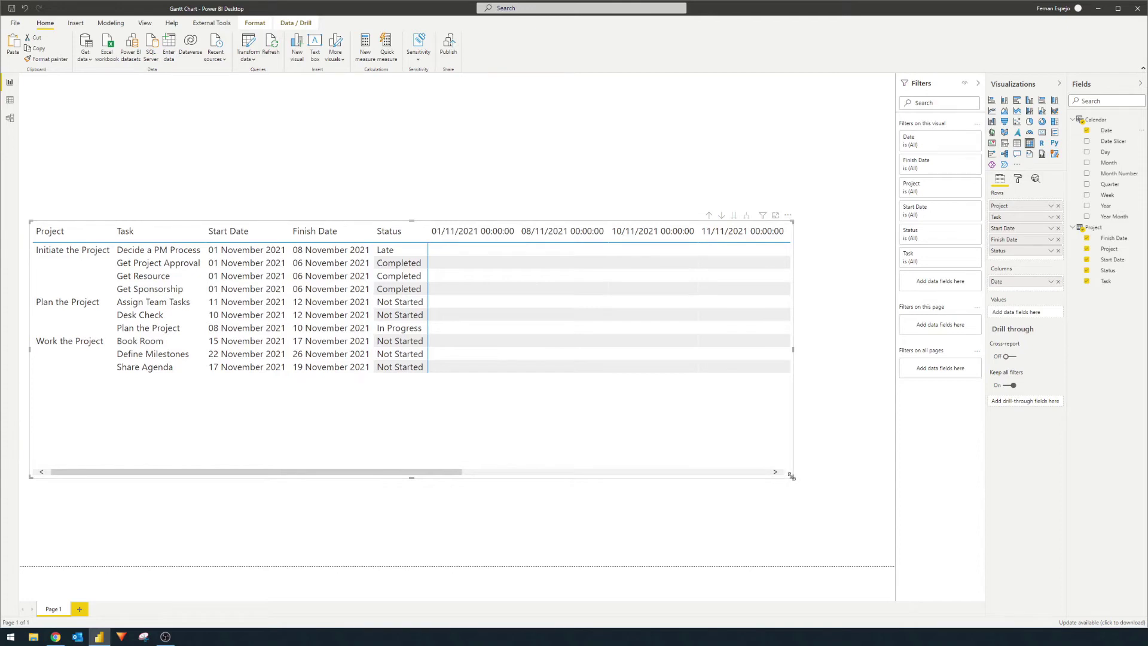
drag(791, 475, 893, 559)
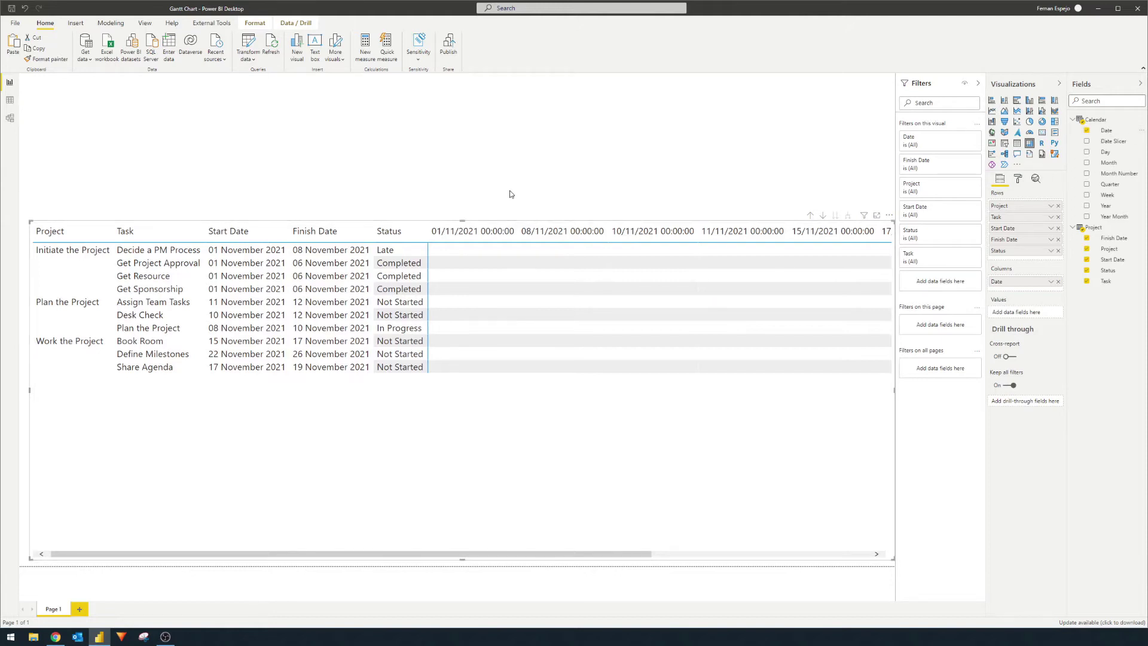
- Format the Calendar Date column as MM/DD so headers read 11/01, 11/08 and onward
click(1107, 131)
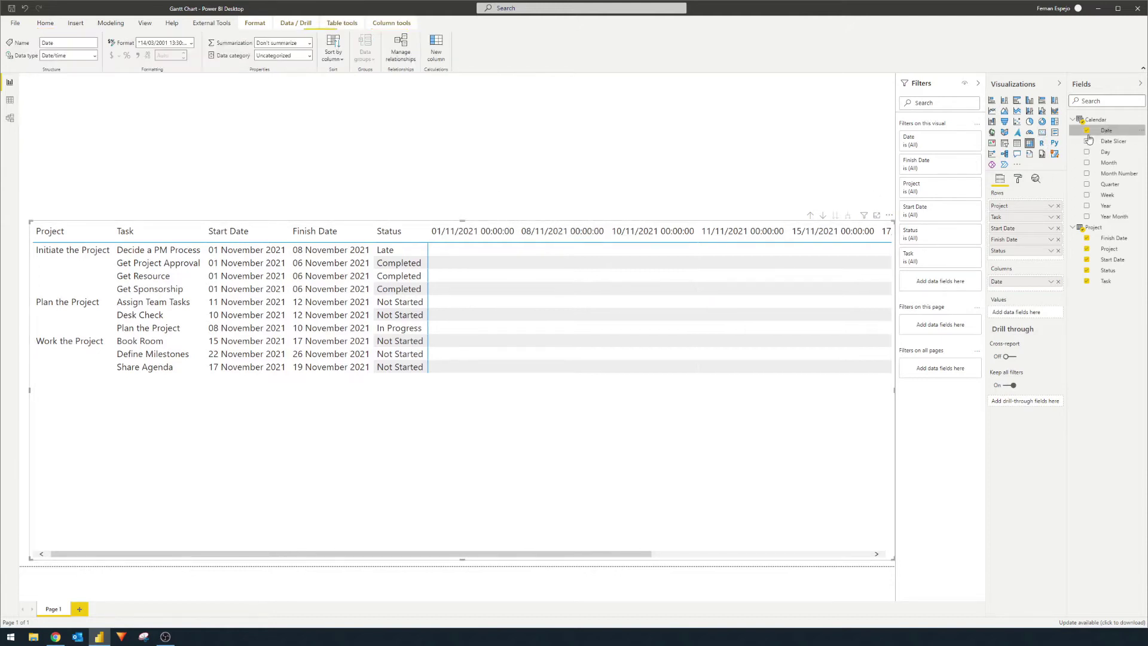
click(978, 82)
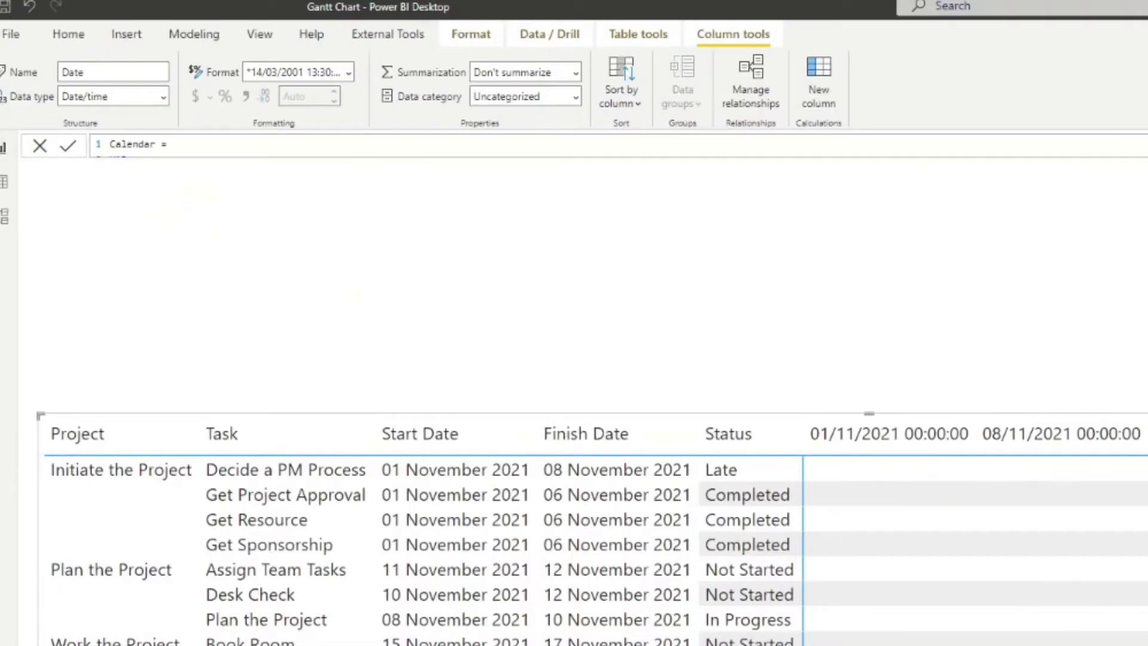
click(296, 73)
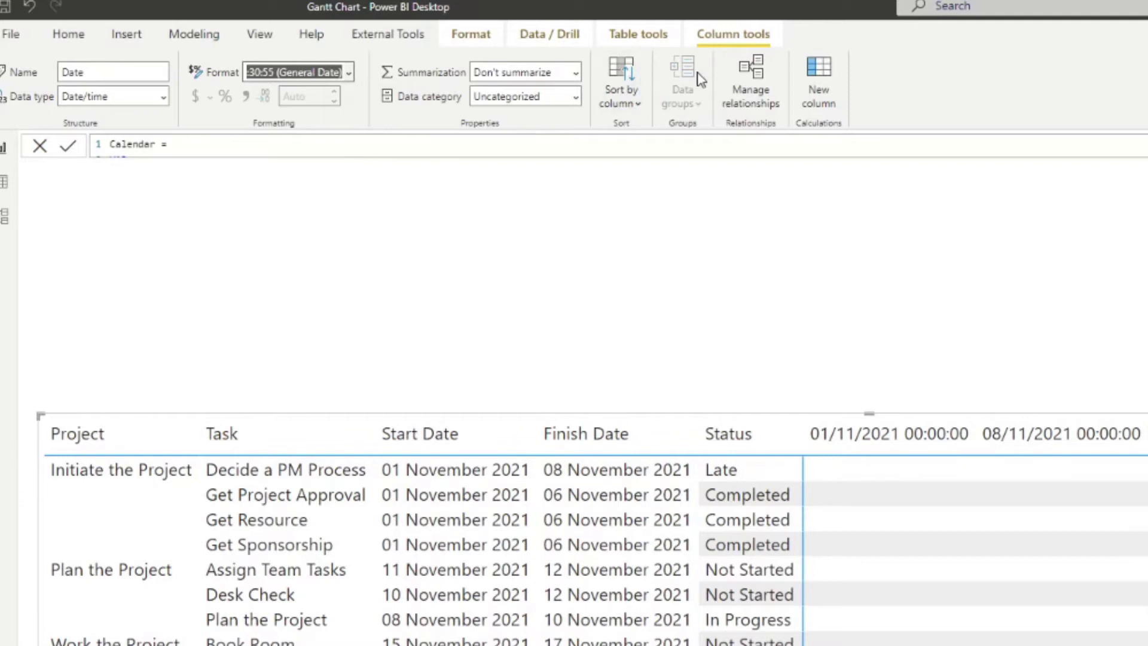
text(MM)
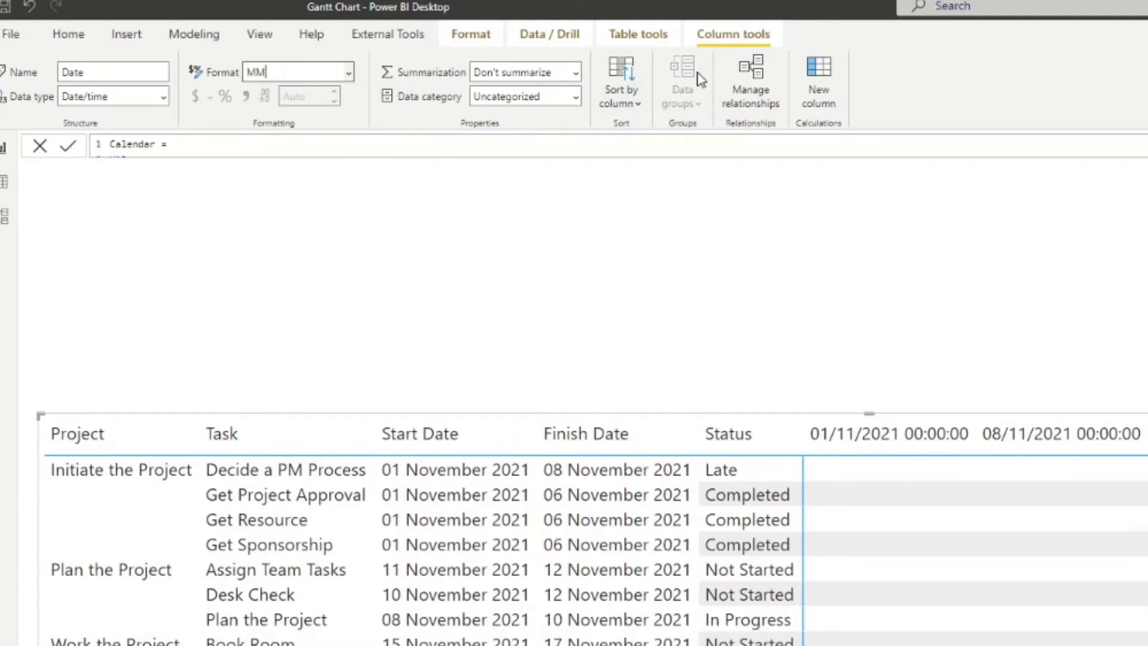
text(/DD)
key(Return)
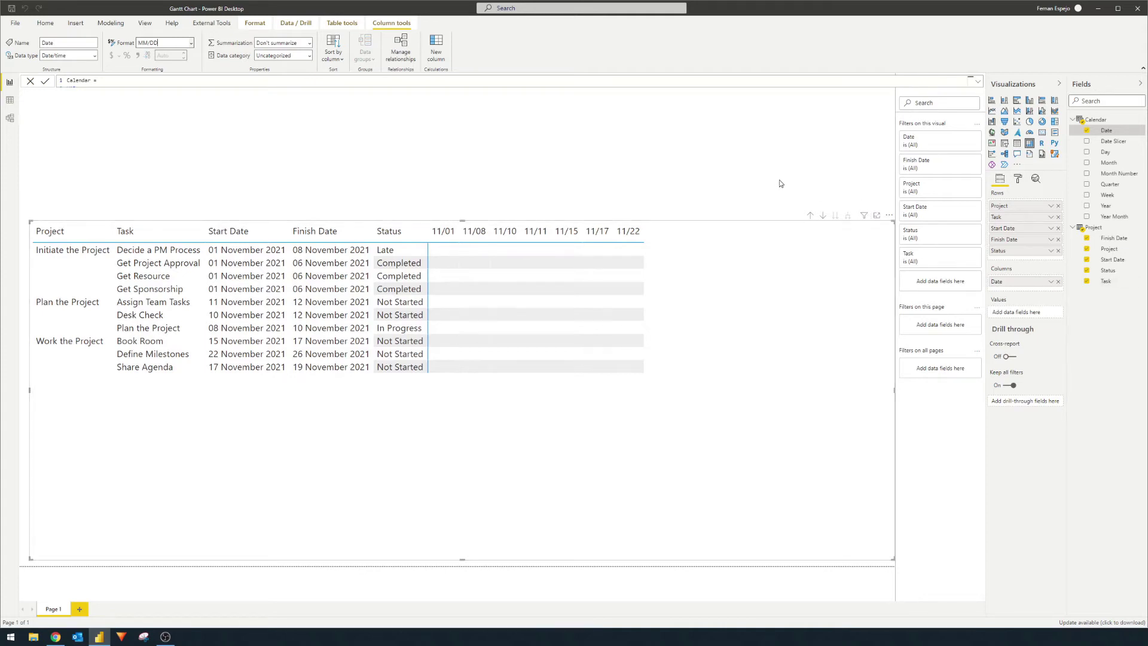
- Set the matrix's Style to None to remove banded rows and shading
click(1019, 179)
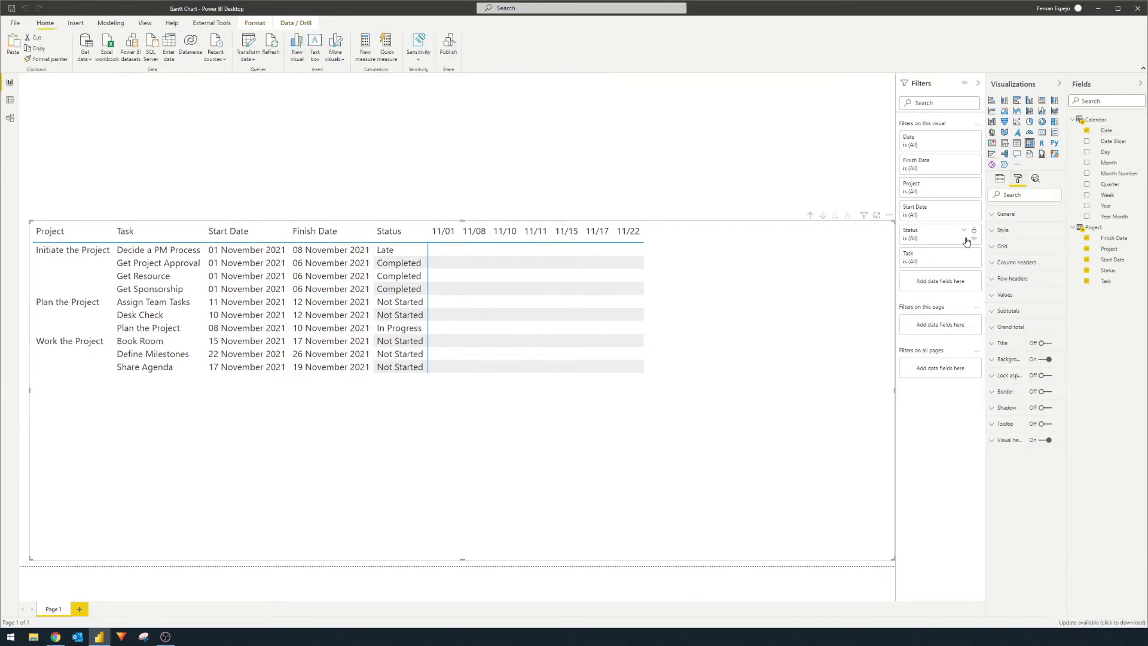
click(1008, 231)
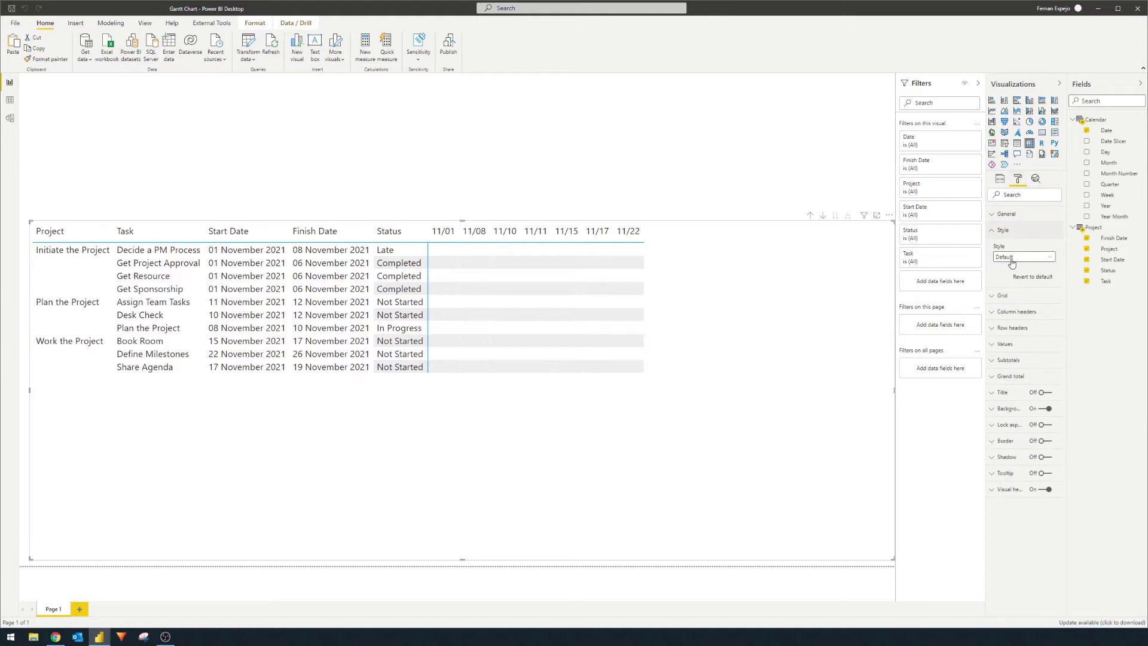
click(1012, 259)
click(1018, 270)
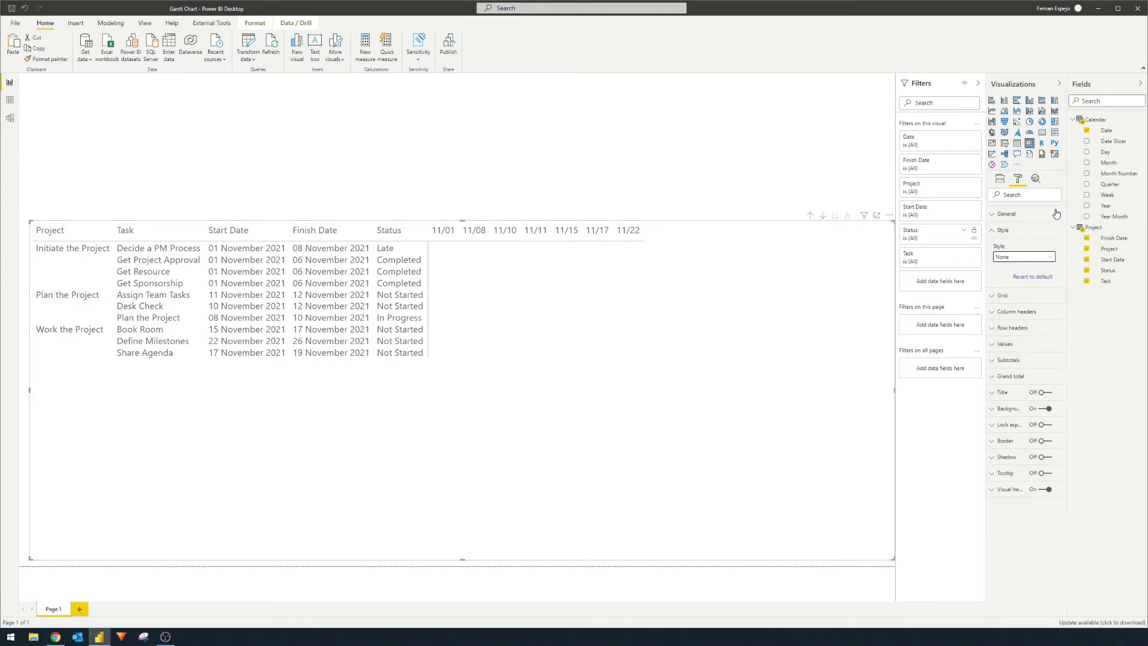
- Create a new measure in the Project table named Column Values
click(1001, 181)
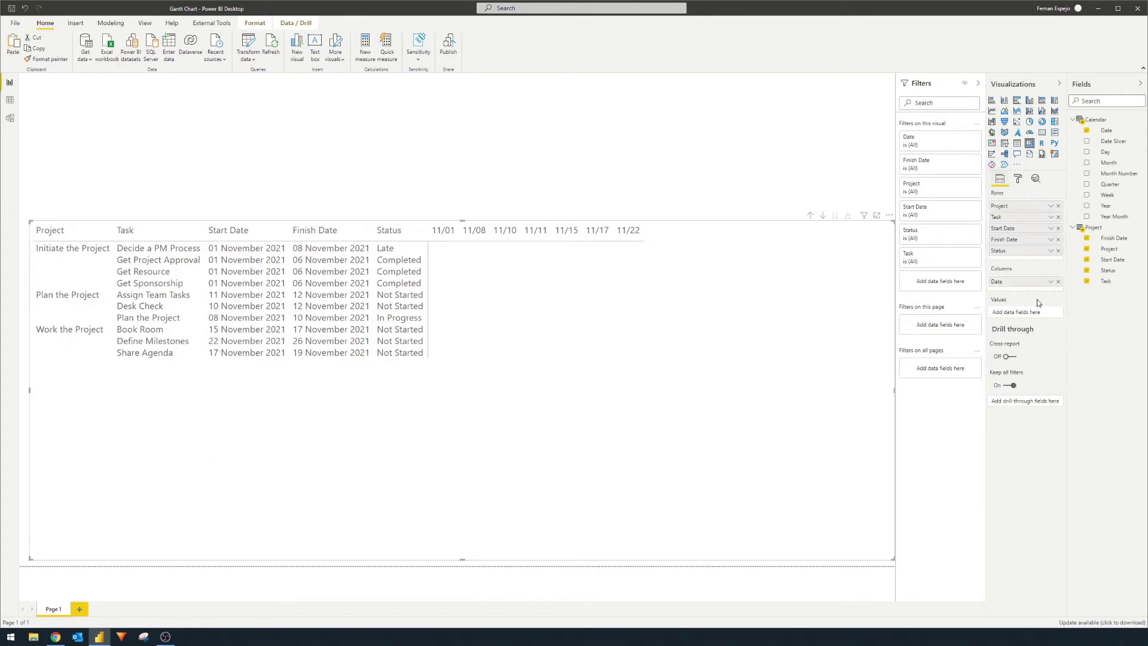
right_click(1100, 232)
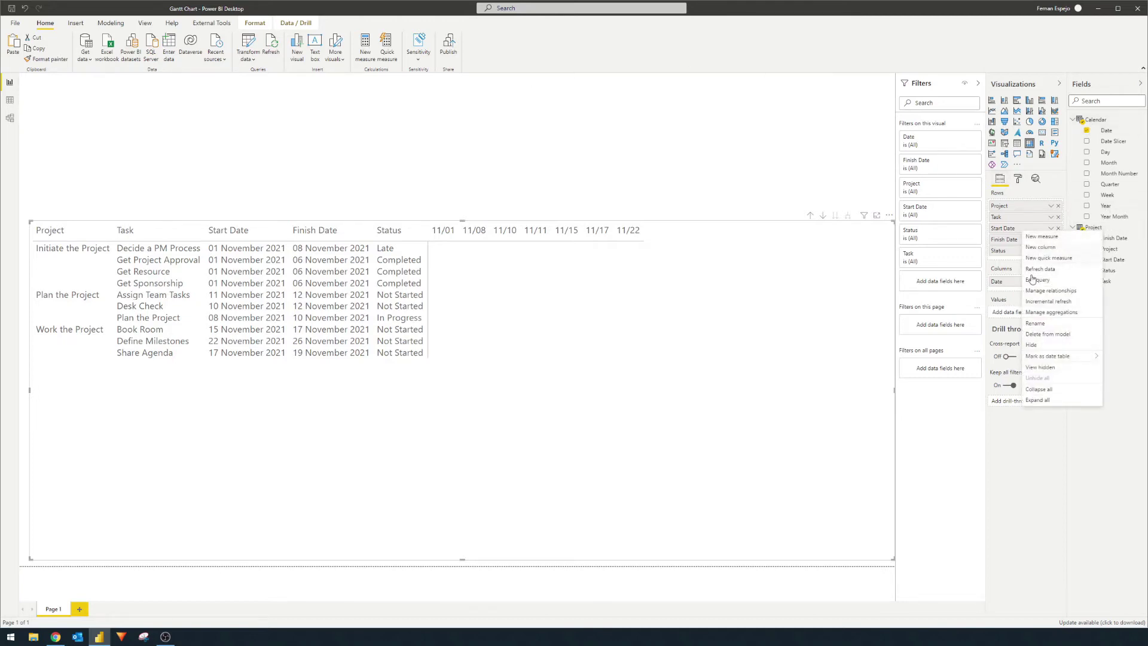
click(1048, 237)
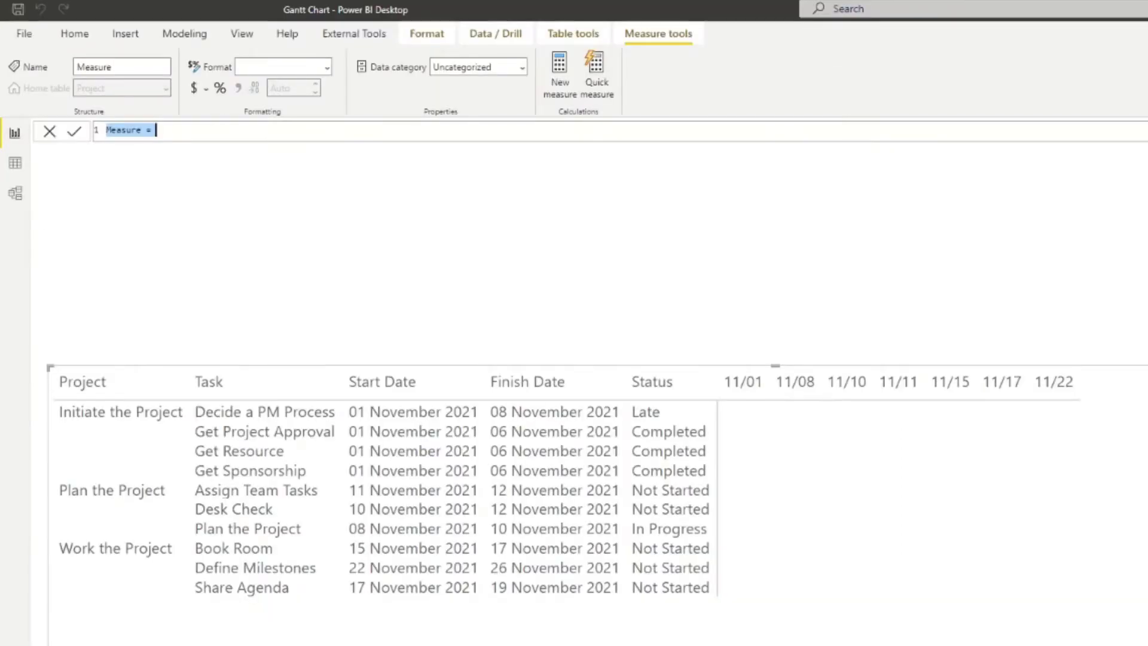
text(Col)
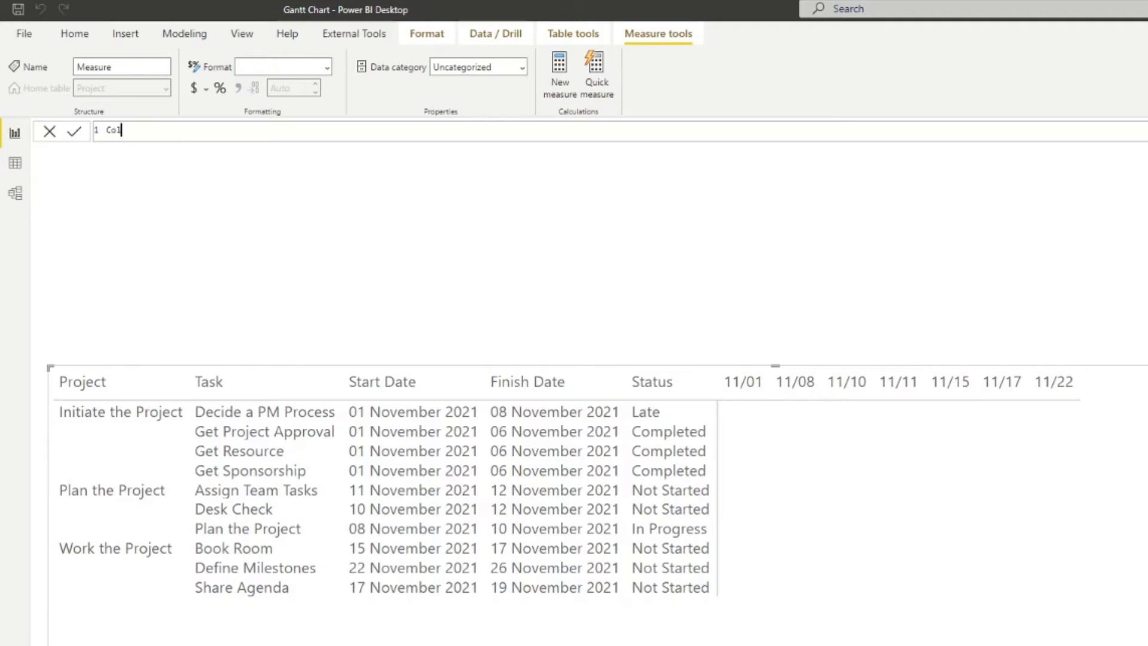
text(umn Values =)
key(shift+Return)
- Declare VAR _startDate and begin an indented CALCULATE call
text(CA)
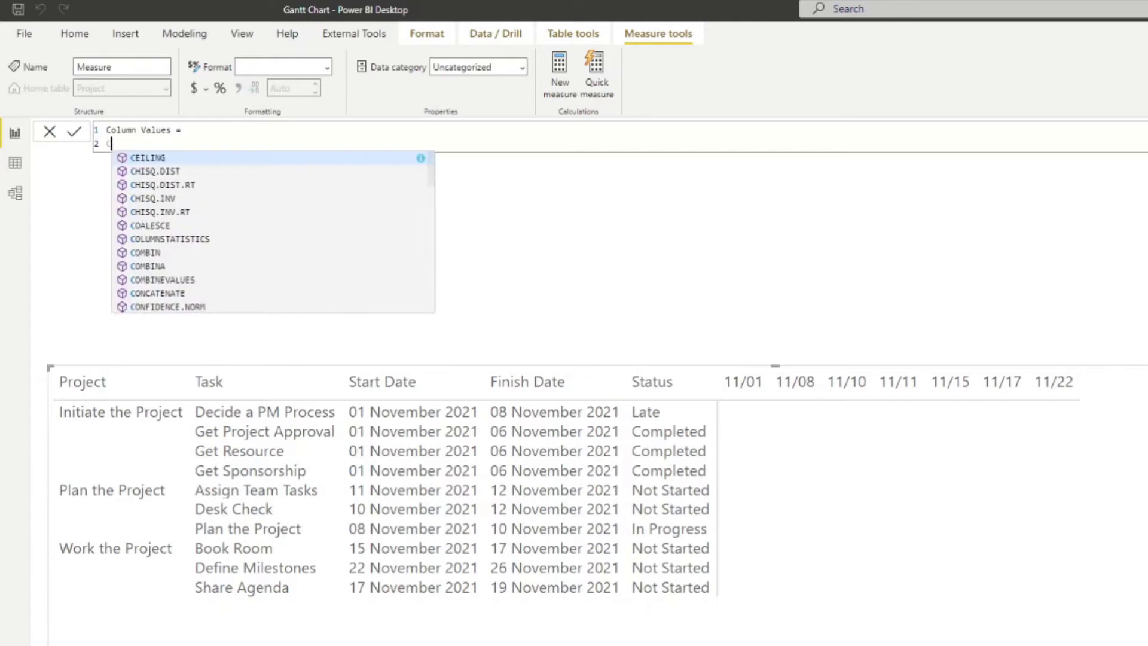
key(BackSpace)
key(BackSpace)
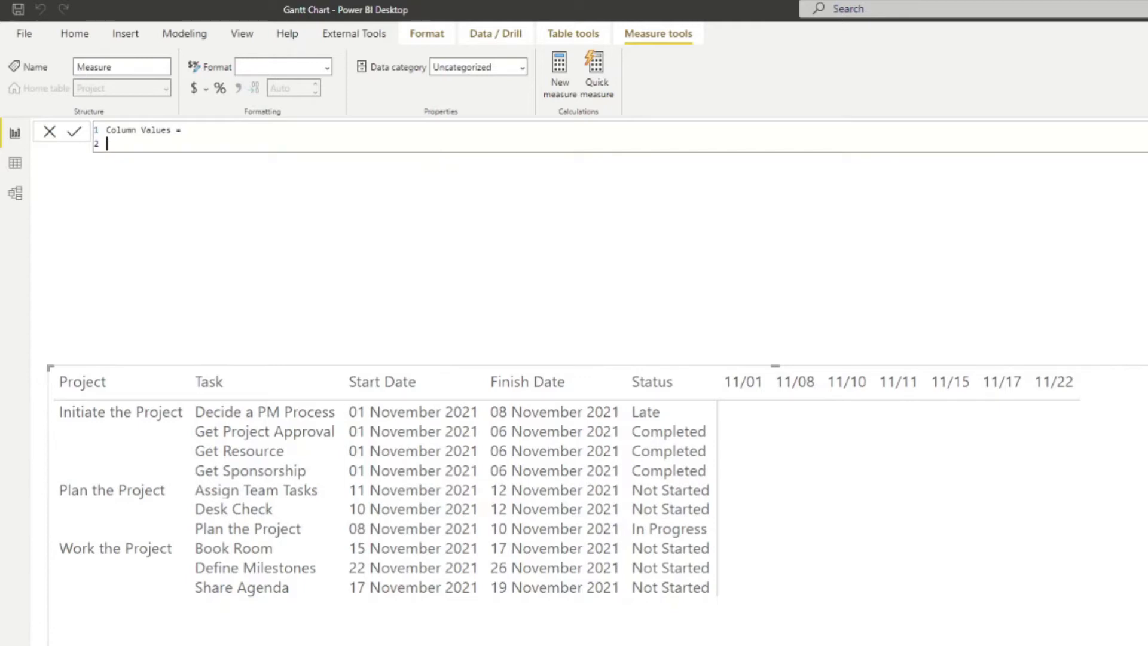
text(VAR _startDate =)
key(shift+Return)
key(Tab)
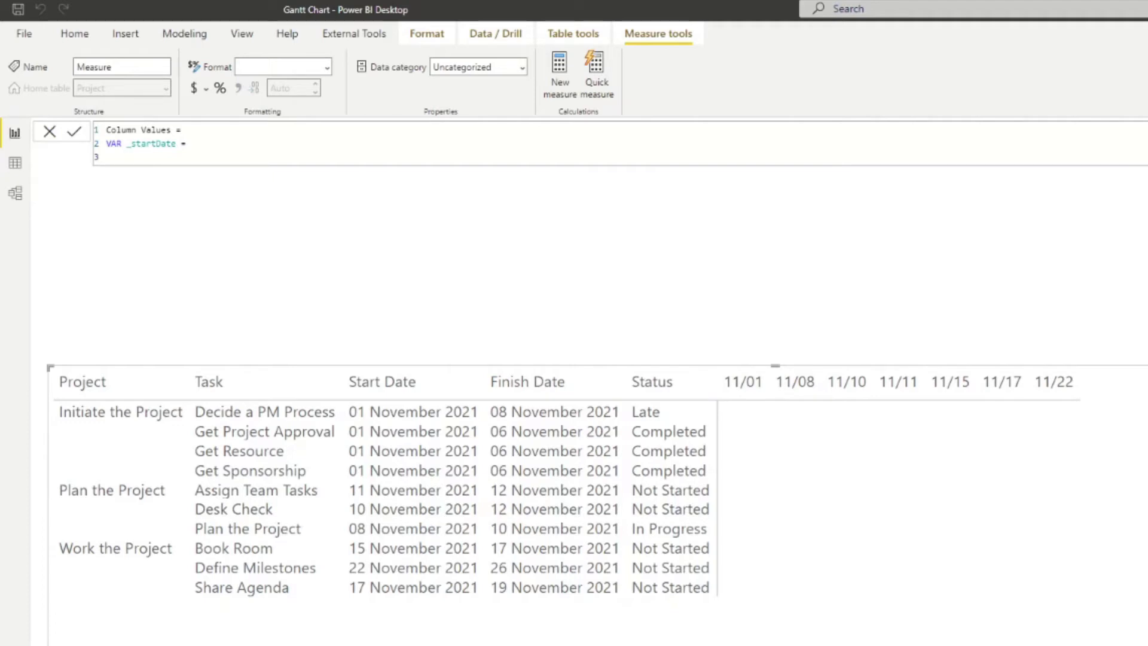
text(cal)
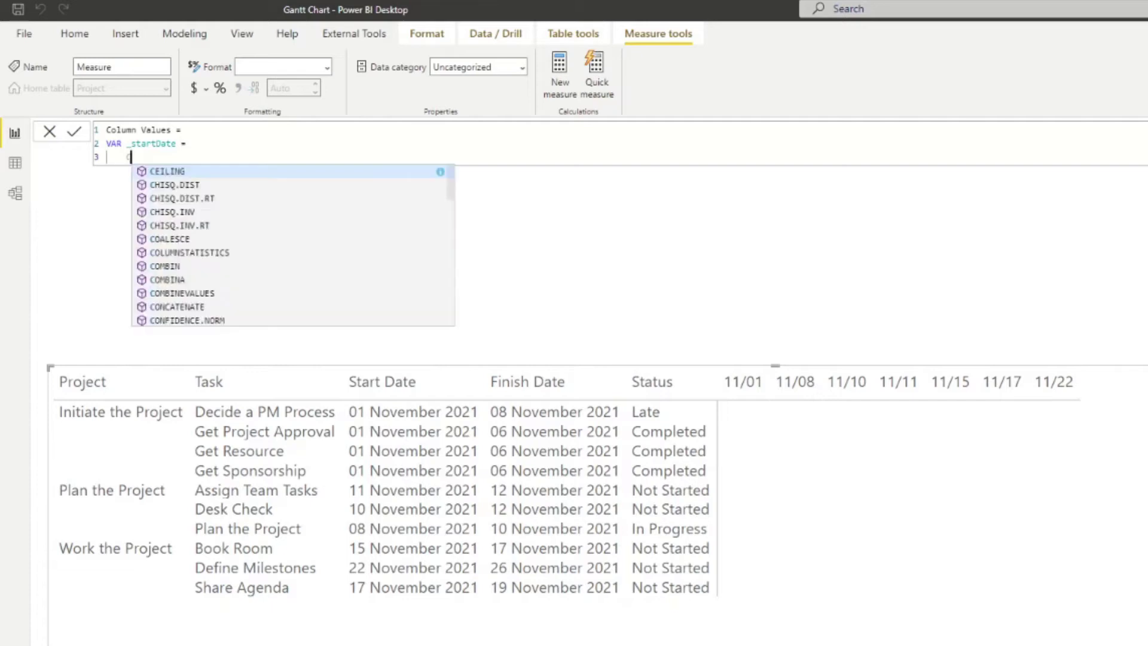
key(Tab)
- Fill CALCULATE with MIN(Project[Start Date]) and ALL('Calendar'), then select the whole variable block
key(shift+Return)
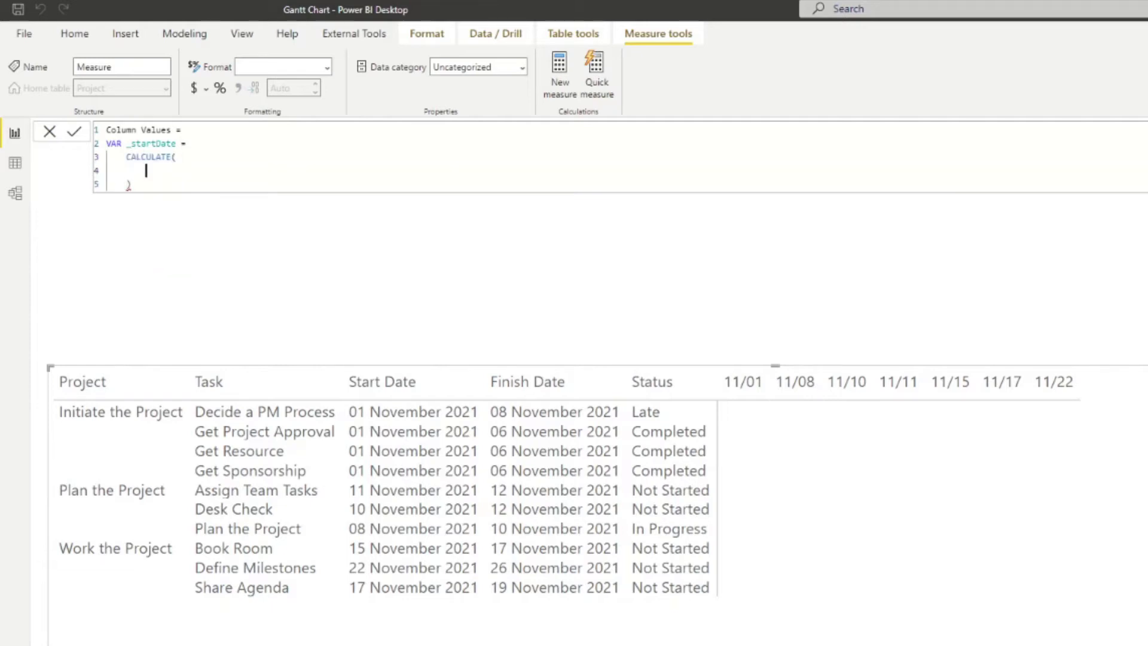
text(MIN()
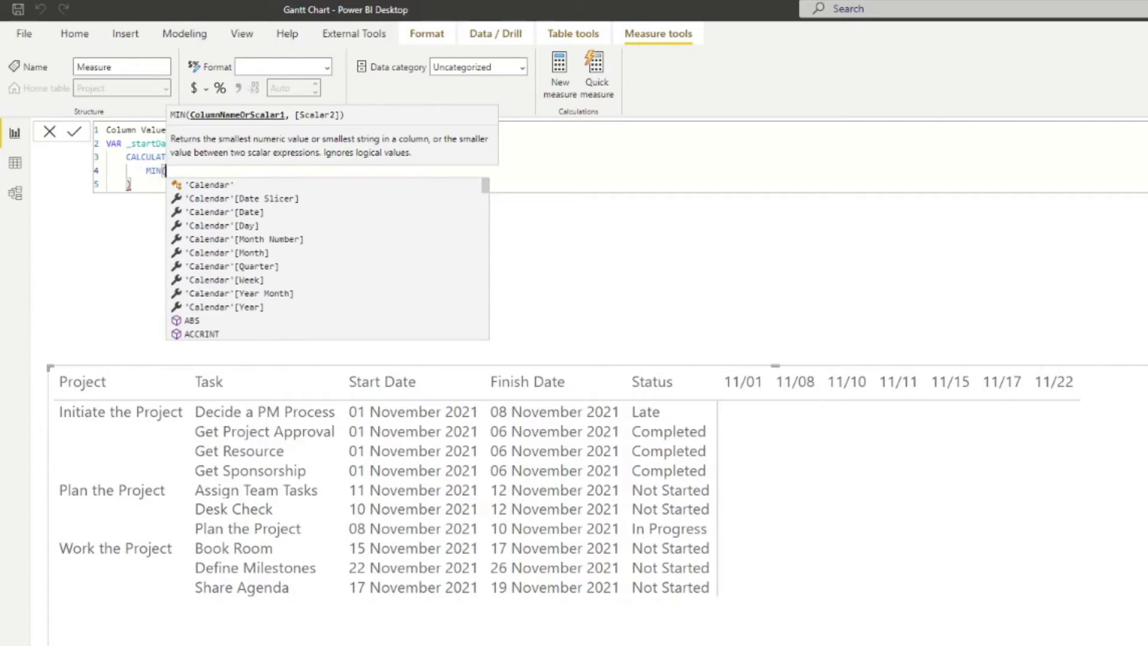
key(Escape)
text(Project)
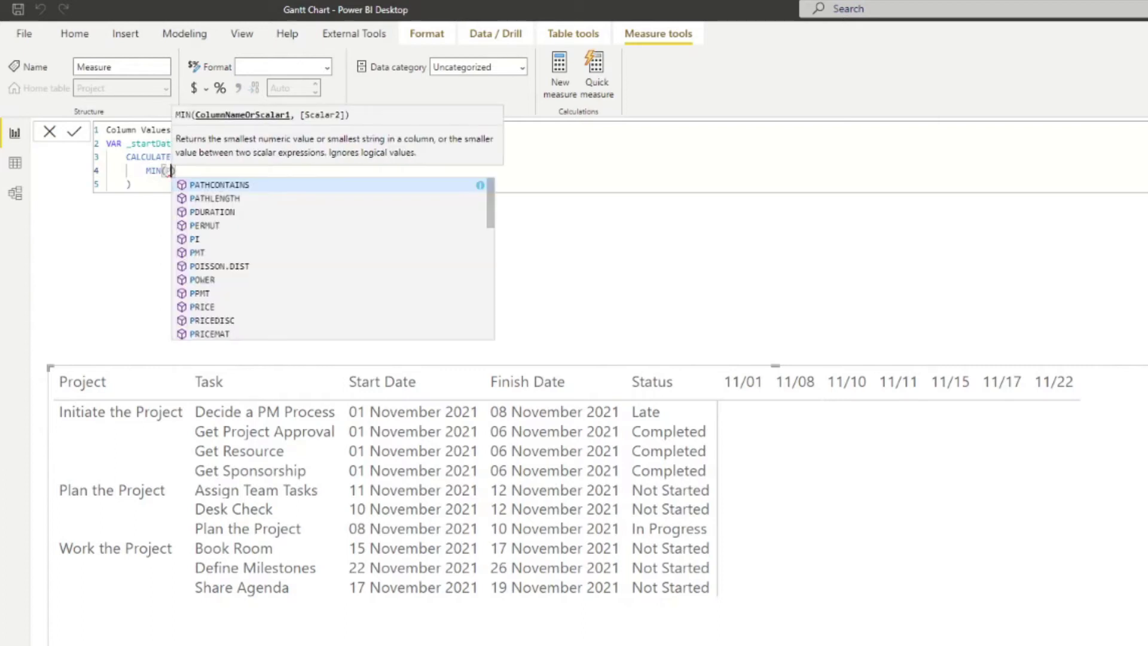
key(Down)
key(Down)
key(Down)
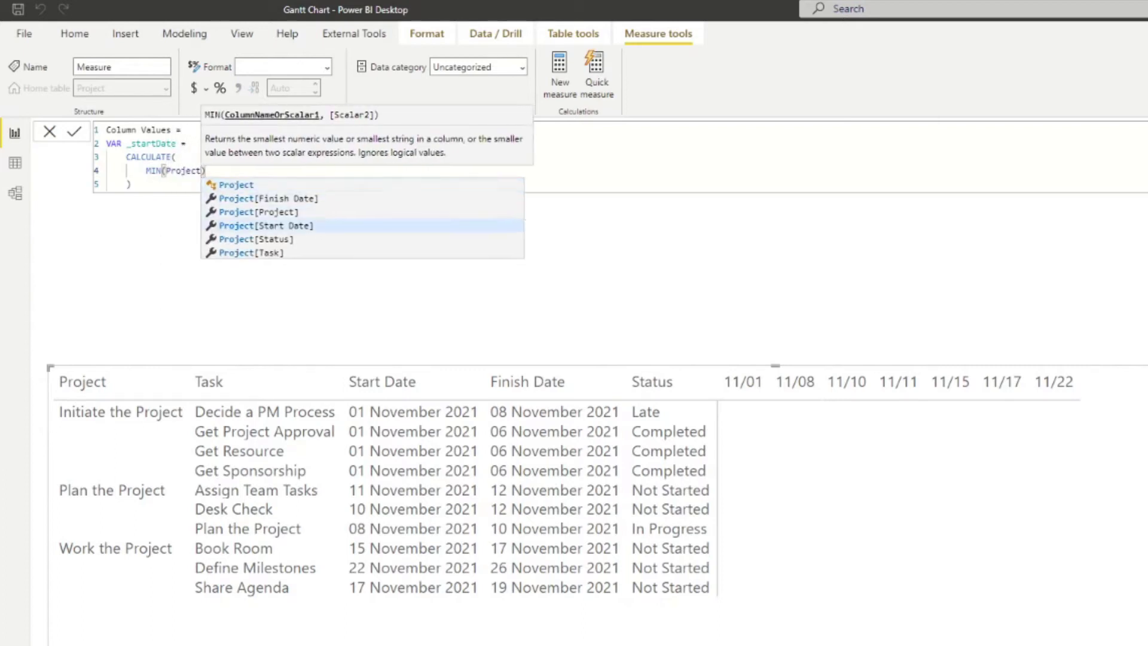
key(Tab)
key(Right)
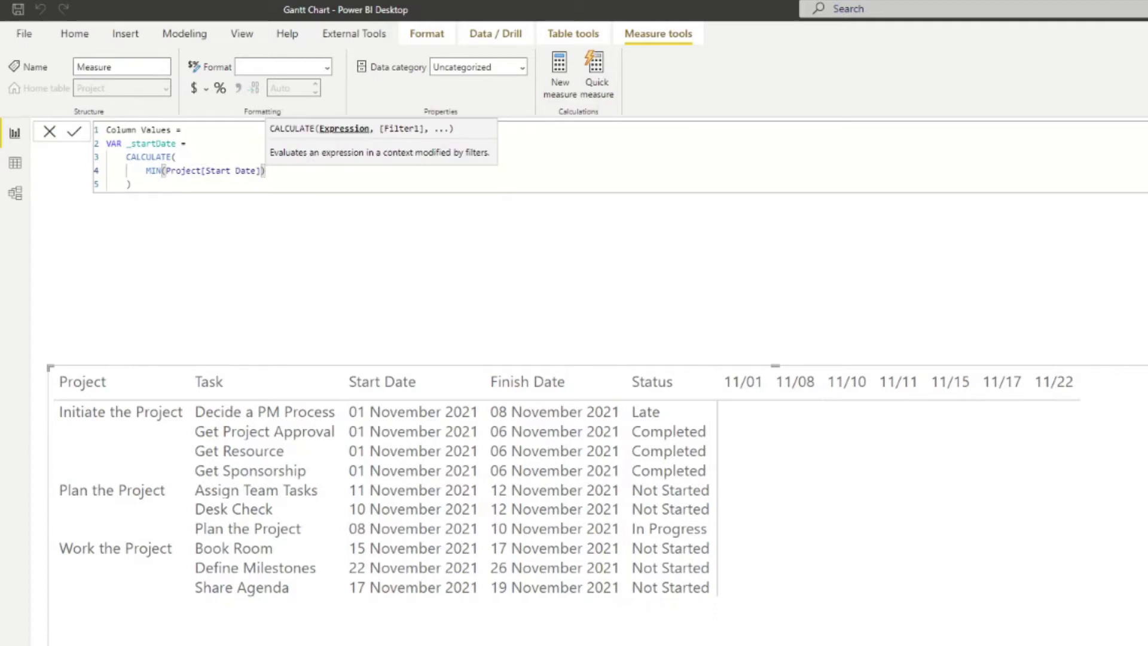
key(shift+Return)
text(, ALL()
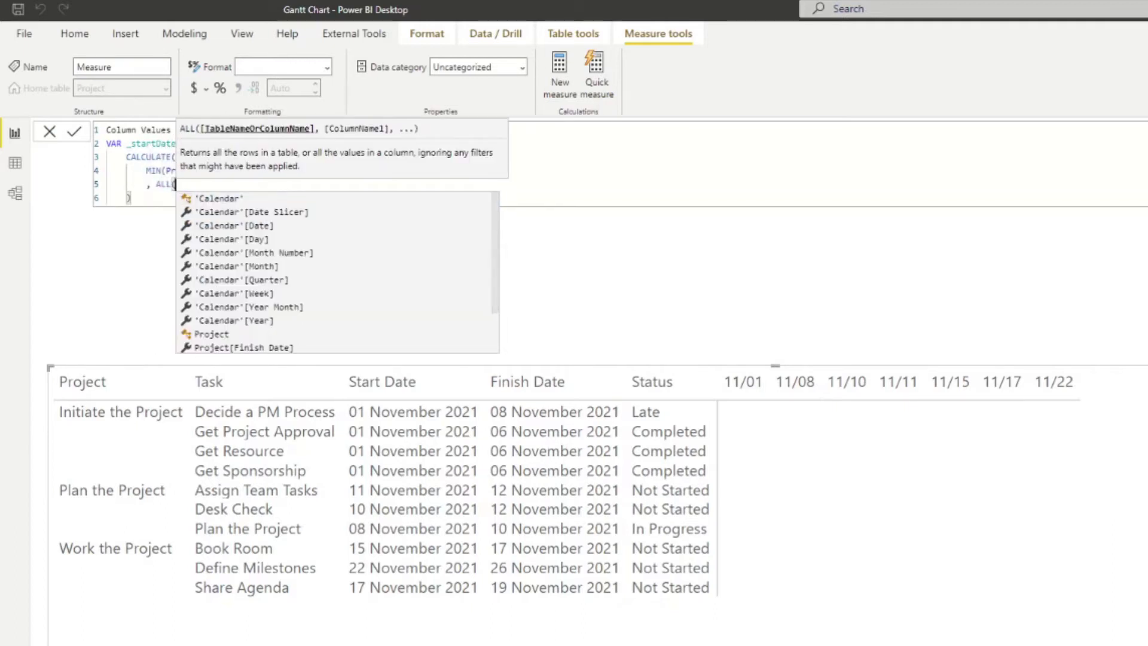
text(Calenda)
key(Tab)
text())
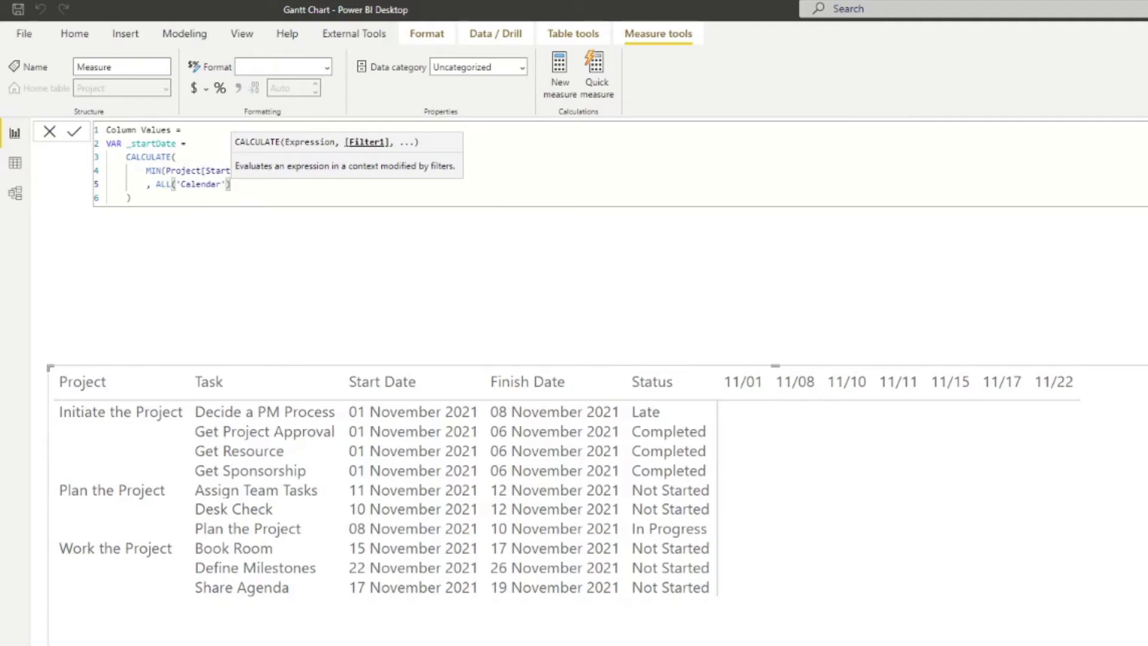
click(131, 198)
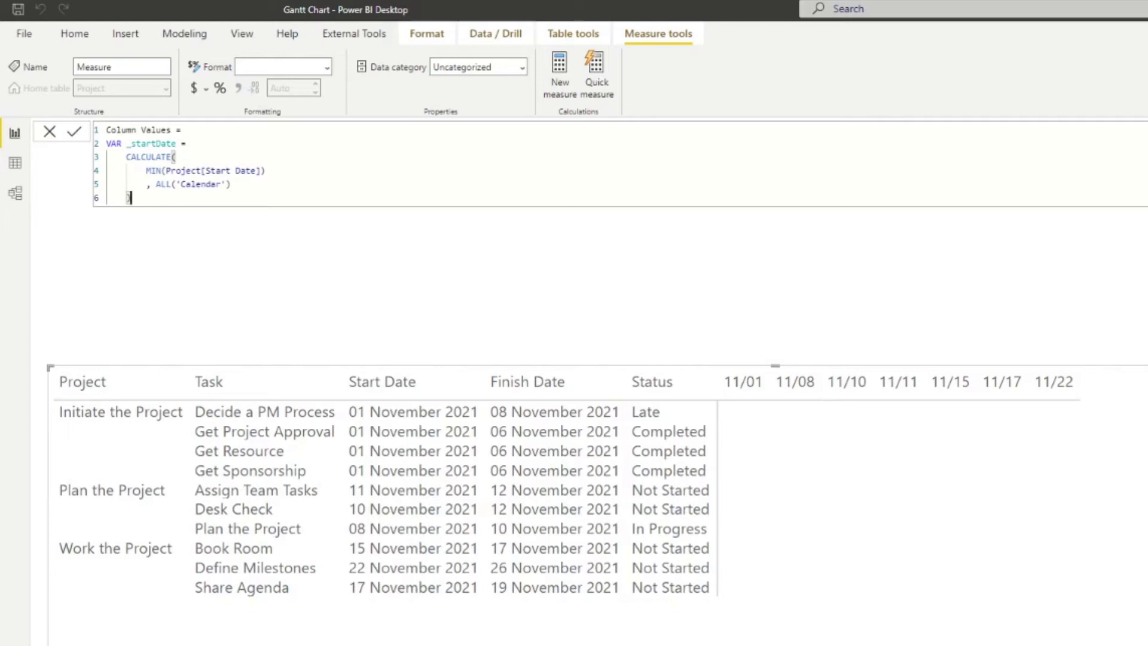
drag(129, 198, 78, 154)
key(ctrl+c)
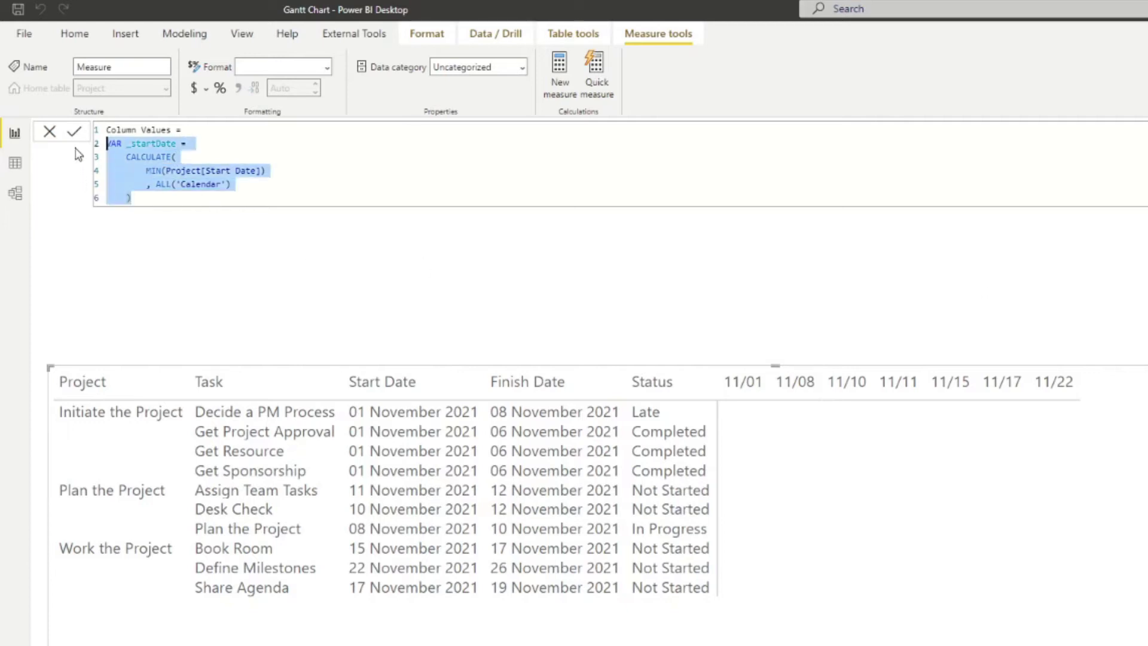
- Paste a copy of the _startDate block below it and rename the variable _endDate
click(154, 198)
key(Return)
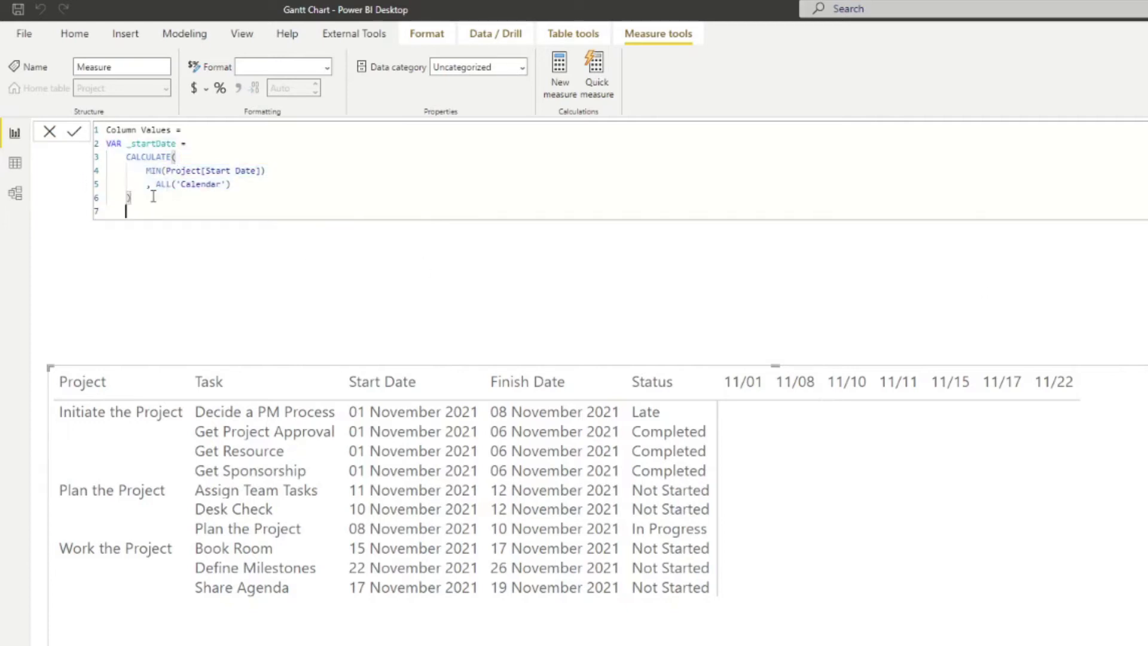
key(ctrl+v)
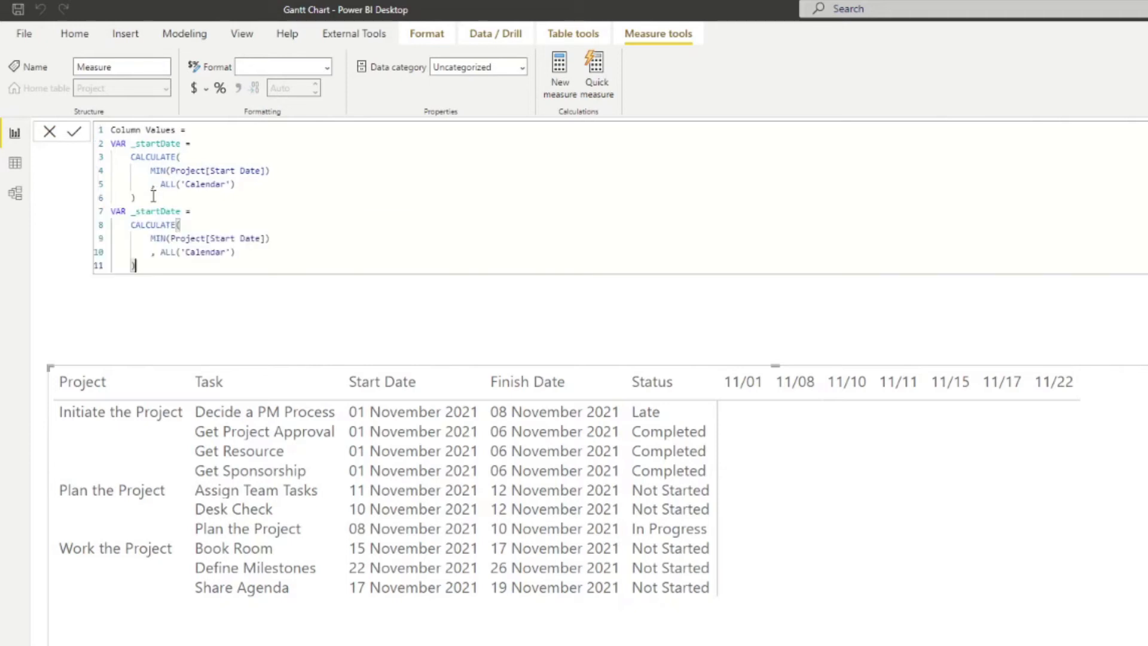
double_click(155, 211)
text(_endDate)
- Change MIN to MAX in the _endDate variable
double_click(165, 240)
text(MAX)
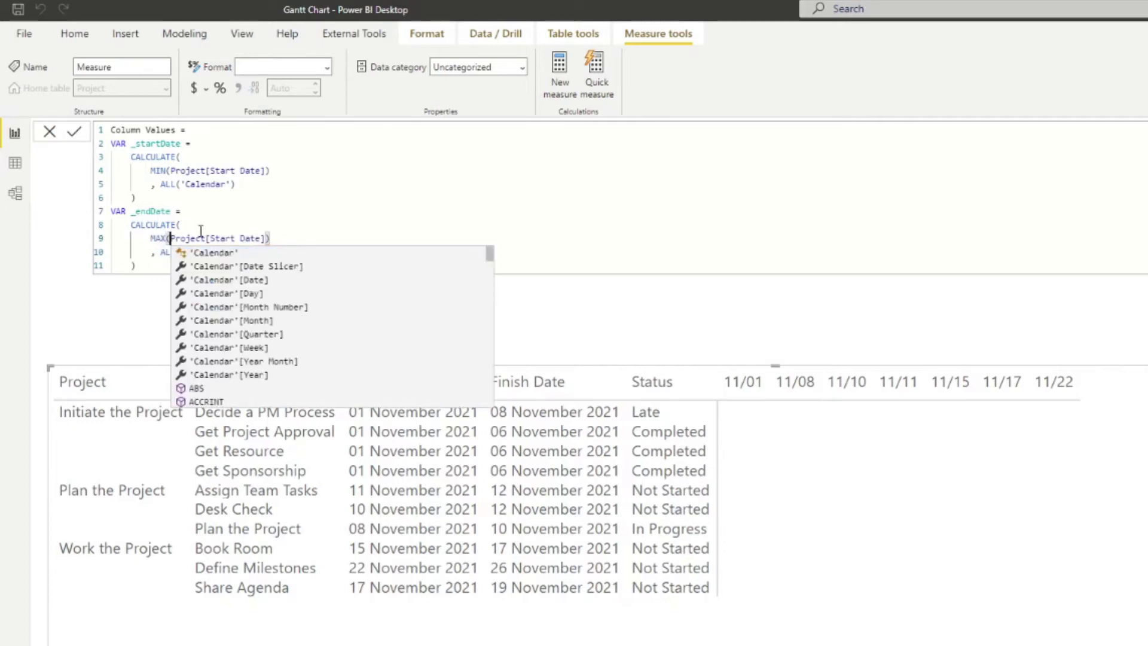
key(Escape)
key(Up)
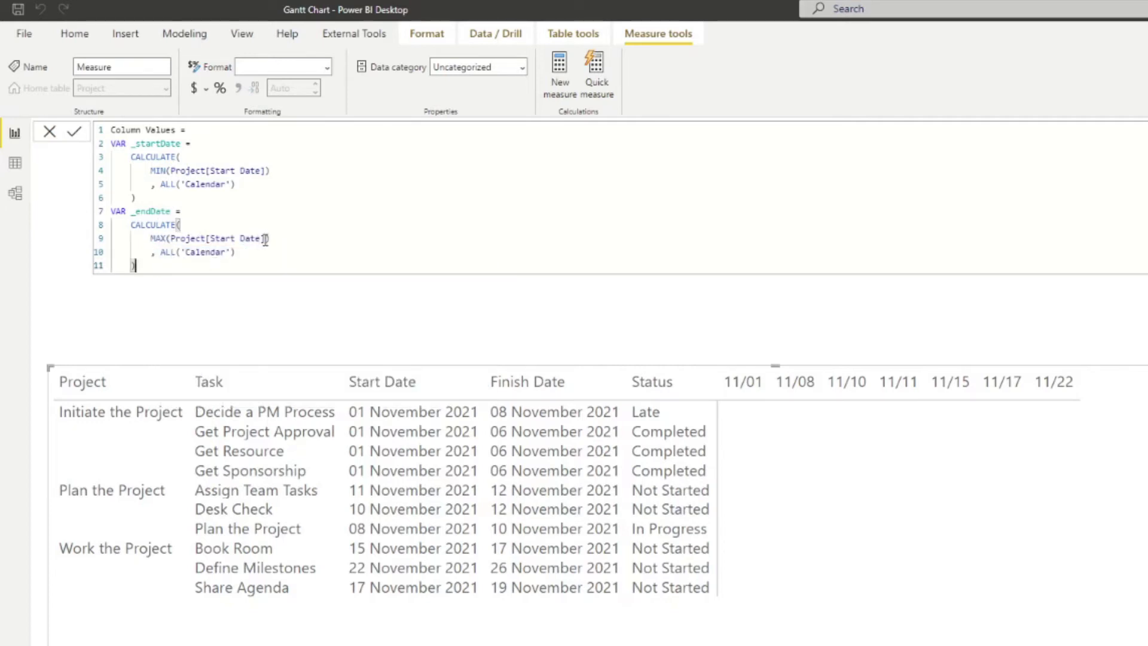
- Point MAX at Project[Finish Date] instead of Start Date, then add a new line after the block
double_click(226, 238)
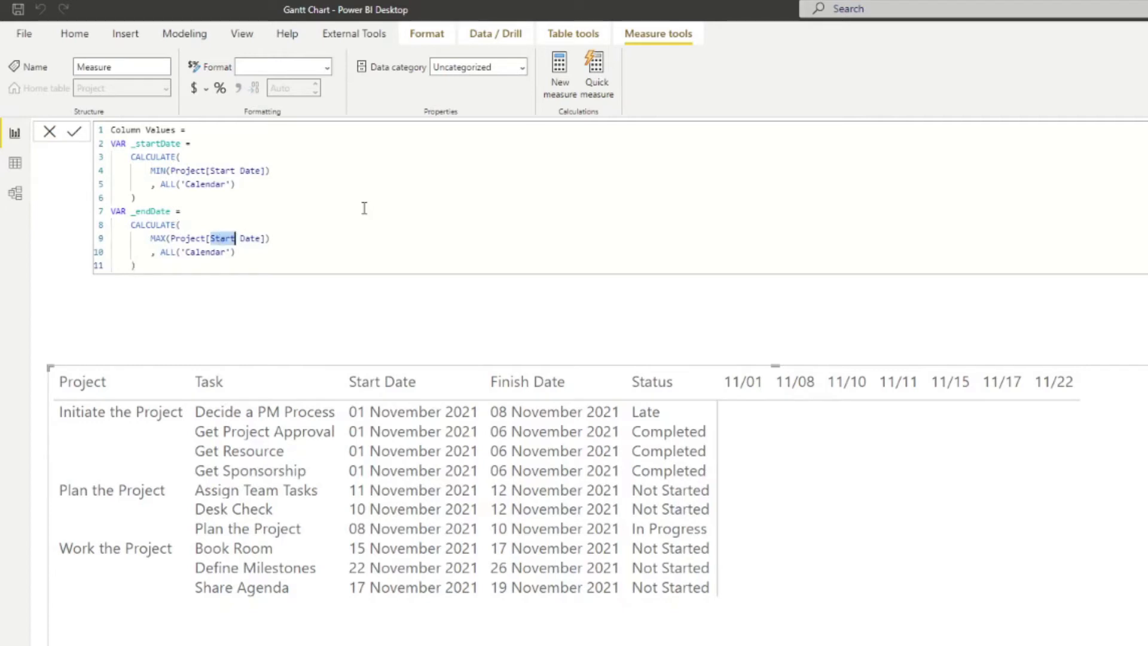
text(F)
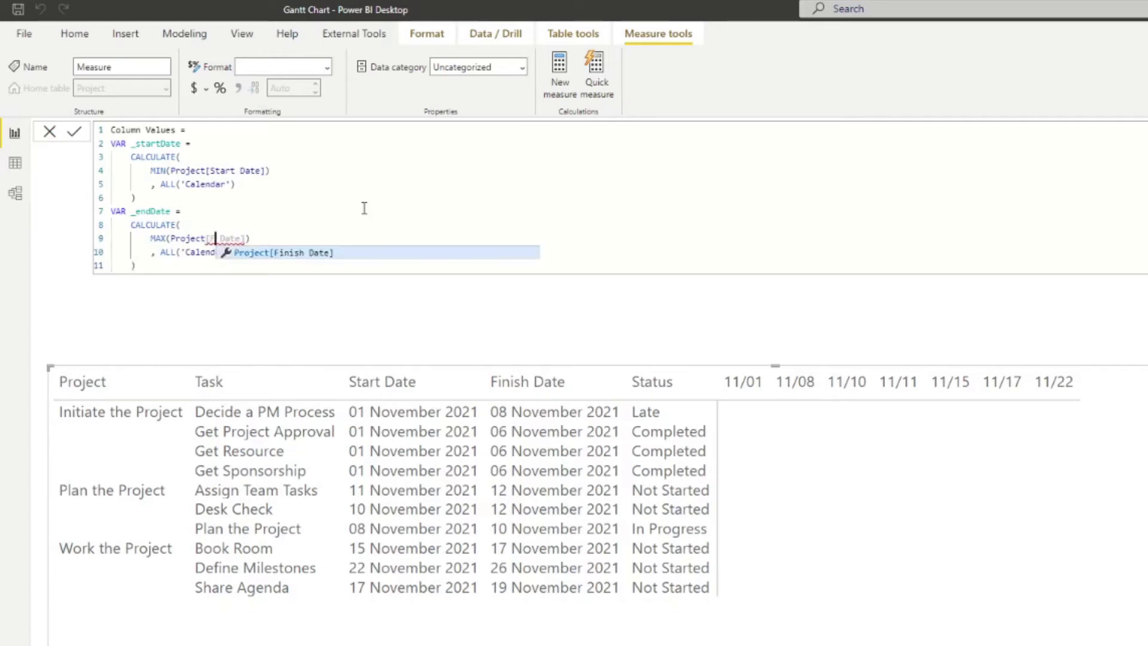
key(Escape)
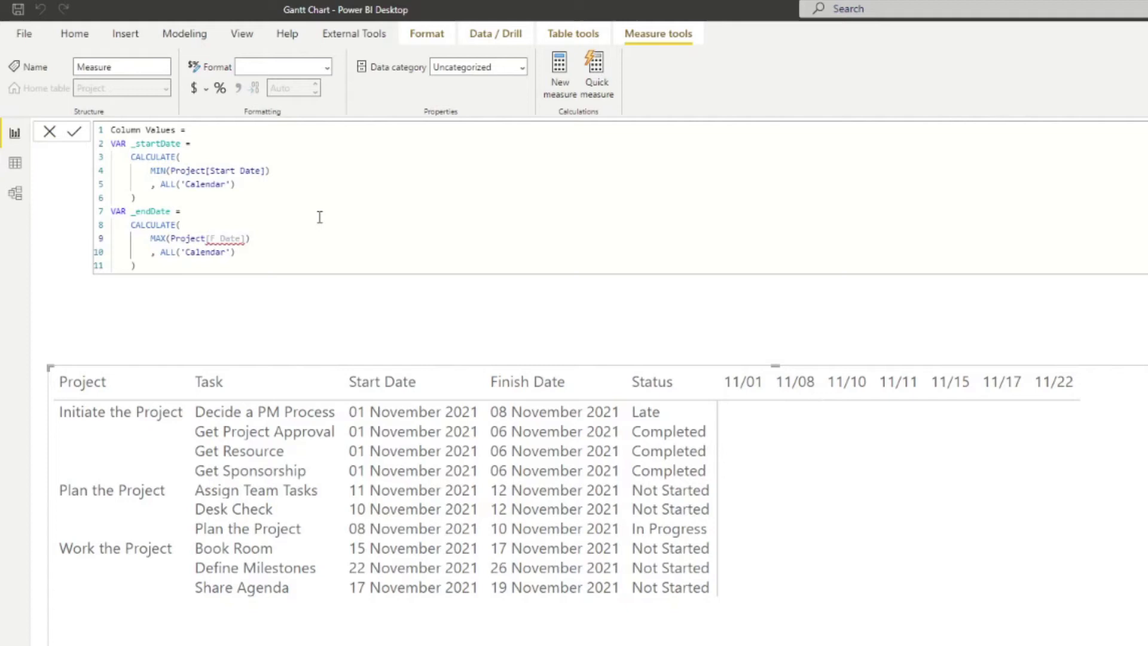
key(BackSpace)
key(Right)
key(Right)
key(Delete)
key(Delete)
key(Delete)
key(Delete)
key(BackSpace)
key(BackSpace)
key(BackSpace)
text([)
key(Tab)
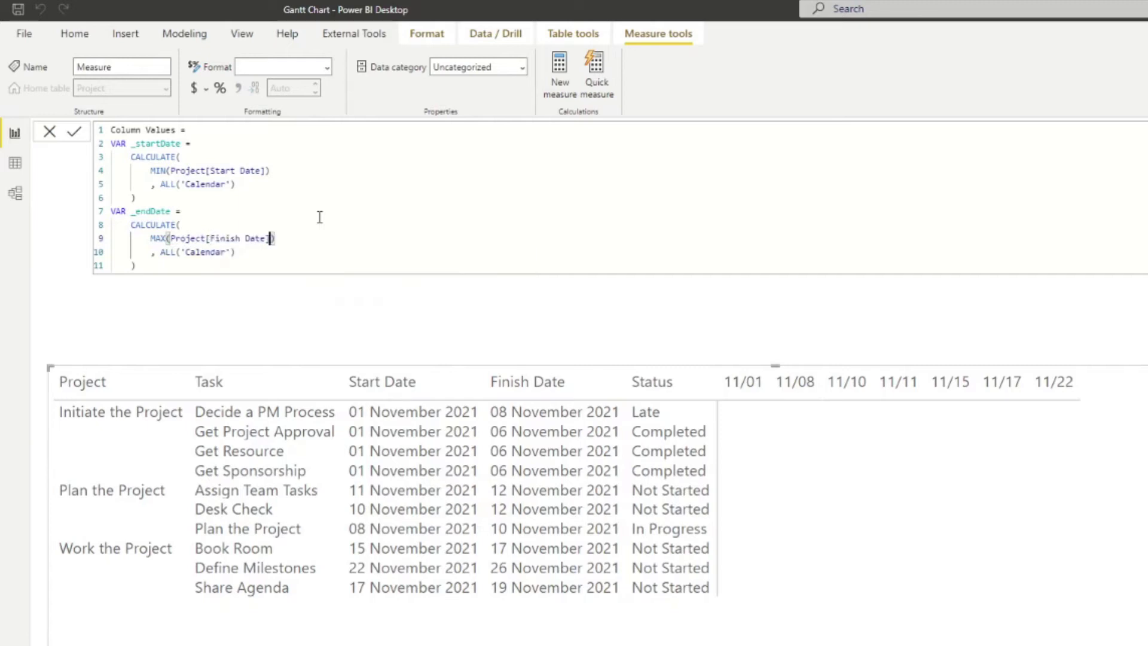
click(220, 254)
click(204, 267)
key(shift+Return)
- Declare VAR _period starting with MIN('Calendar'[Date]) >= _startDate
text(VAR _period =)
key(shift+Return)
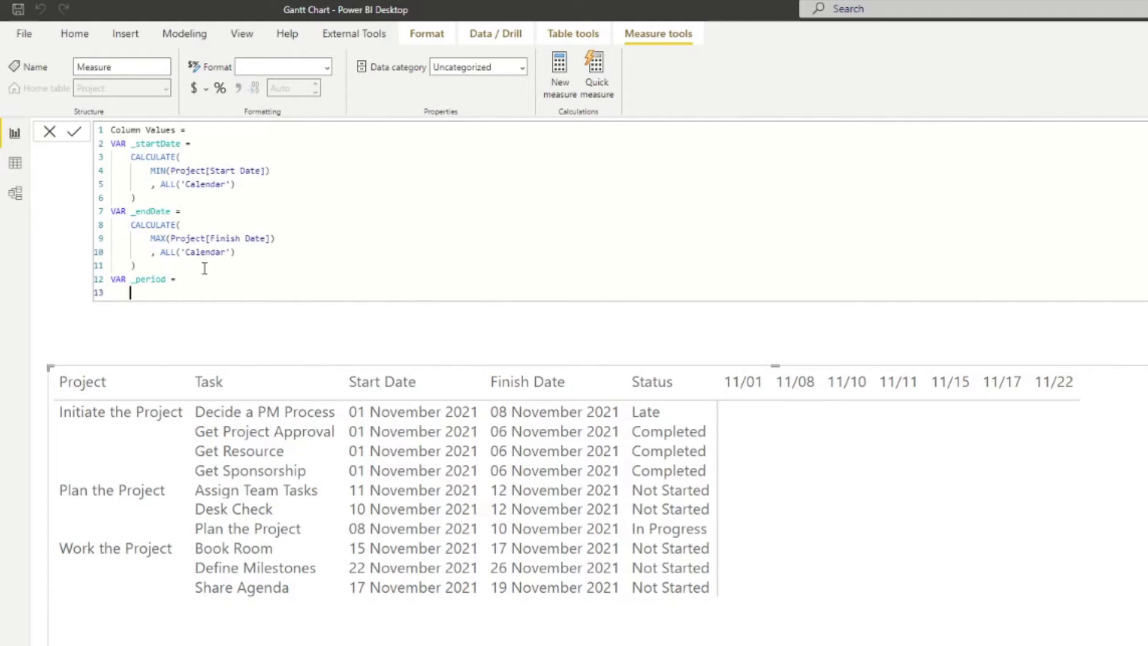
text(MI)
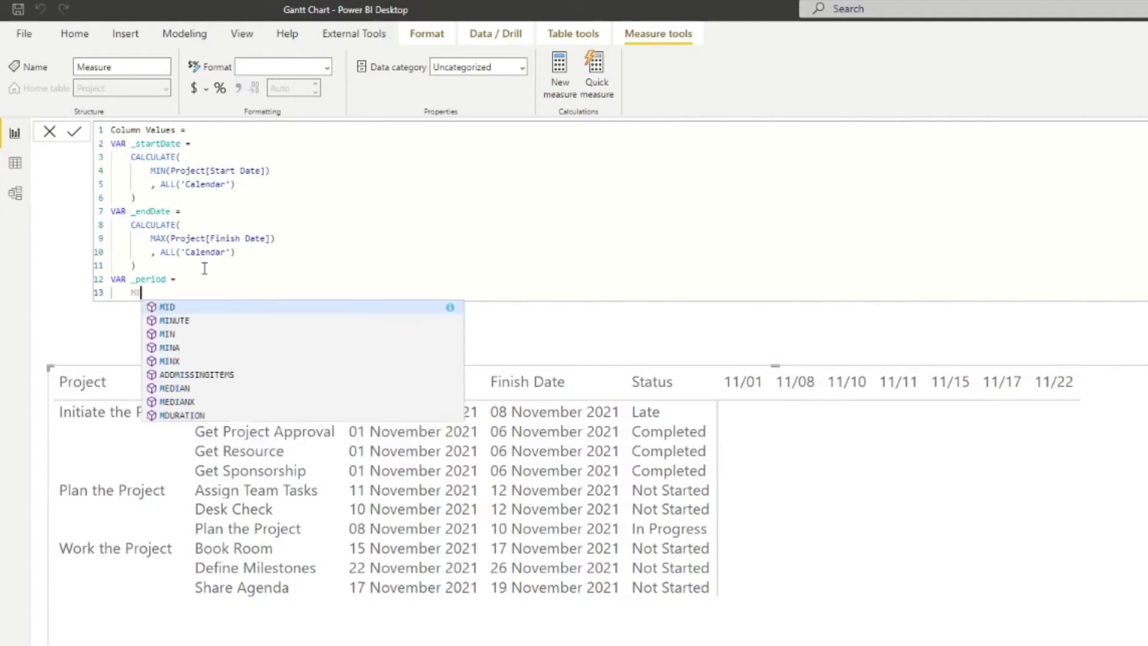
text(N(Date)
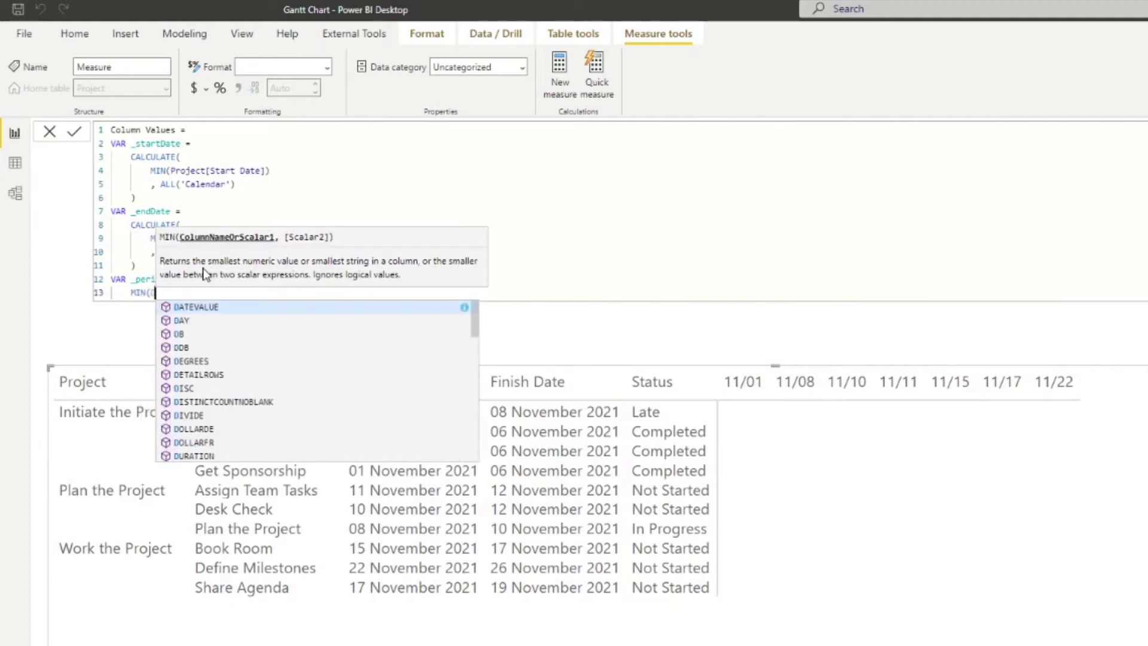
key(BackSpace)
key(BackSpace)
key(BackSpace)
key(BackSpace)
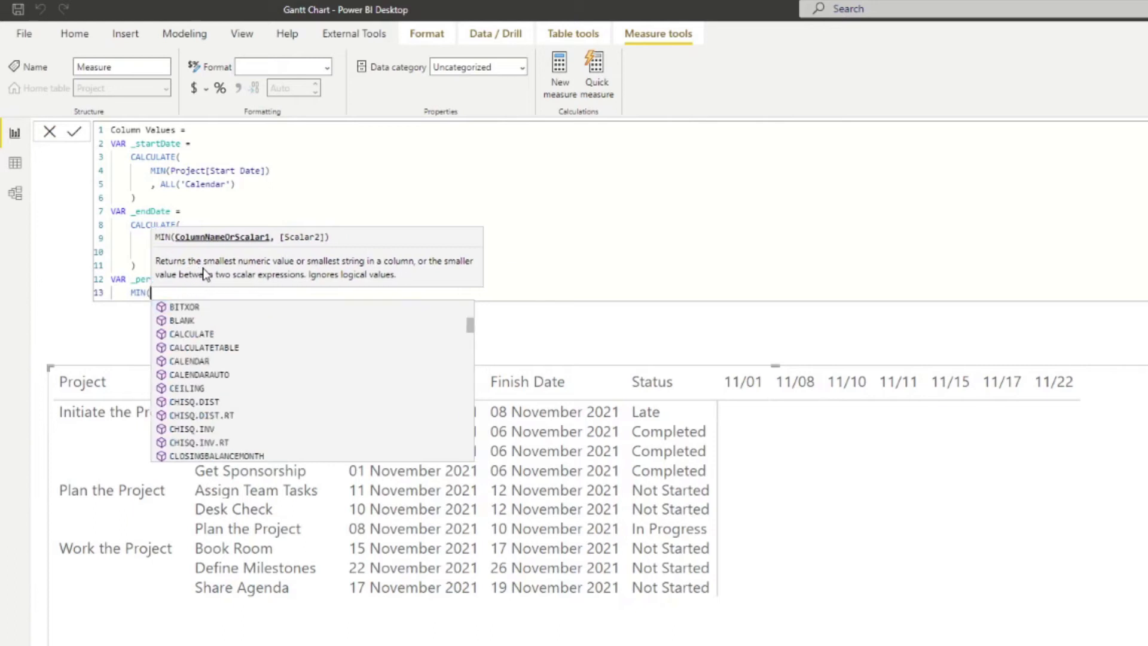
text(A)
key(BackSpace)
text('Cal)
key(Down)
key(Down)
key(Tab)
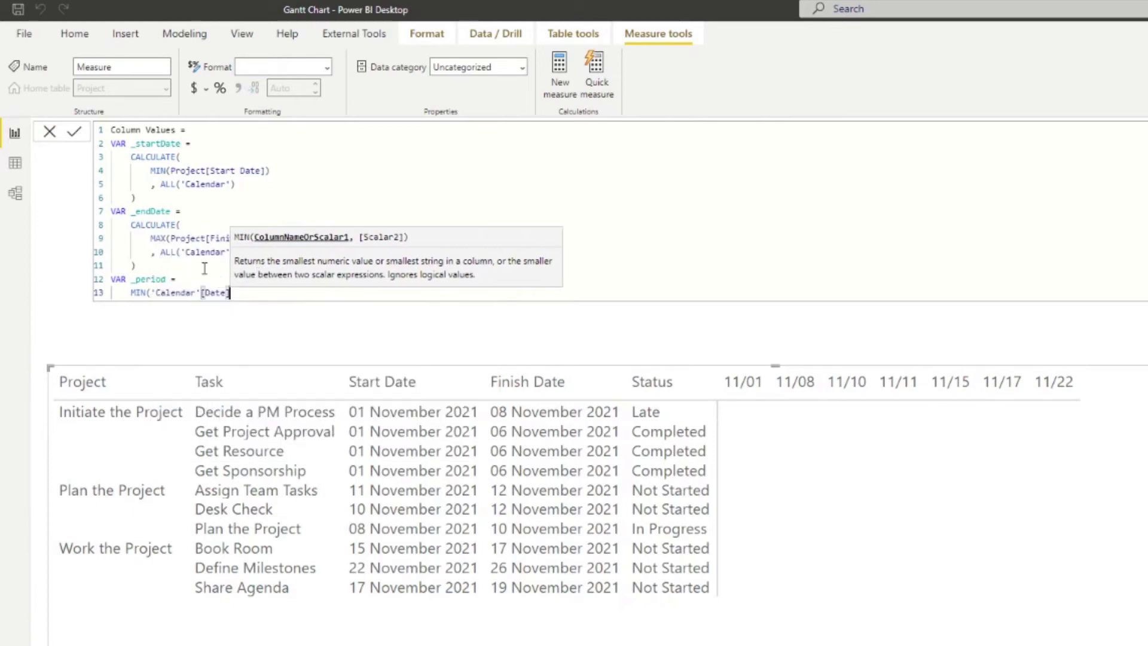
text() >=)
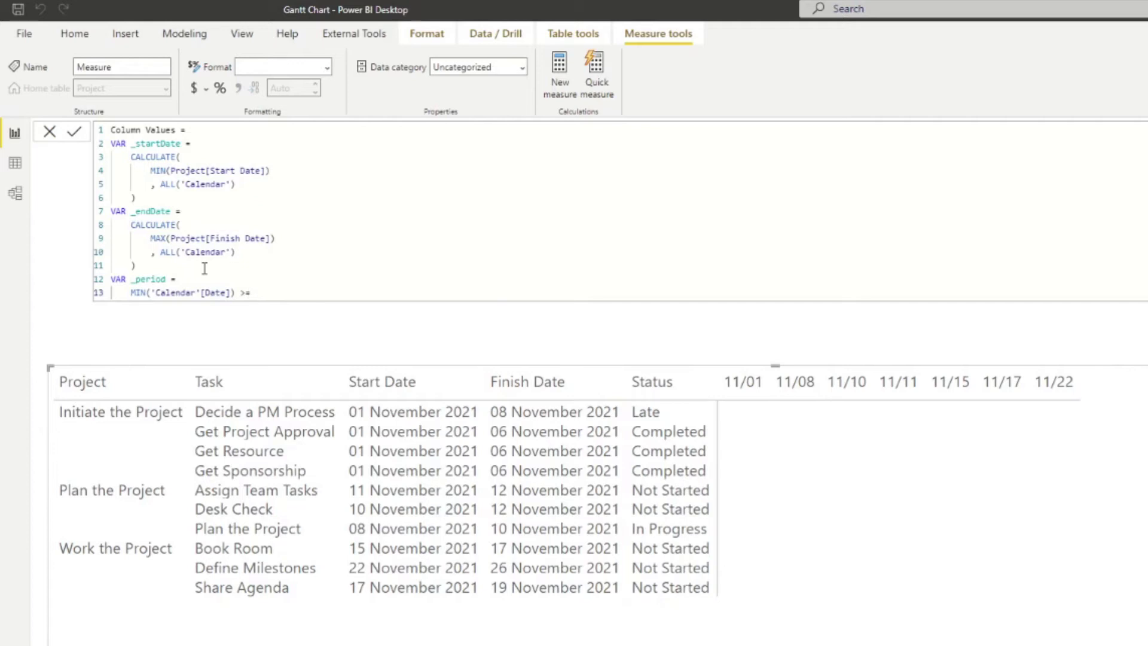
text( _startDate)
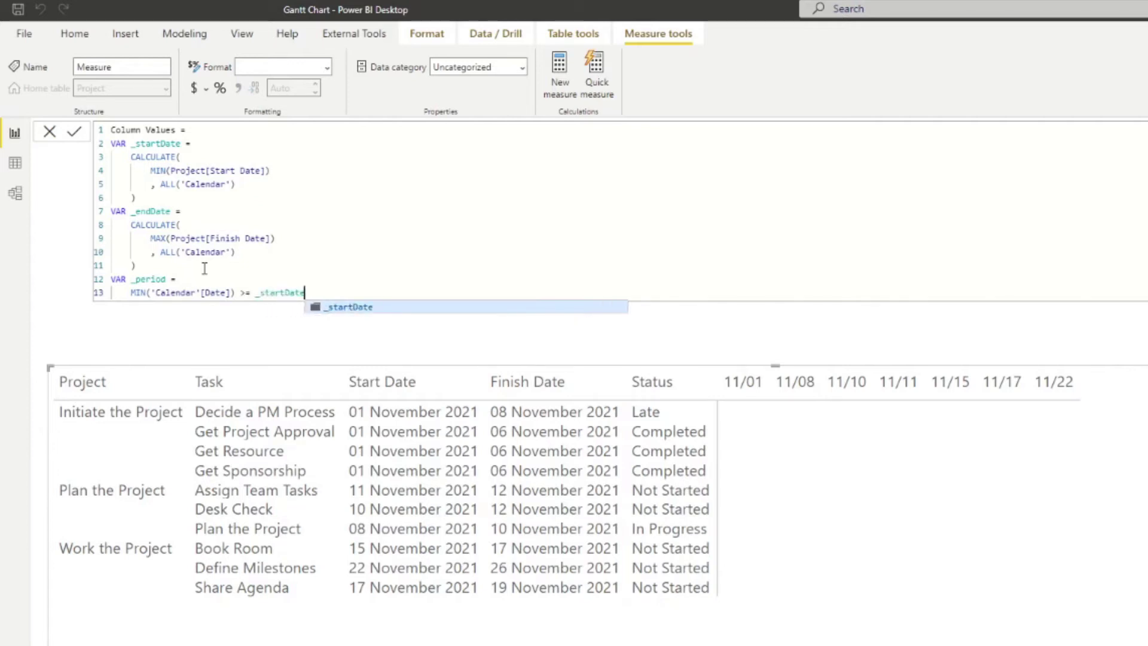
- Extend the _period condition with && MAX('Calendar'[Date]) <= _endDate on the next line
key(shift+Return)
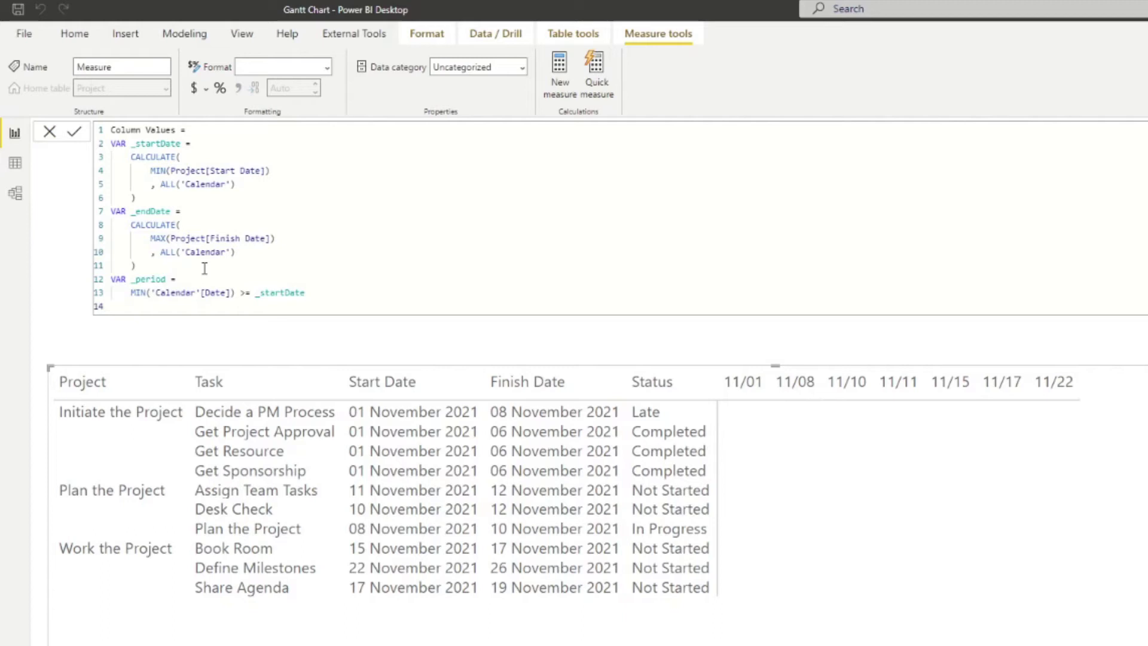
text(&& MAX(Calend)
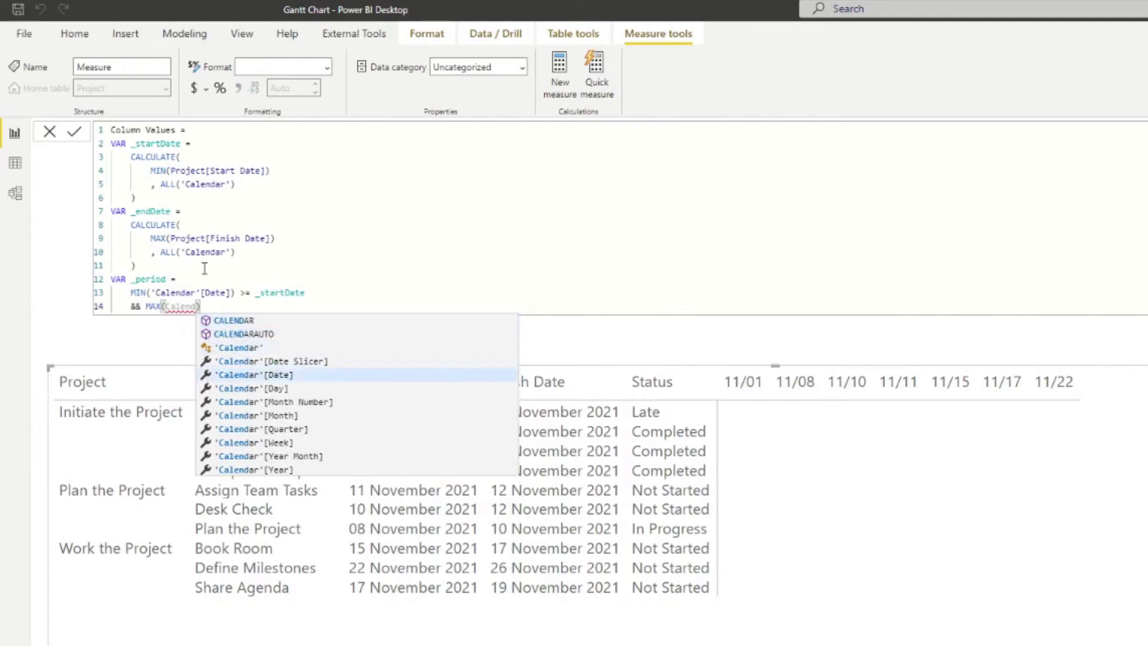
key(Tab)
text() )
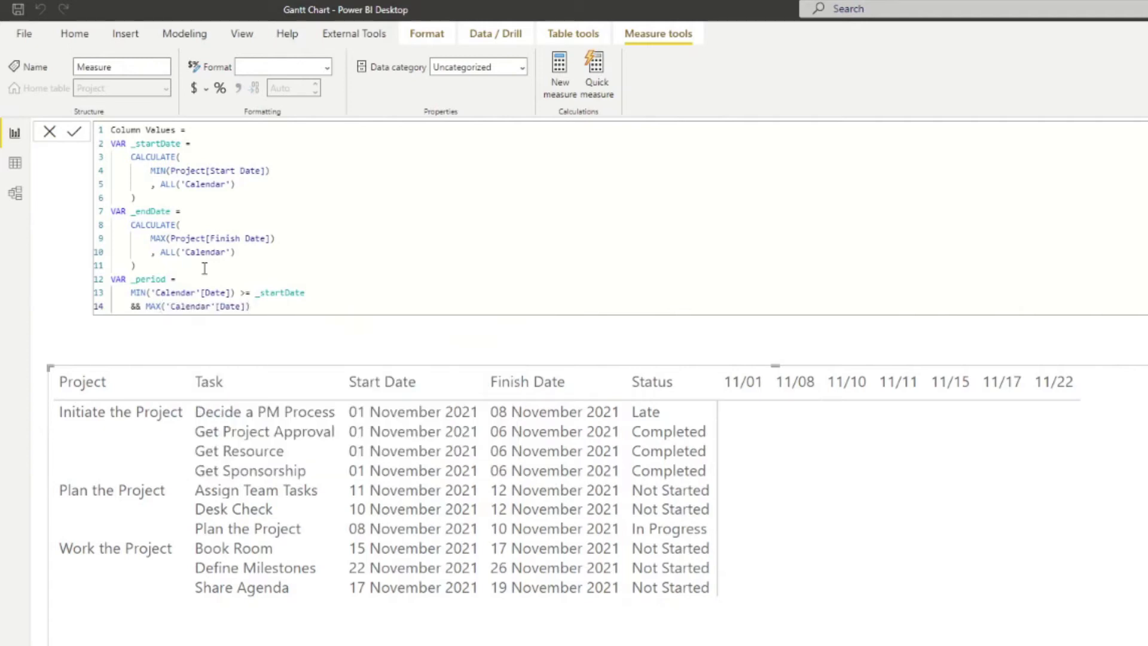
text(<= _en)
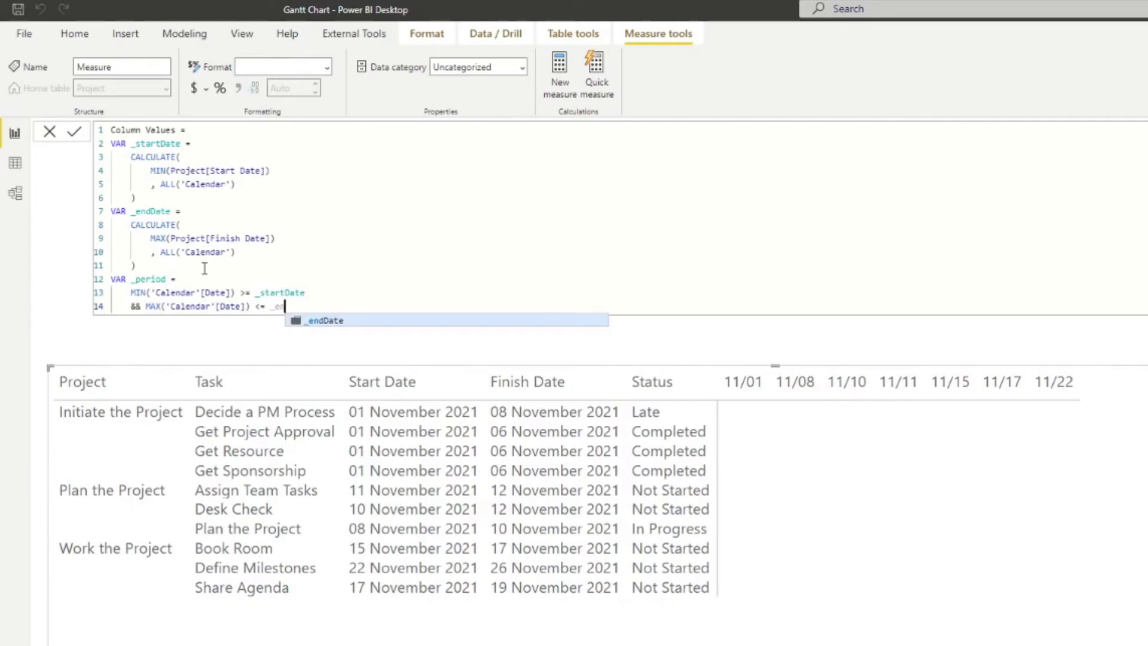
text(dDate)
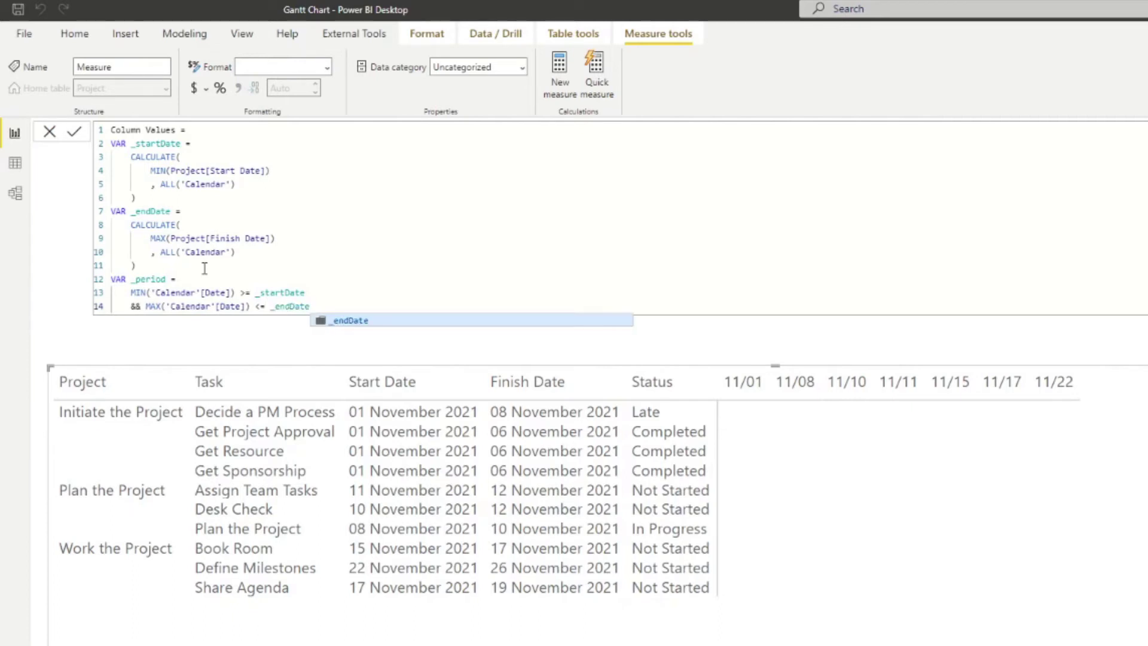
click(289, 293)
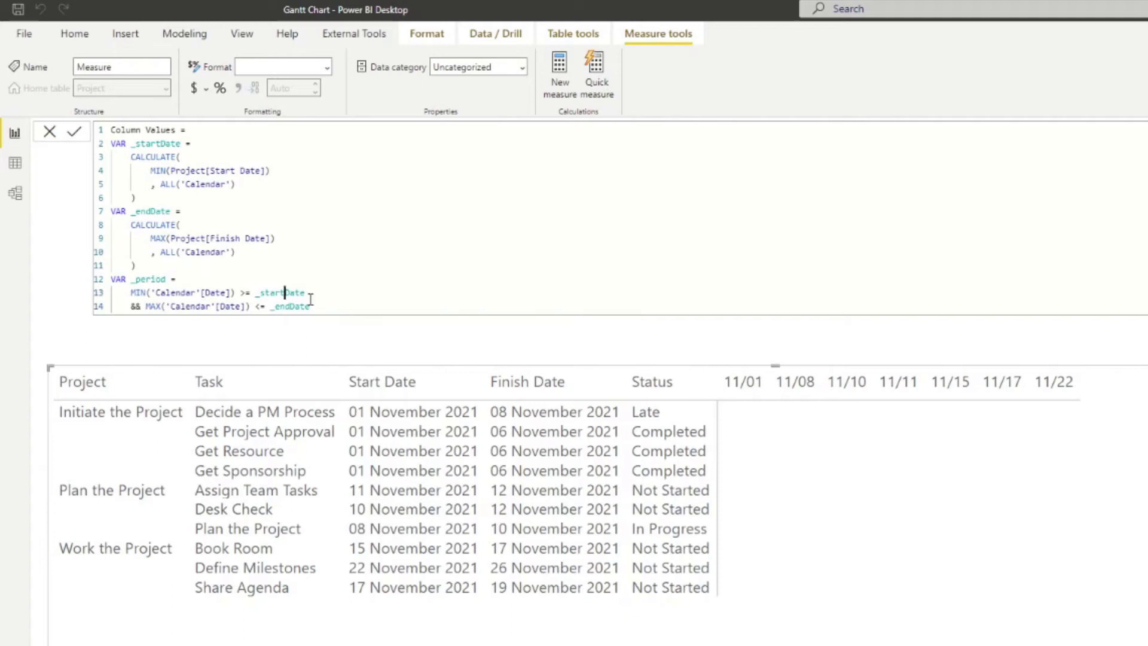
click(323, 303)
- Add RETURN IF(_period, 1) below the _period variable and commit the Column Values measure
key(Return)
key(BackSpace)
text(RETURN)
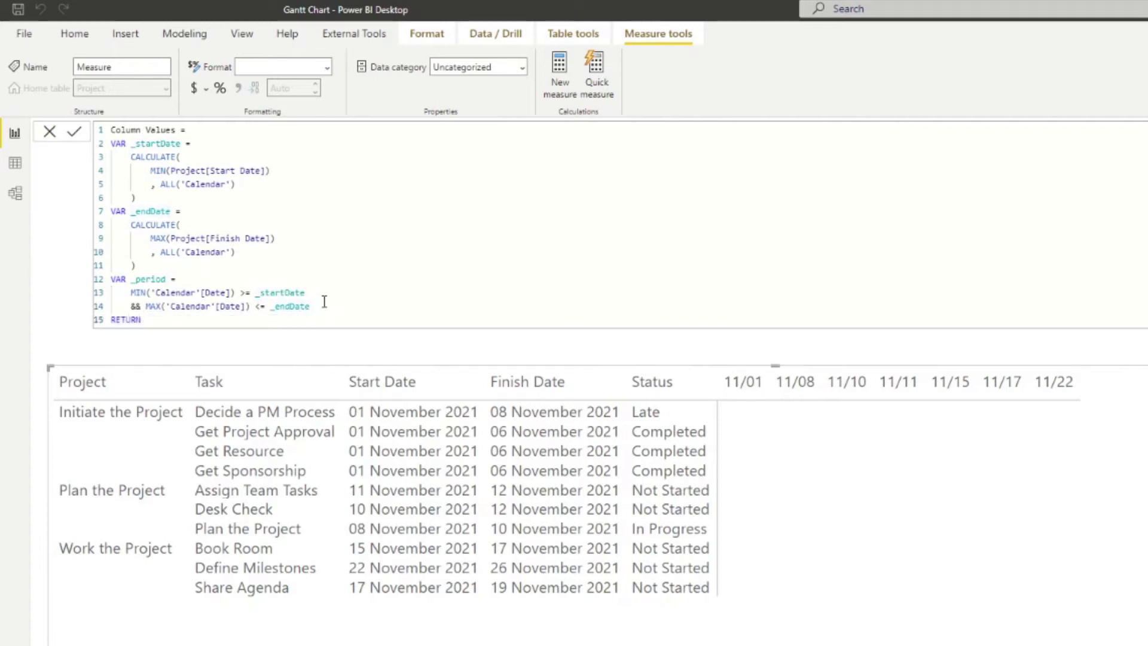
click(324, 302)
key(Return)
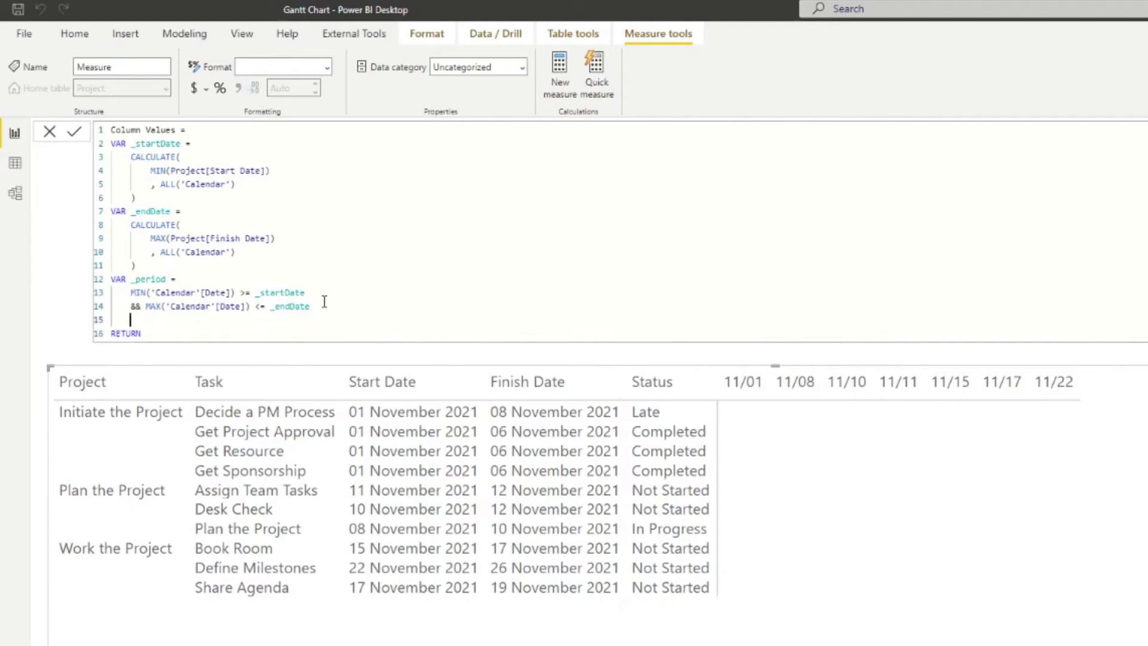
click(199, 330)
key(Return)
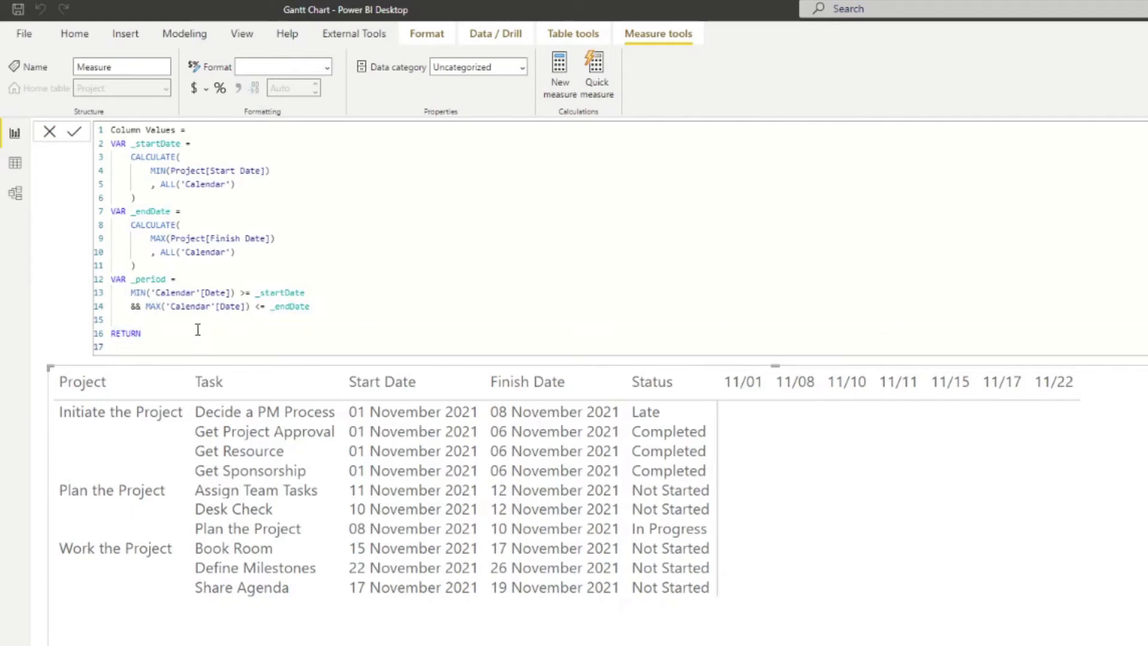
key(Tab)
text(IF()
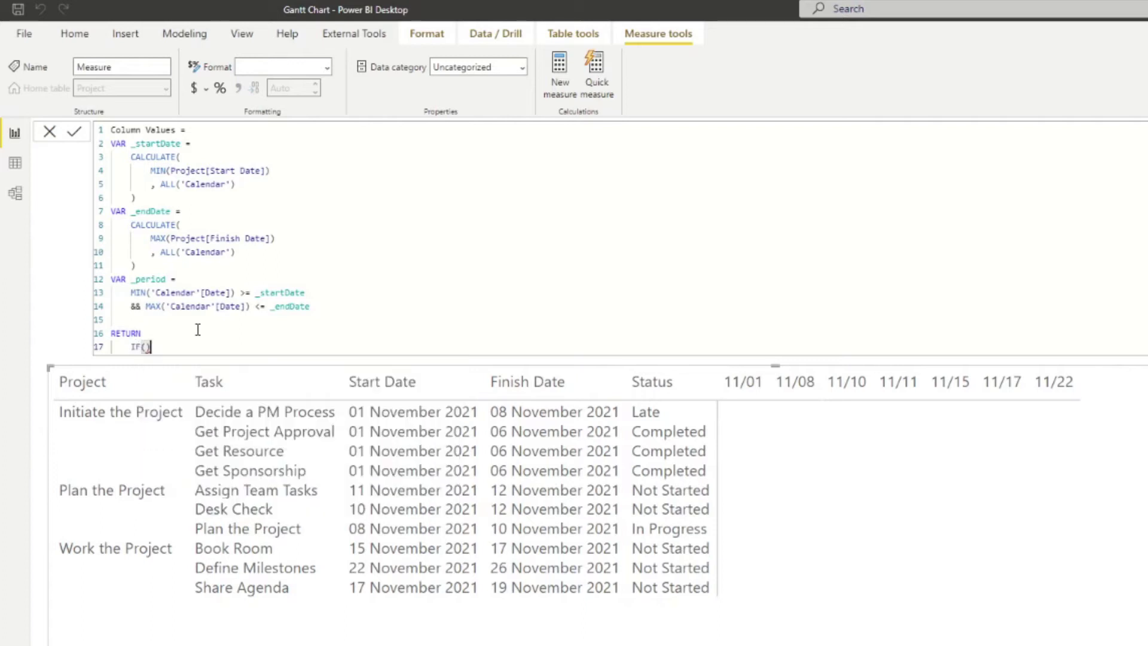
key(Left)
text(IF()
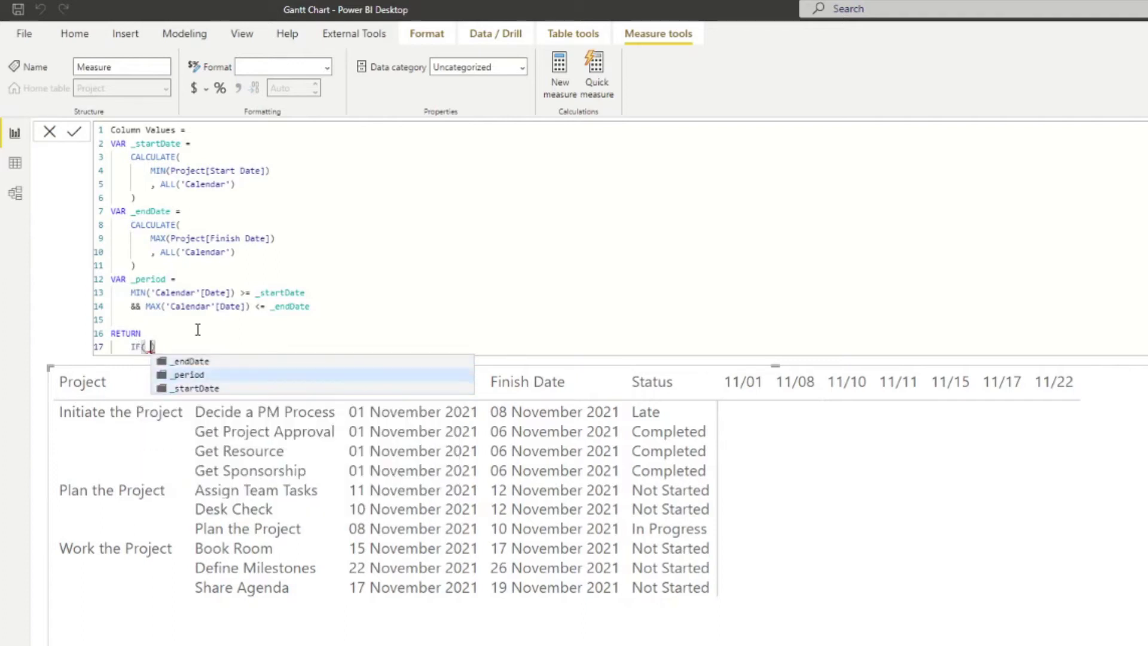
text(_period,)
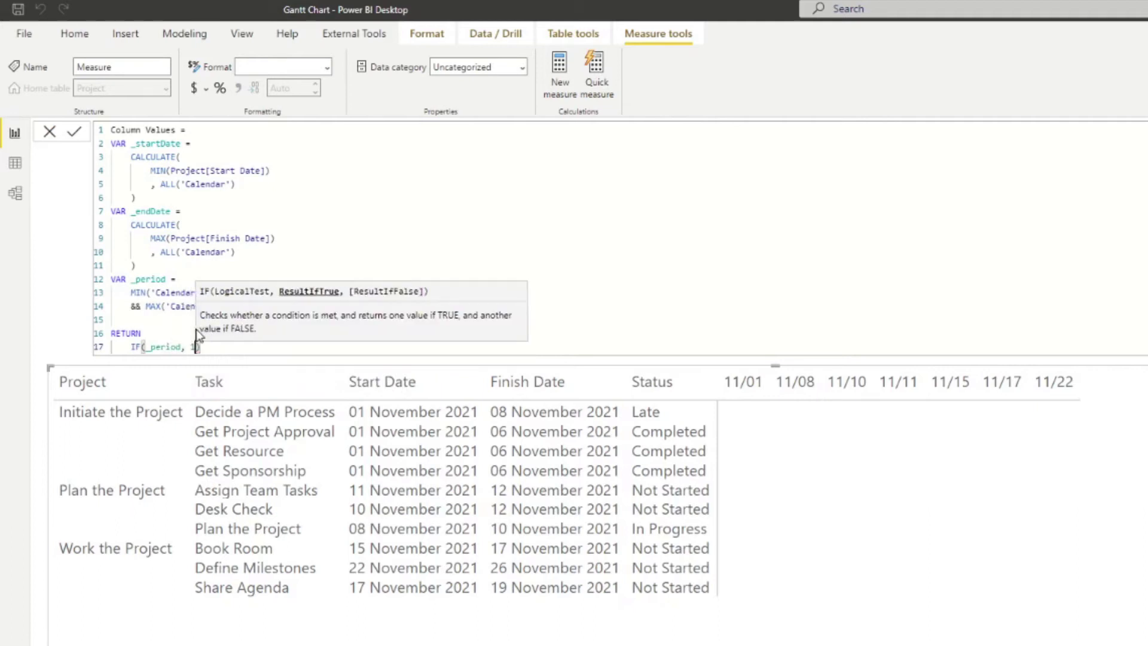
text( 1)
key(Return)
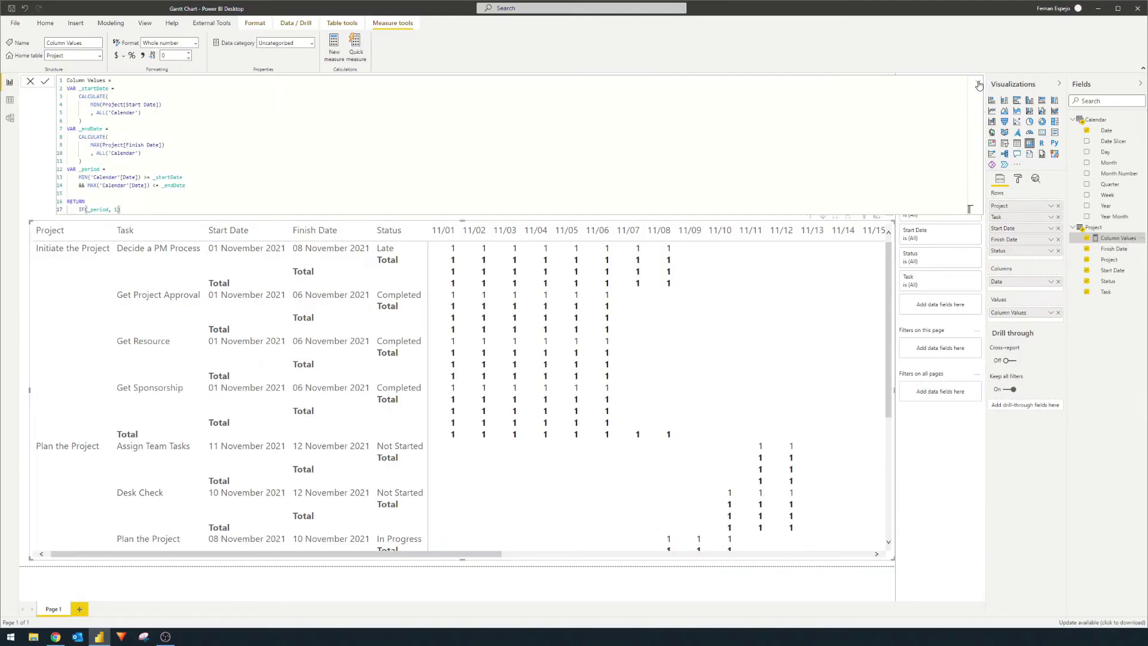
- Switch Row and Column subtotals off in the matrix formatting, then highlight the Decide a PM Process row
click(978, 84)
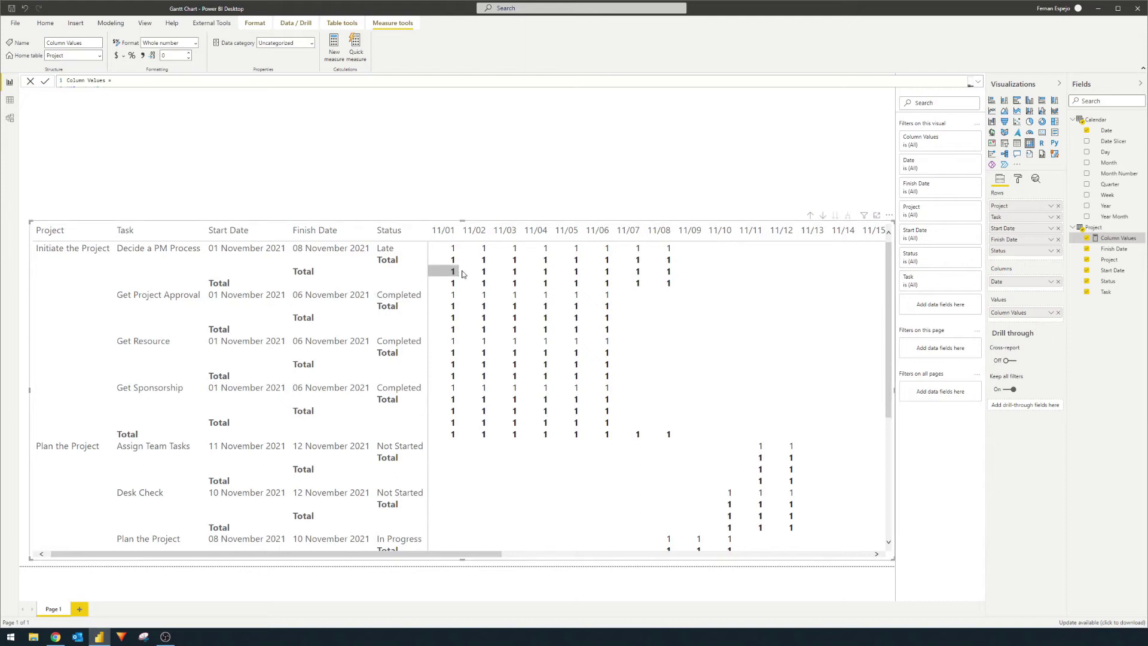
click(1015, 182)
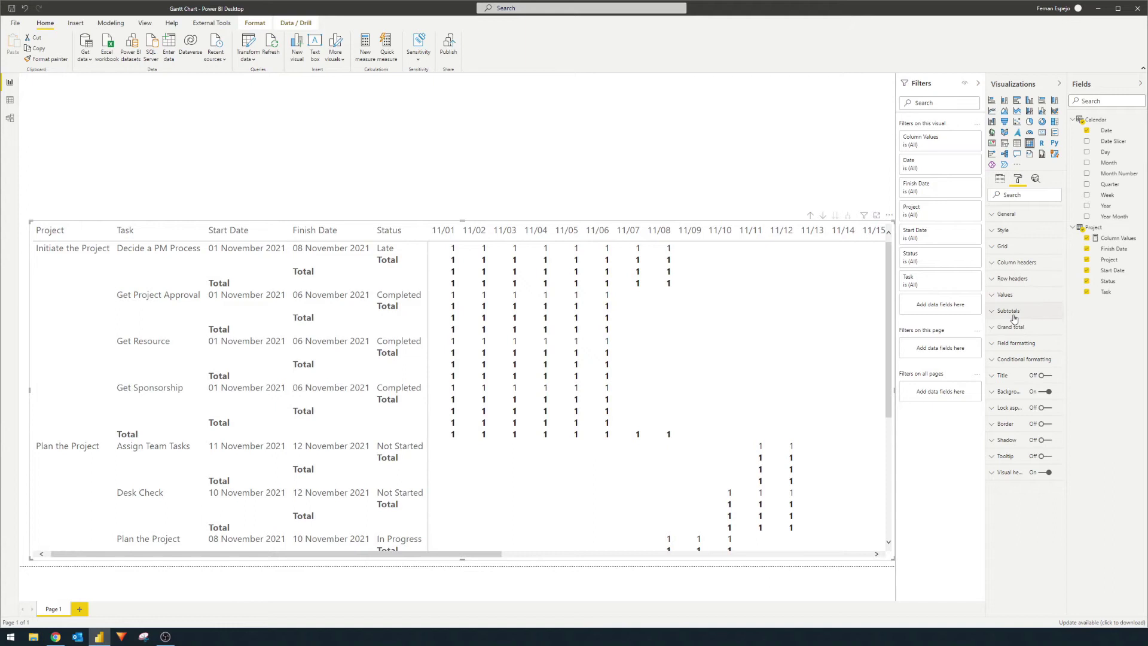
click(1009, 310)
click(1010, 340)
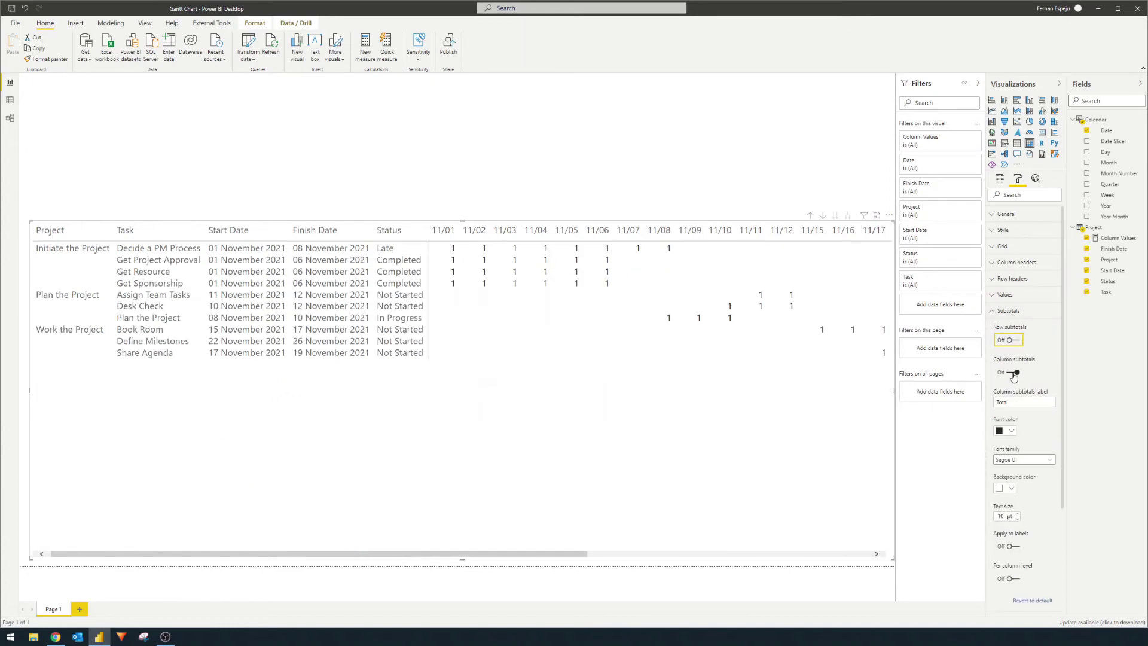
click(1013, 373)
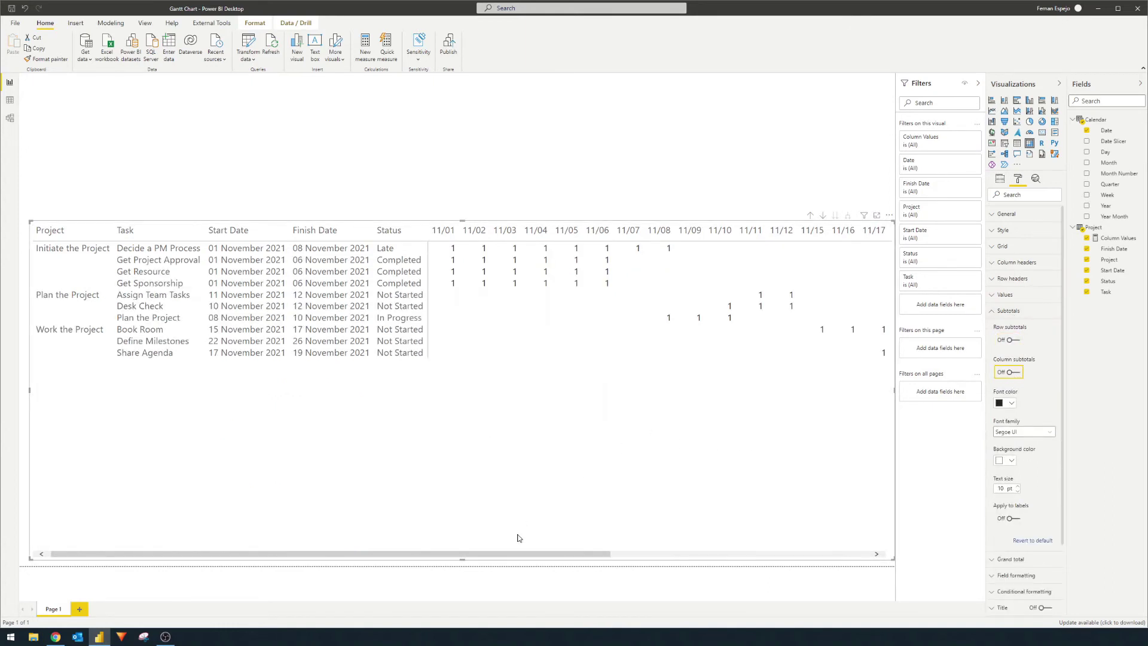
drag(526, 556, 488, 556)
click(180, 249)
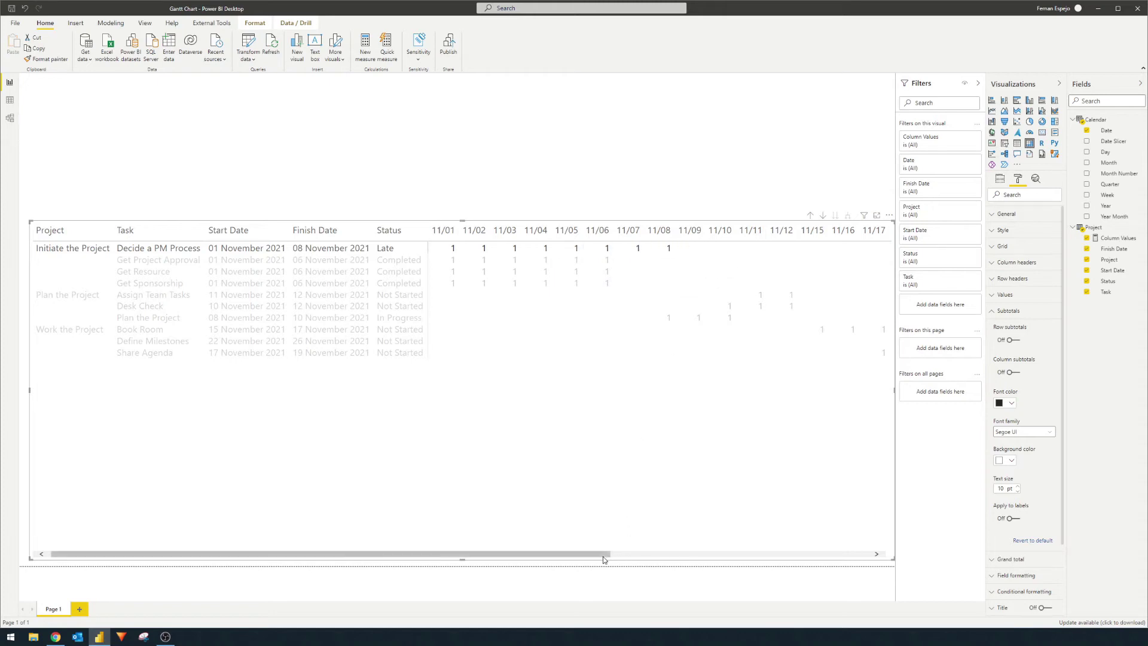
- Highlight the Get Resource row and check its 1s run from 11/01 to 11/06
drag(607, 555, 530, 540)
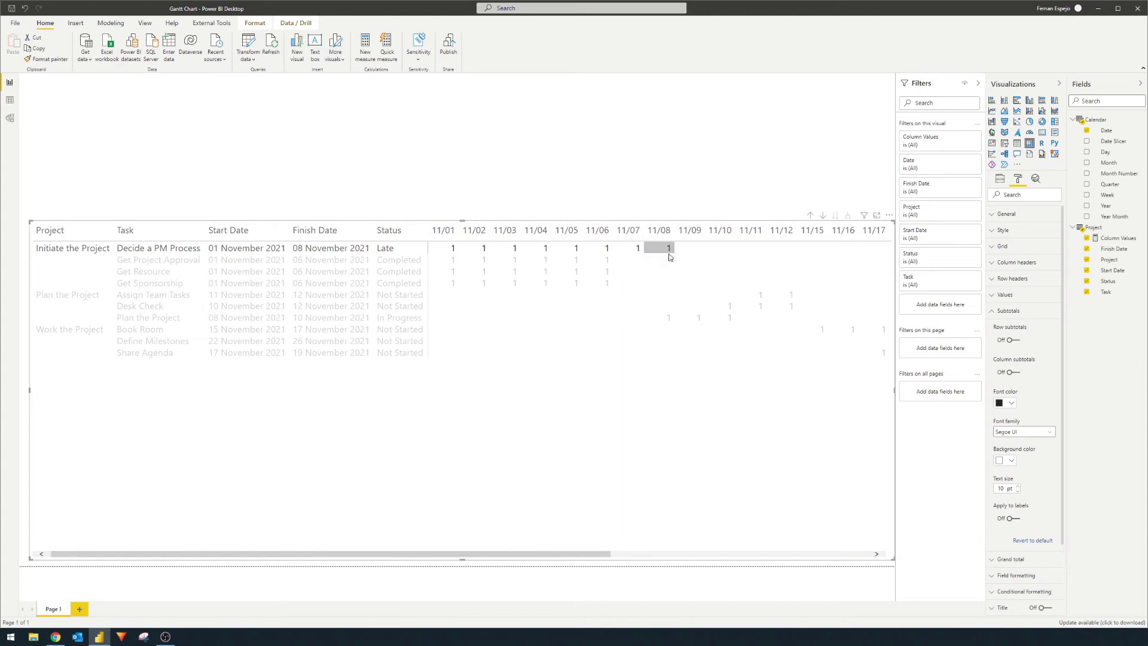
click(174, 266)
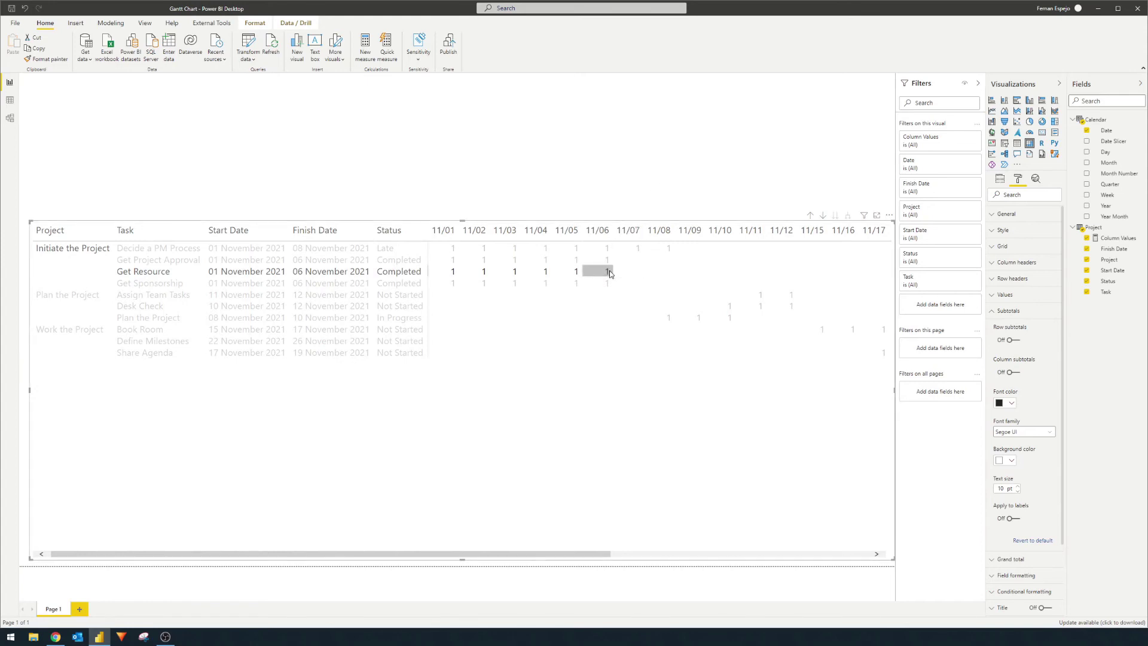
mouse_move(610, 274)
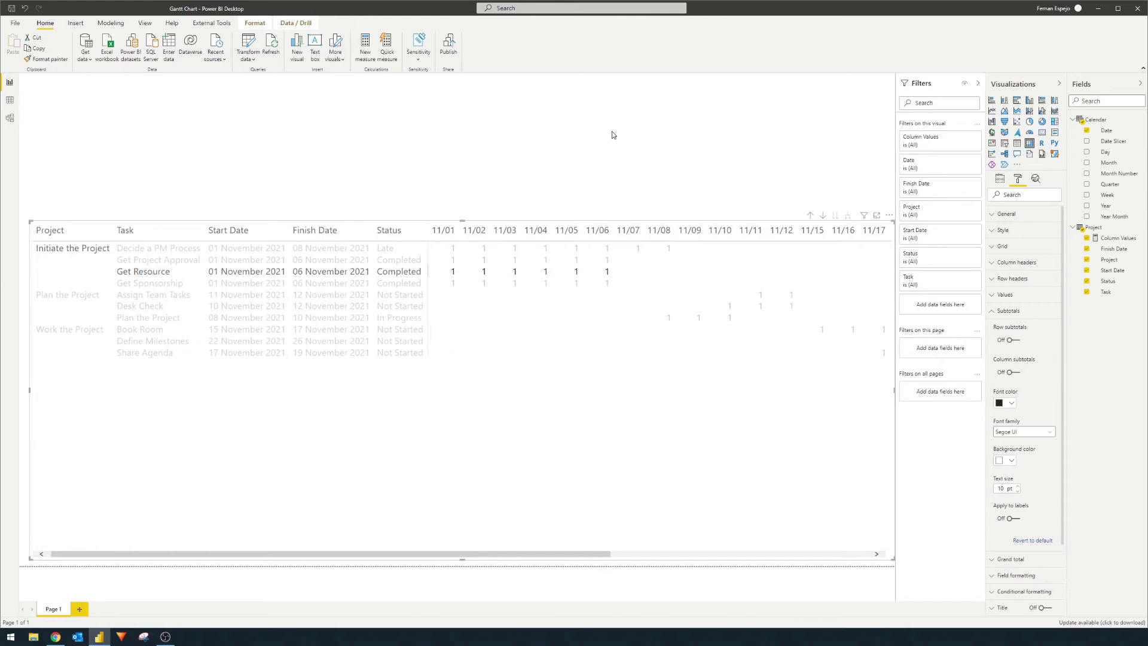
- Open Column Values in the expanded formula bar and declare VAR _status after _endDate
click(1120, 239)
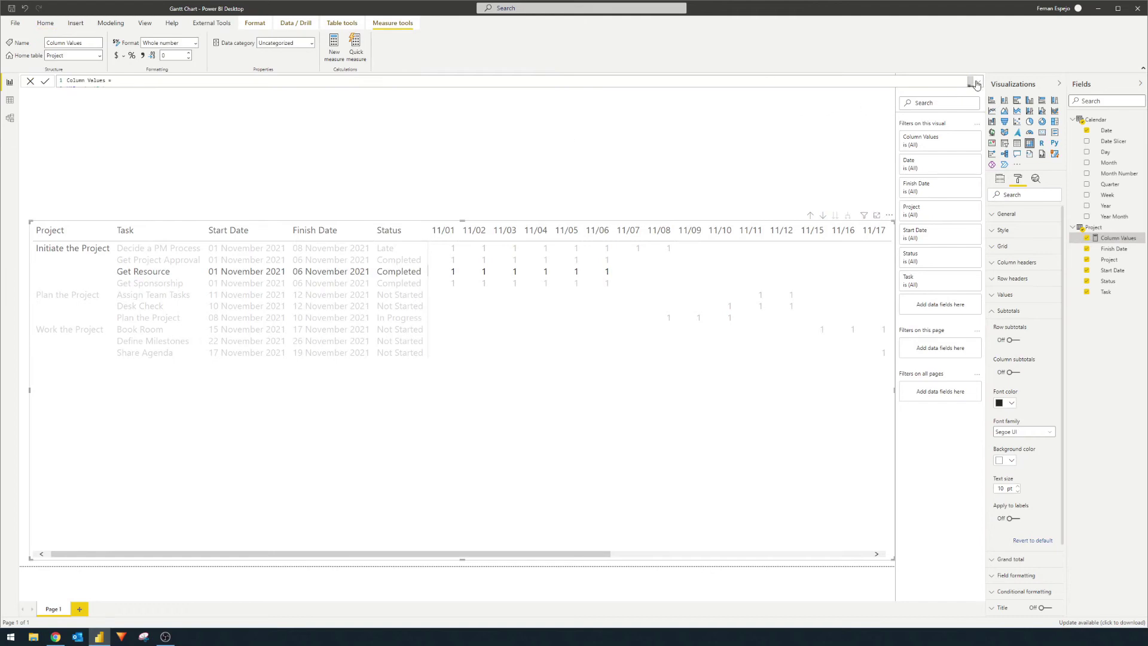
click(970, 81)
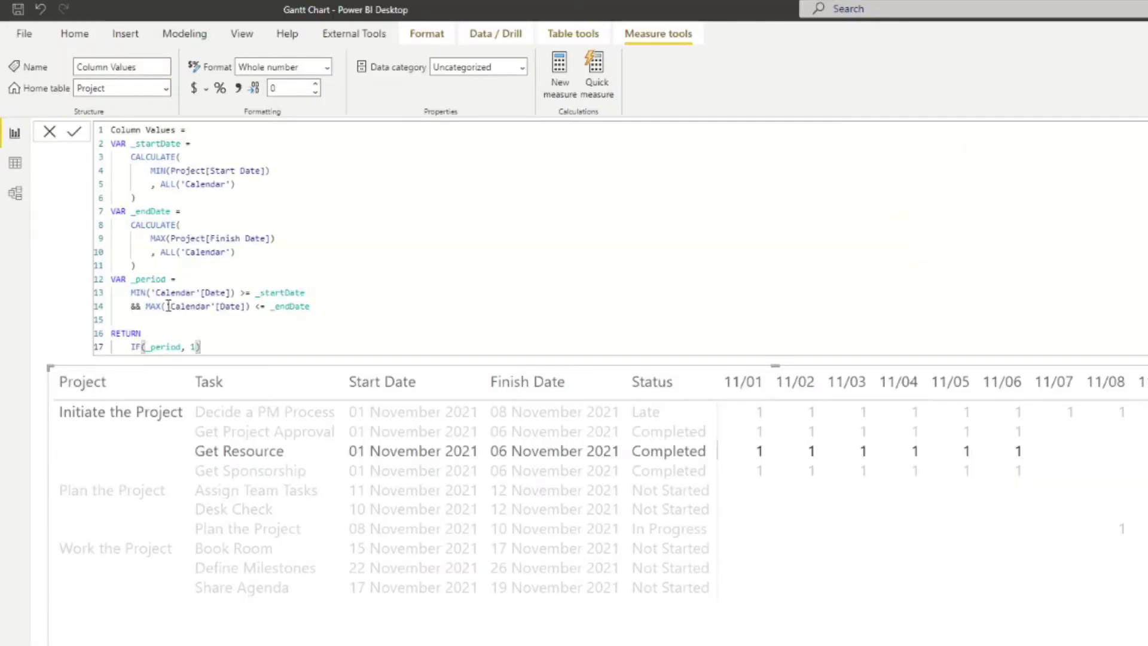
click(190, 265)
key(Return)
key(BackSpace)
text(VAR)
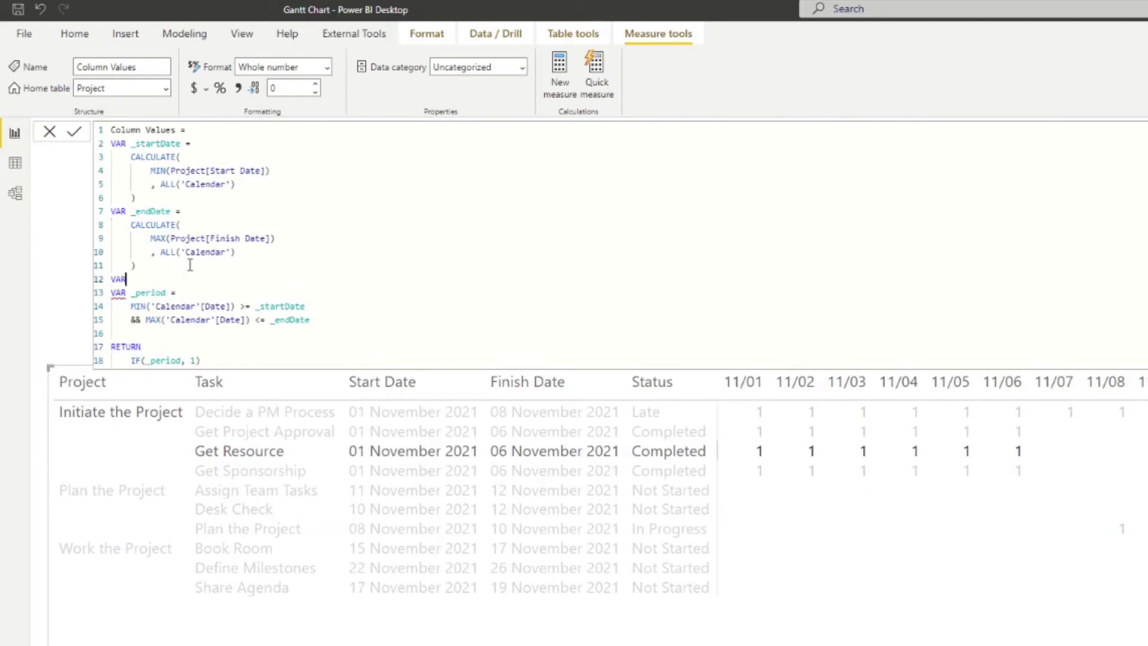
text( _status =)
key(Return)
key(Tab)
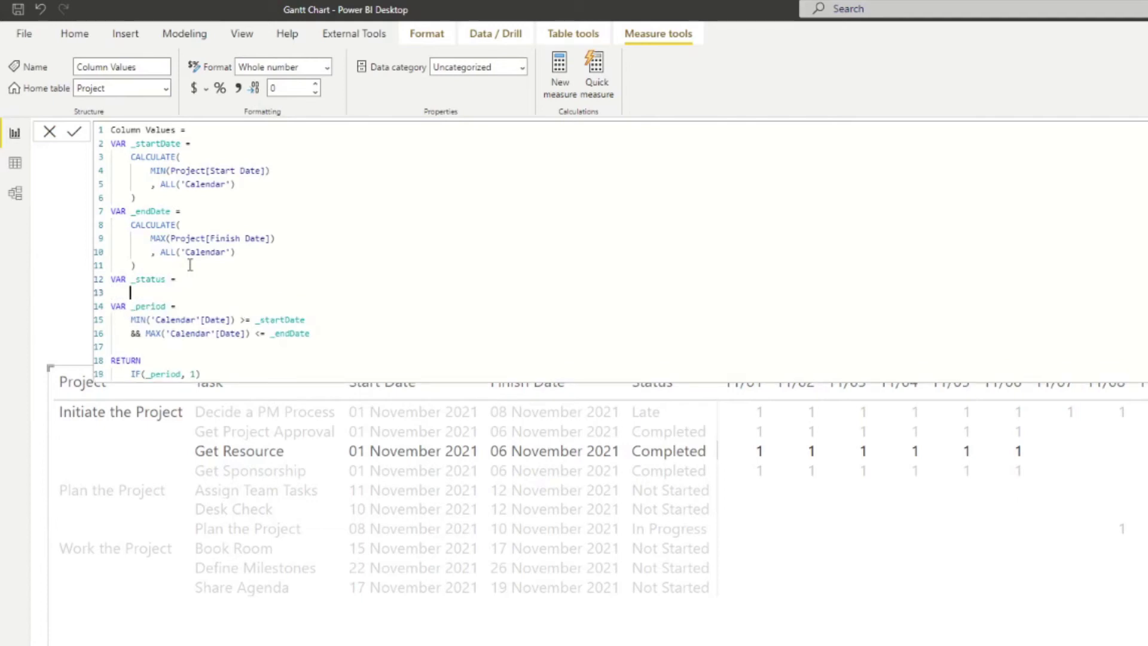
- Define _status as CALCULATE(MAX(Project[Status]), ALL('Calendar'))
text(CALCULATE()
key(shift+Return)
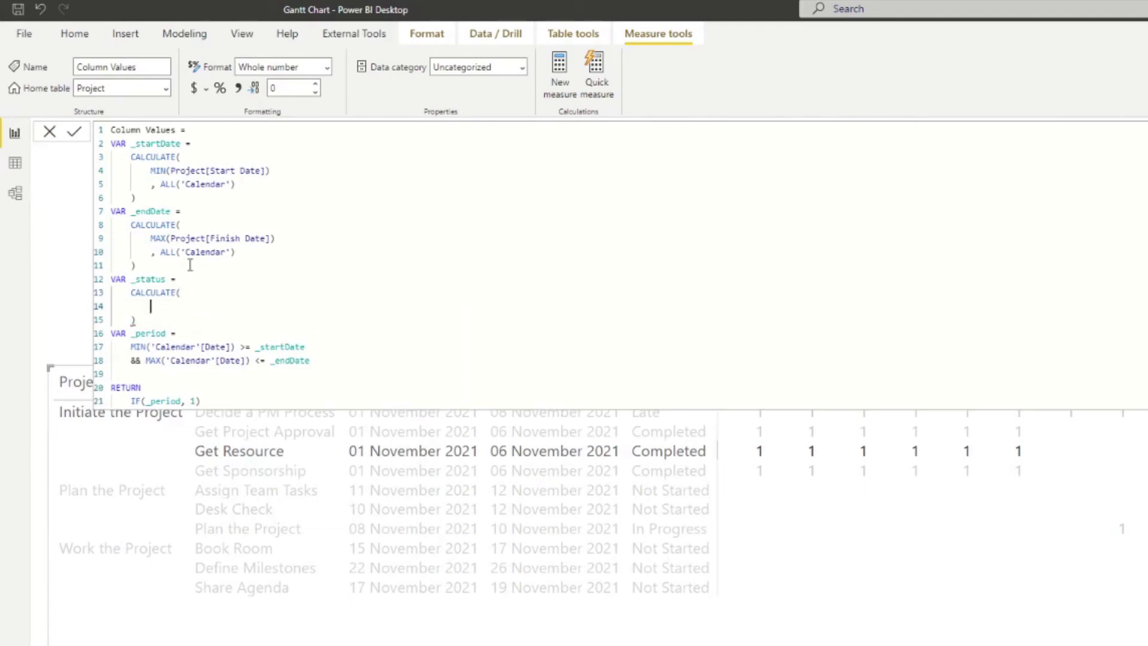
key(Tab)
text(MAX(status)
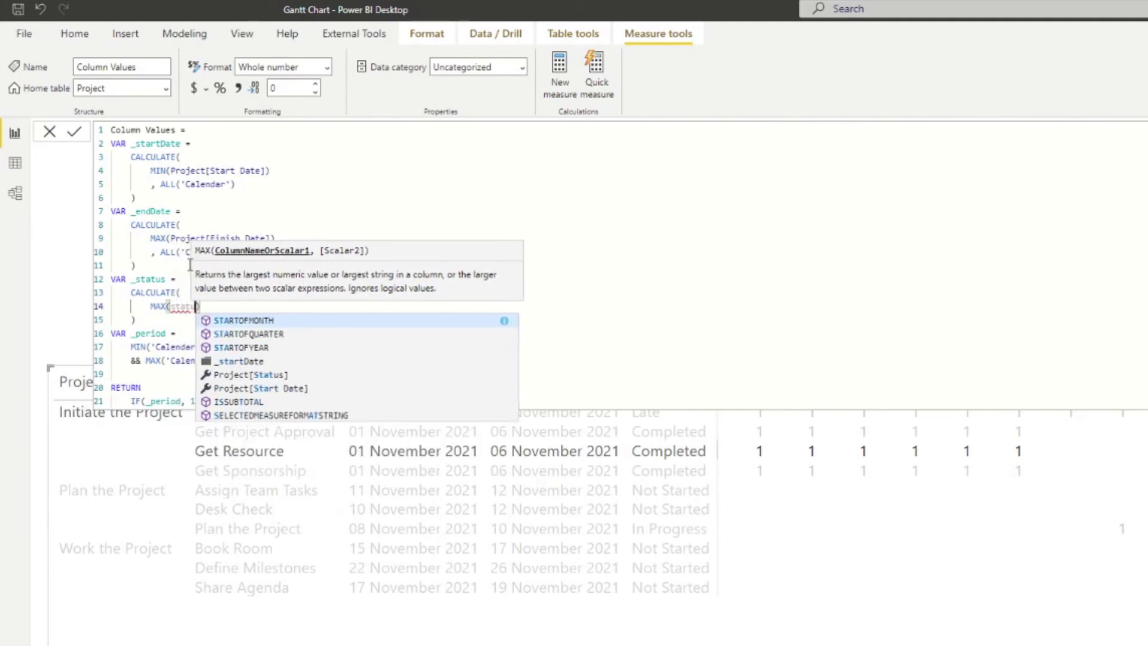
key(Tab)
text())
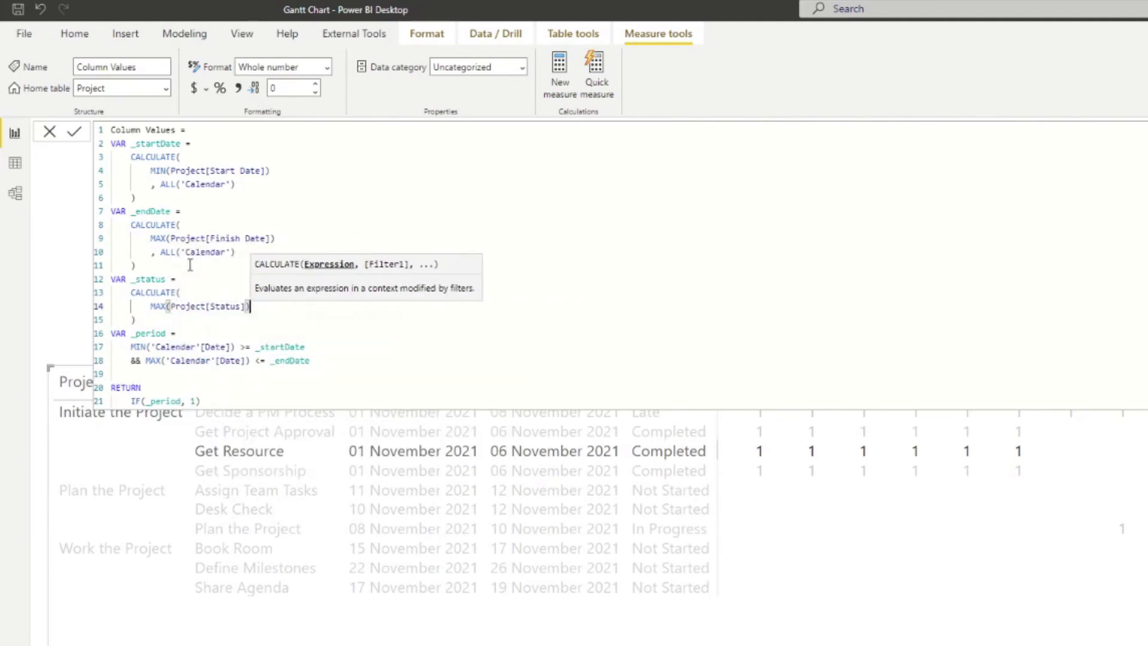
key(Return)
text(,)
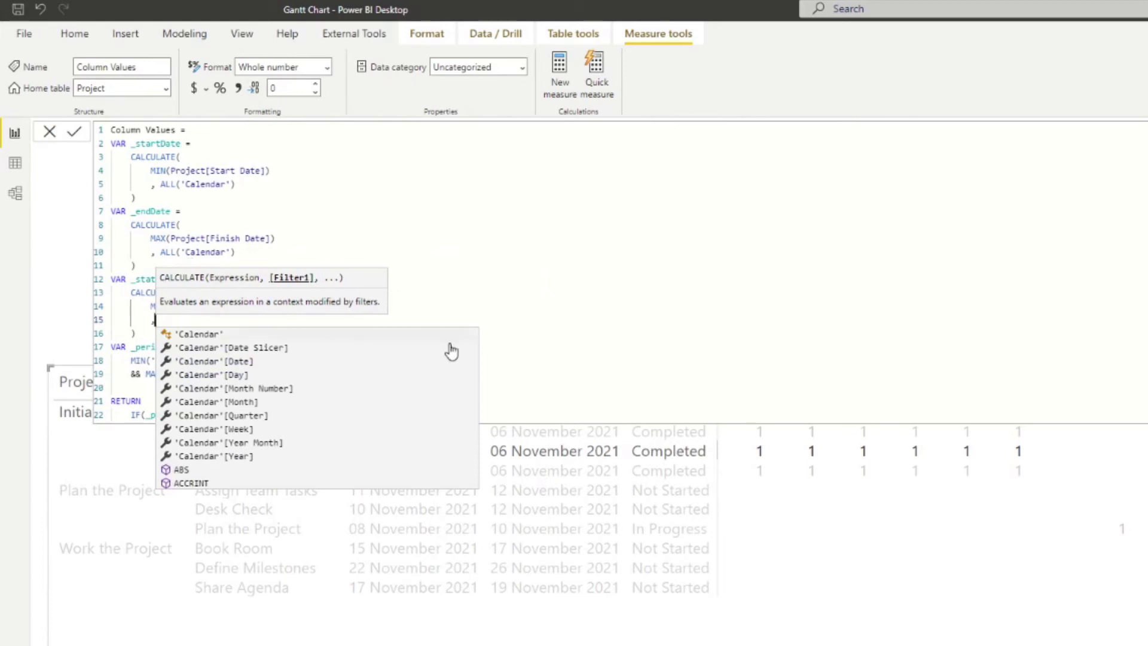
text(ALL()
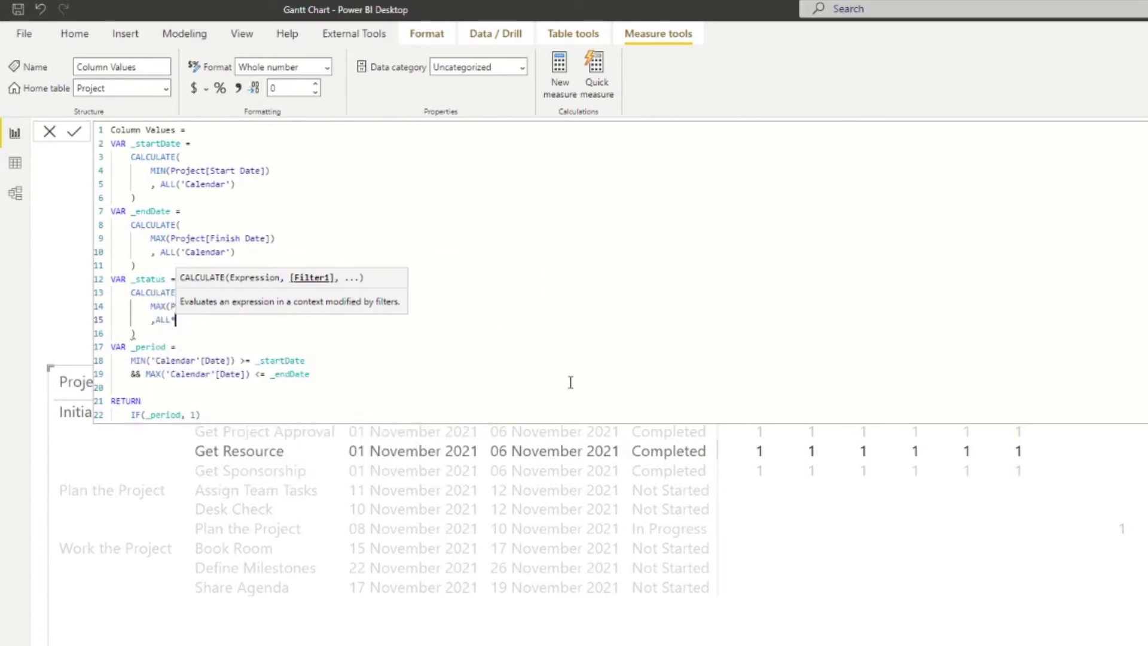
text(Calen)
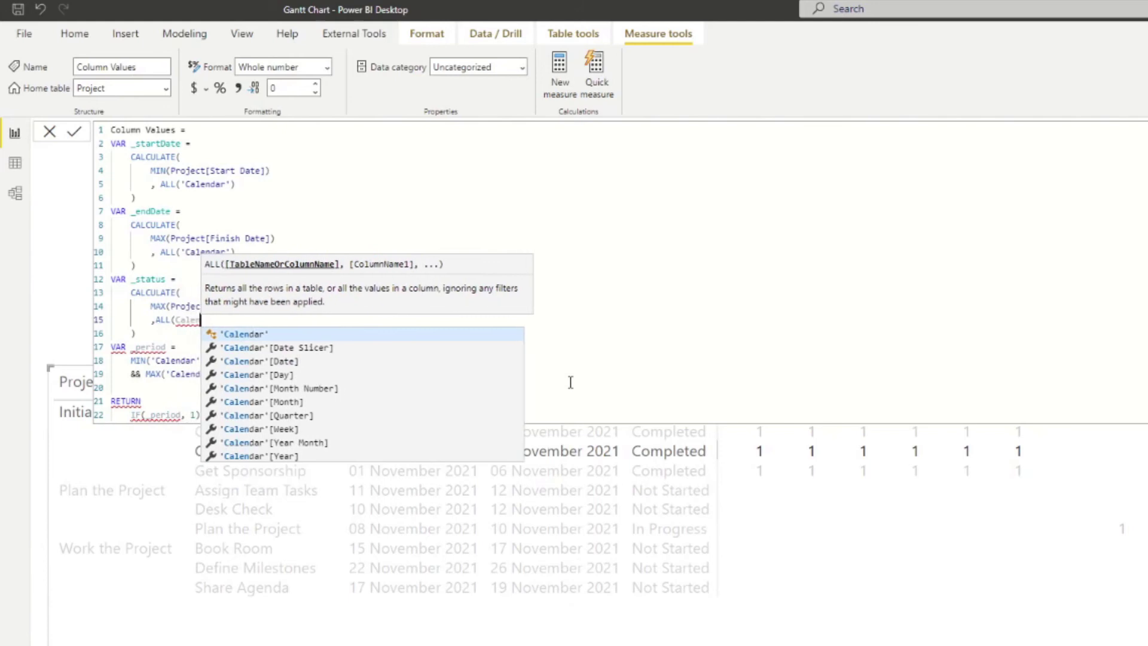
key(BackSpace)
key(BackSpace)
key(BackSpace)
key(BackSpace)
key(BackSpace)
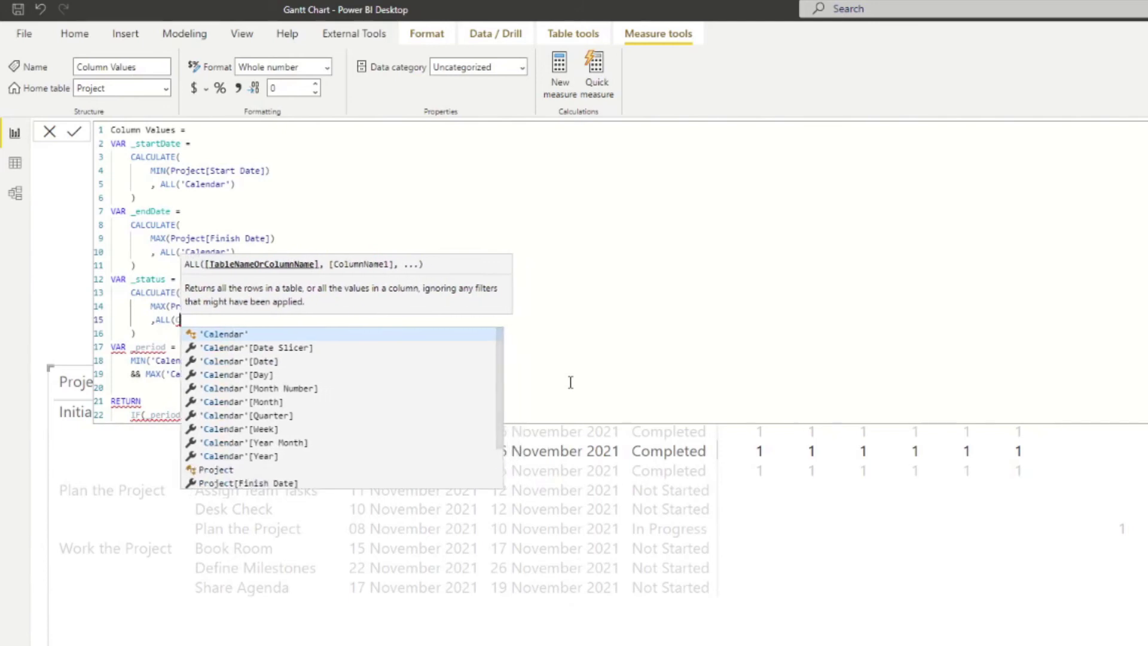
key(Up)
text('Calendar'))
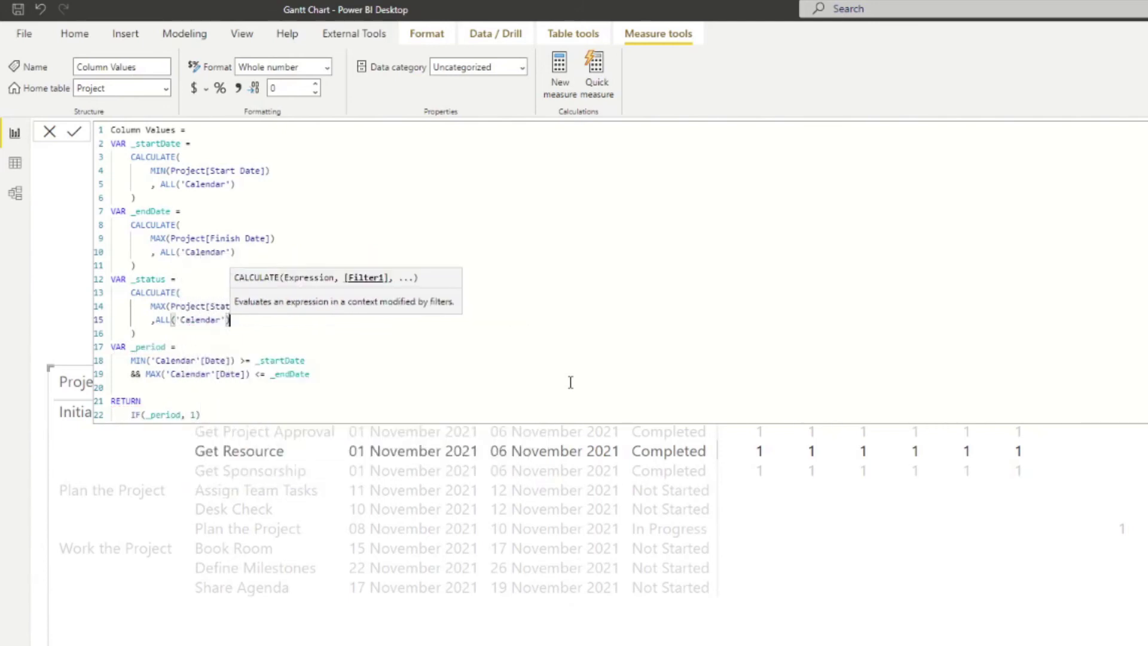
- Select the old IF return expression on the RETURN line for replacement
click(182, 361)
click(213, 398)
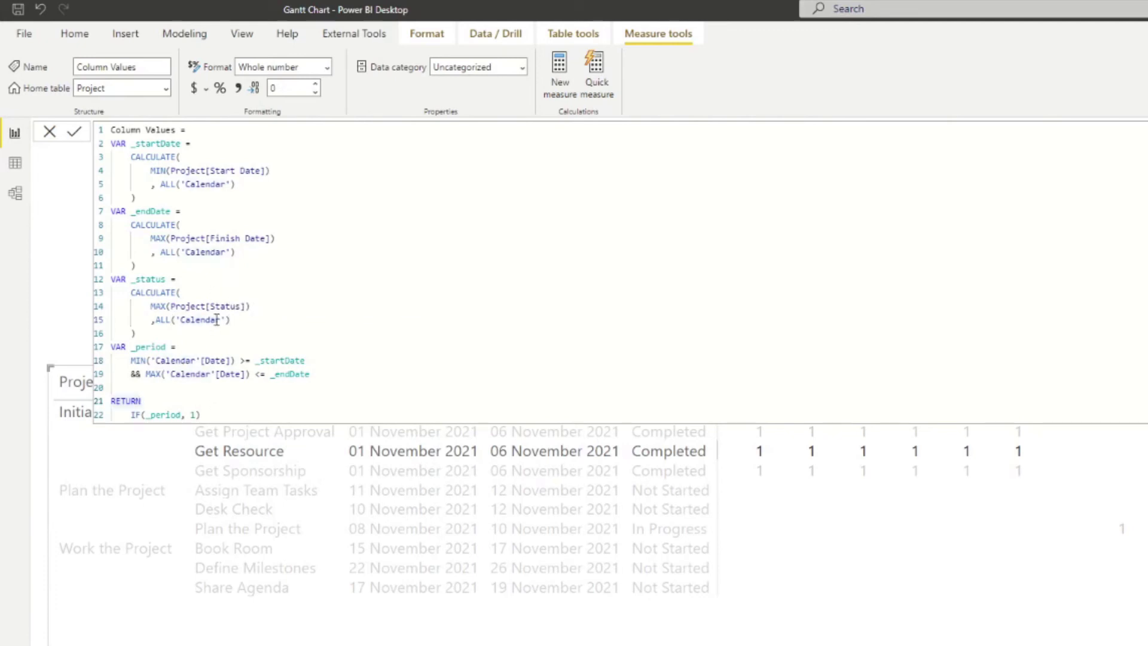
click(210, 414)
key(ctrl+shift+Left)
key(ctrl+shift+Left)
key(ctrl+shift+Left)
key(ctrl+shift+Left)
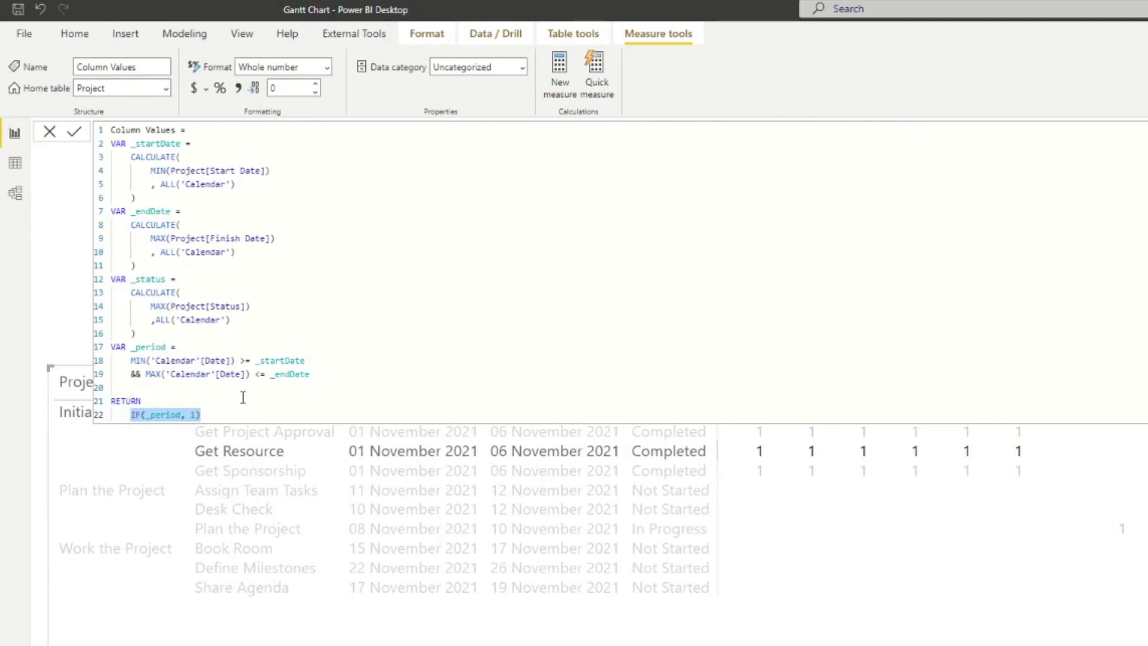
- Replace the return with SWITCH(TRUE(), _period && _status = "Completed", 1)
text(sw)
key(Tab)
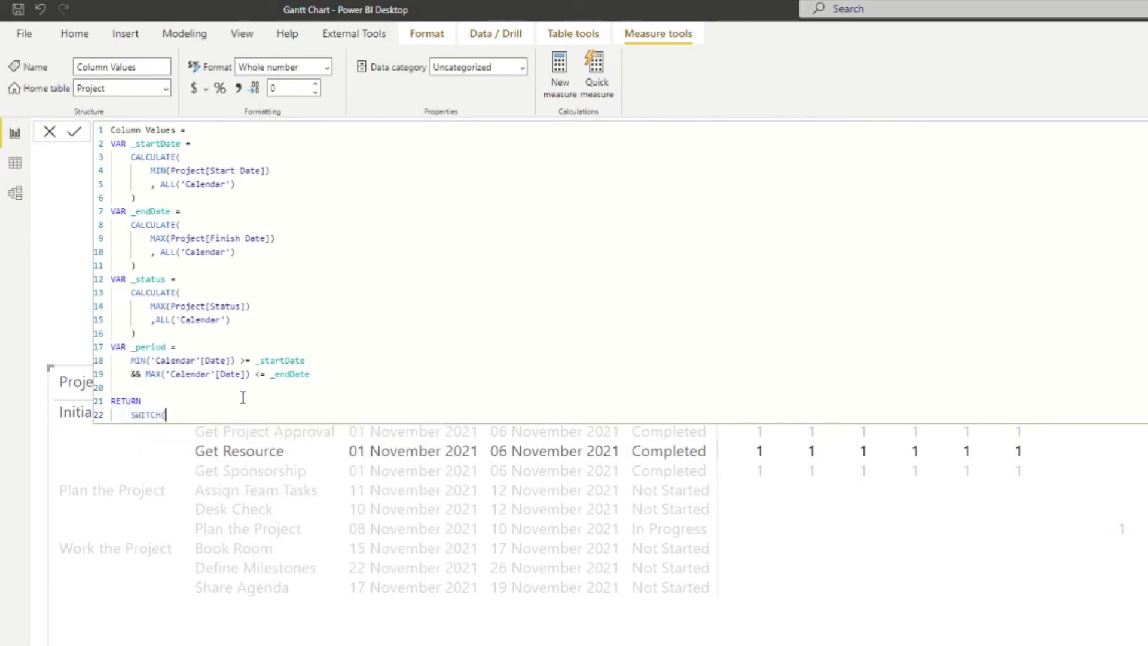
key(Return)
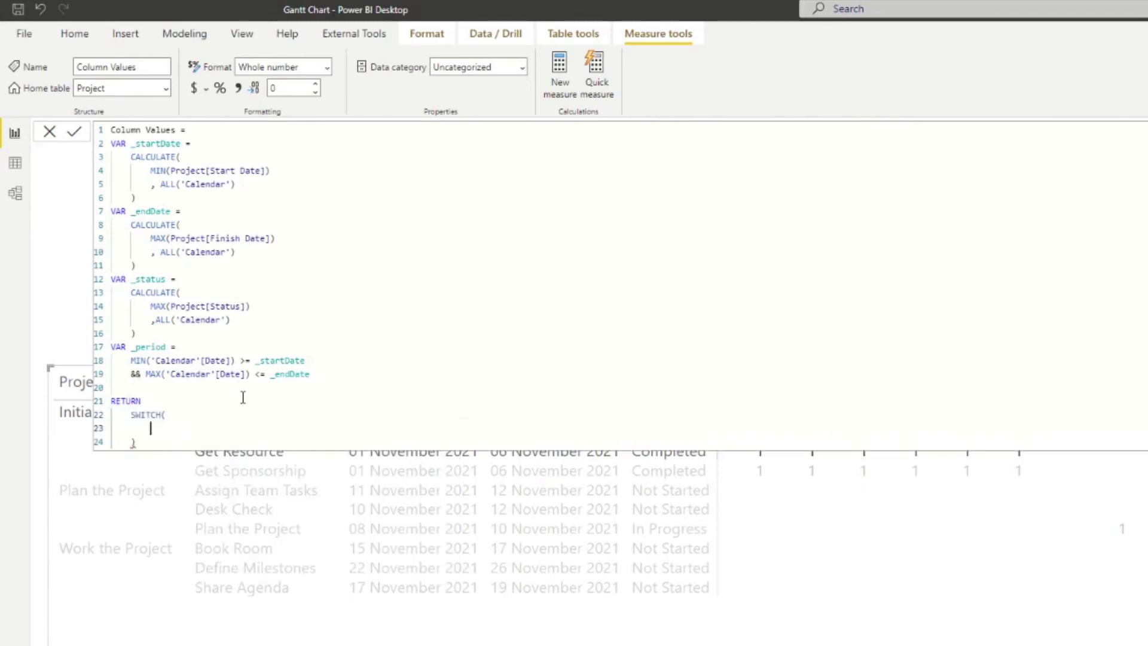
text(TRU)
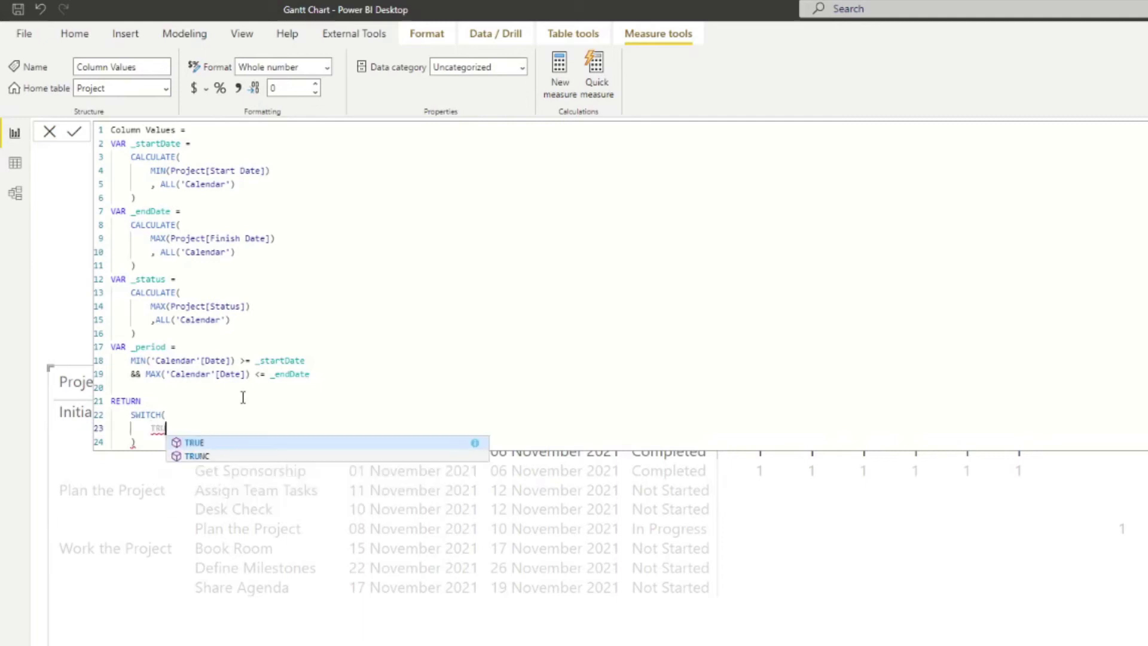
text(E())
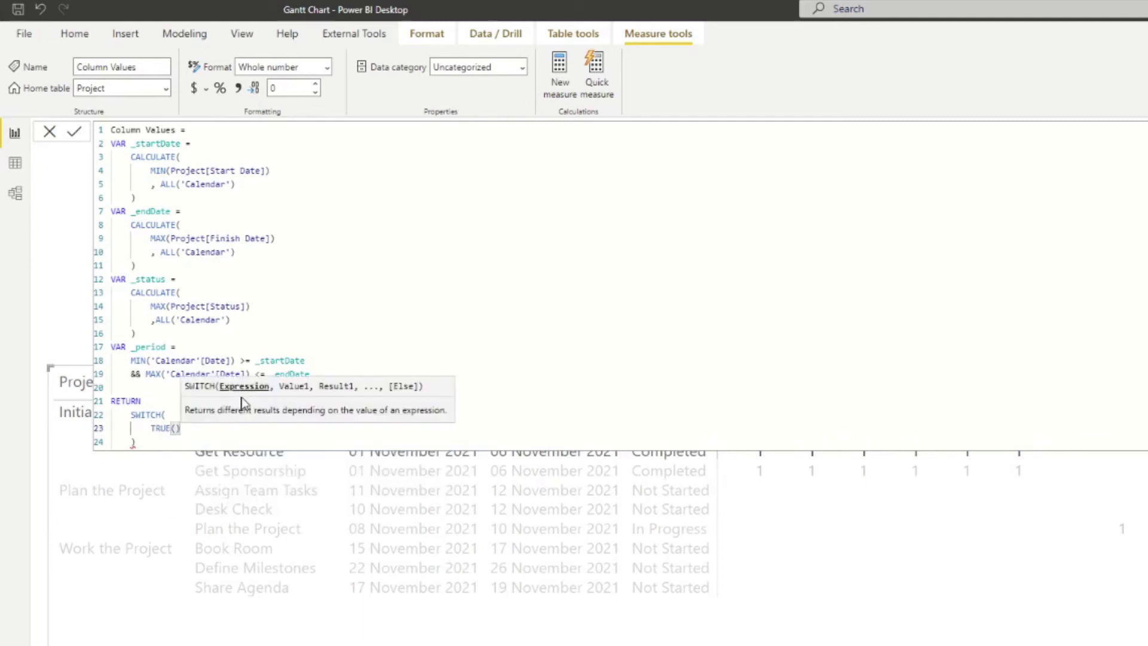
key(Return)
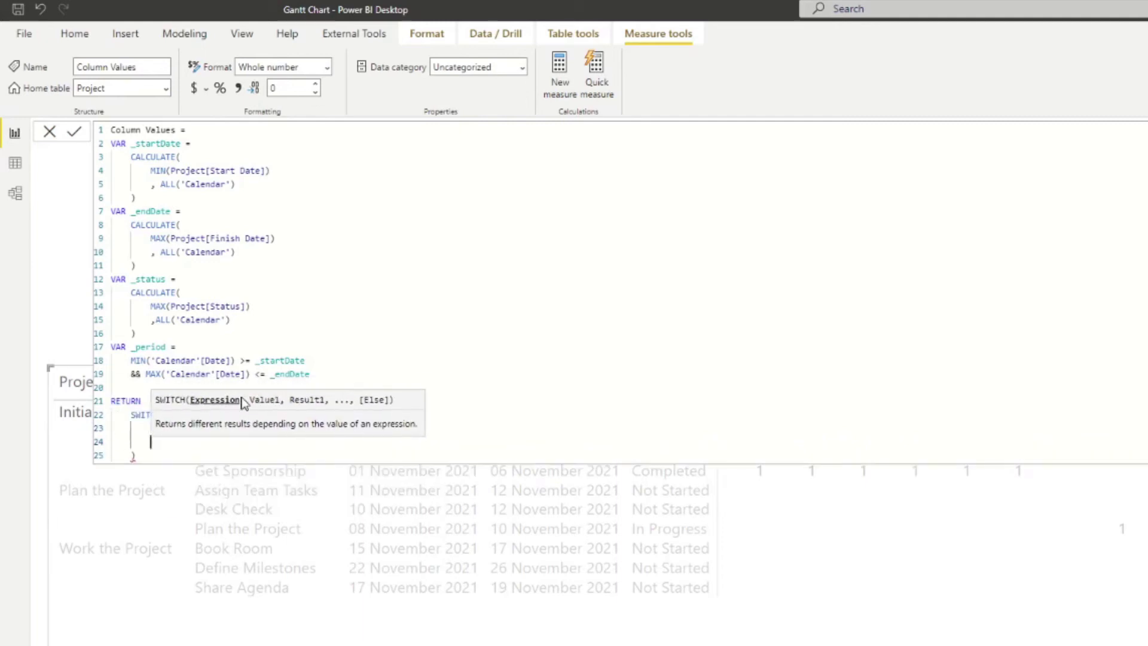
text(,)
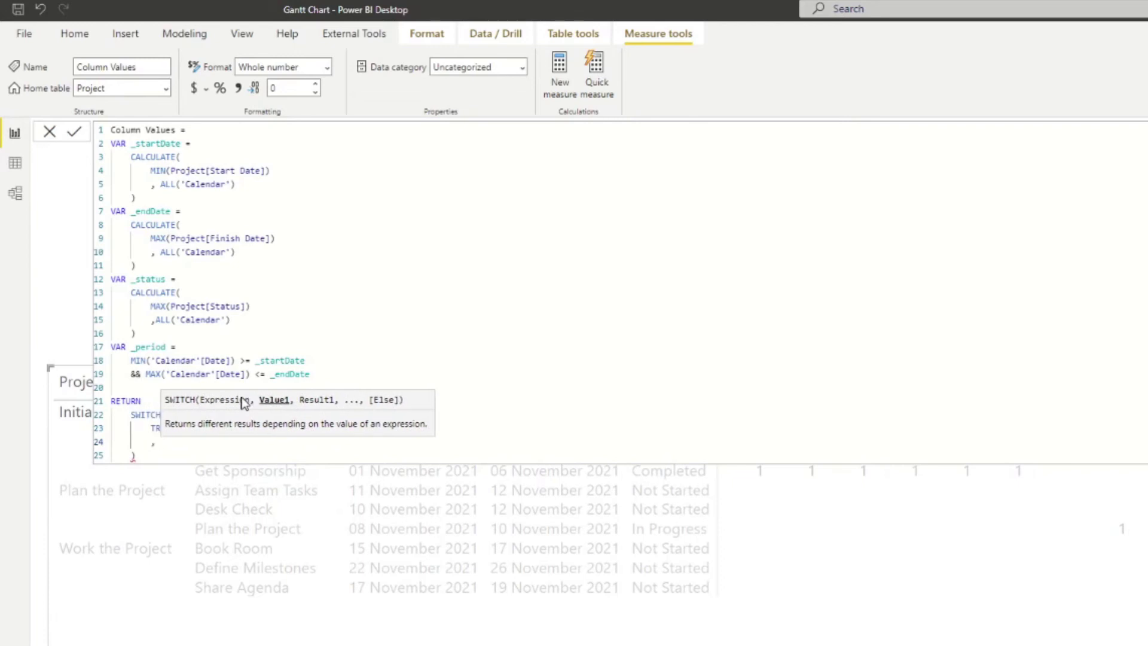
text(_p)
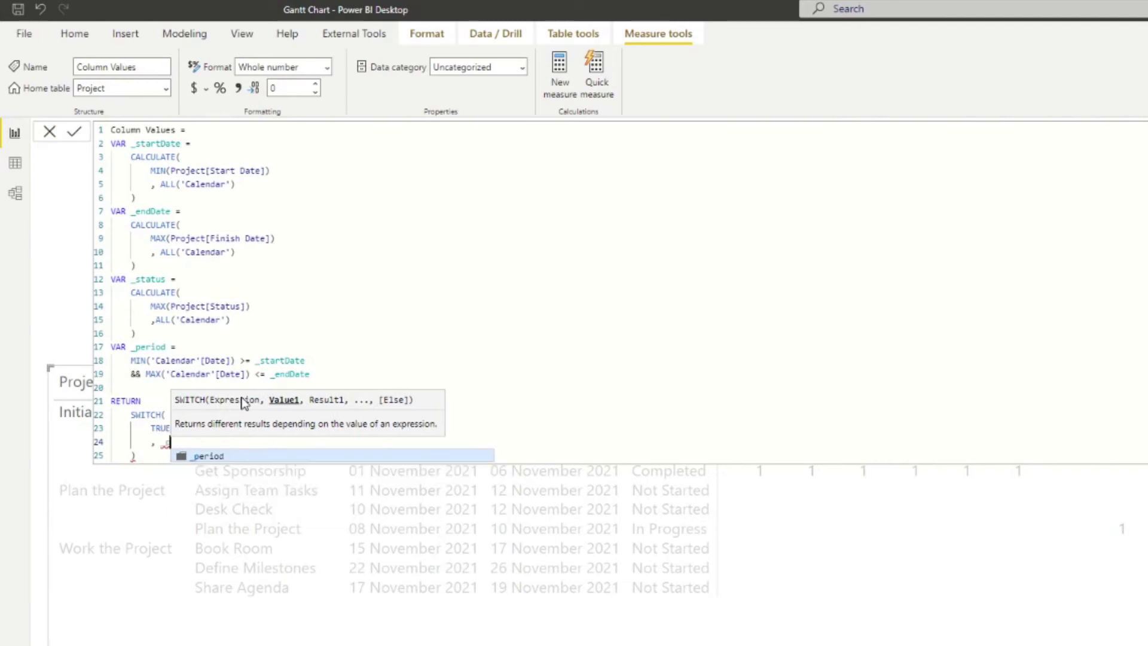
text(eriod)
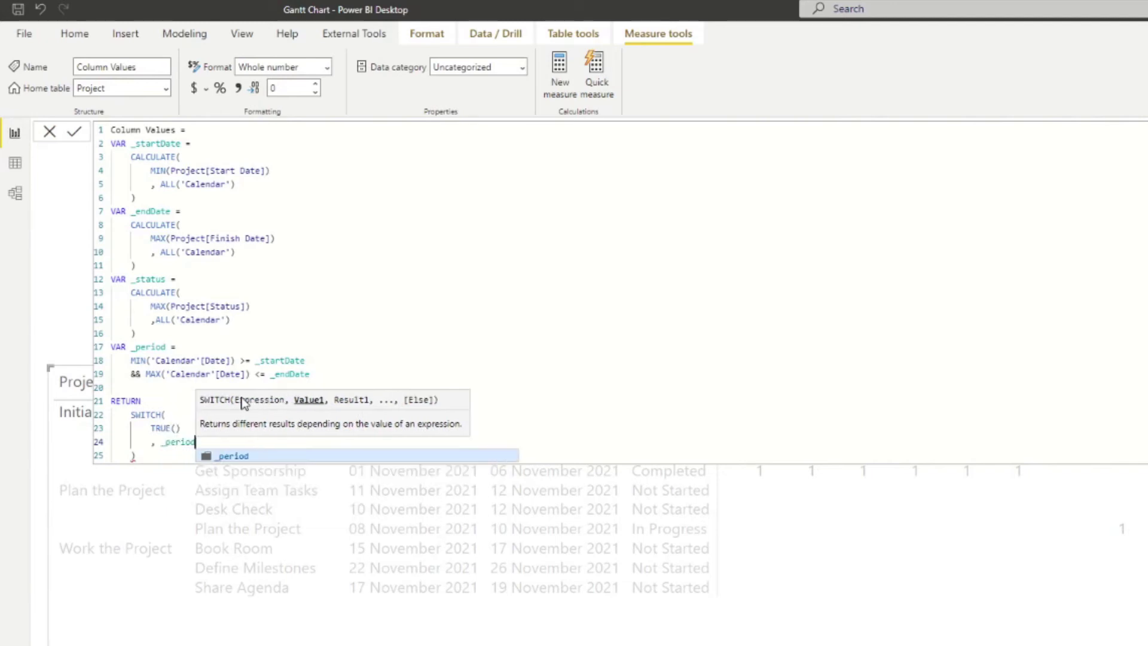
text( && _sta)
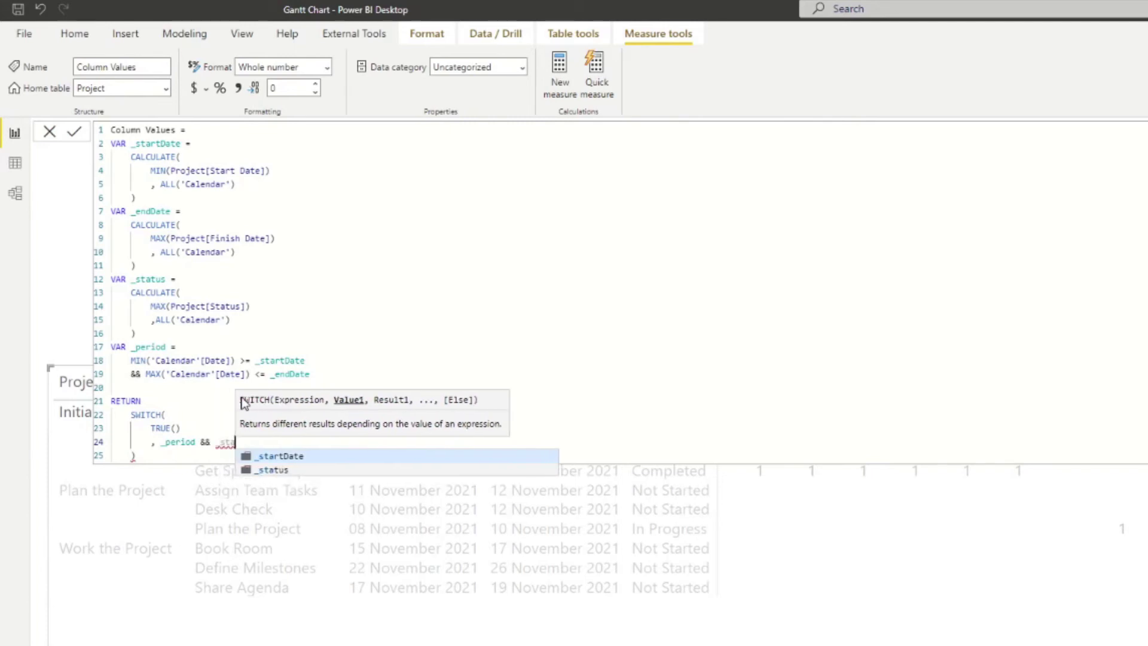
key(Down)
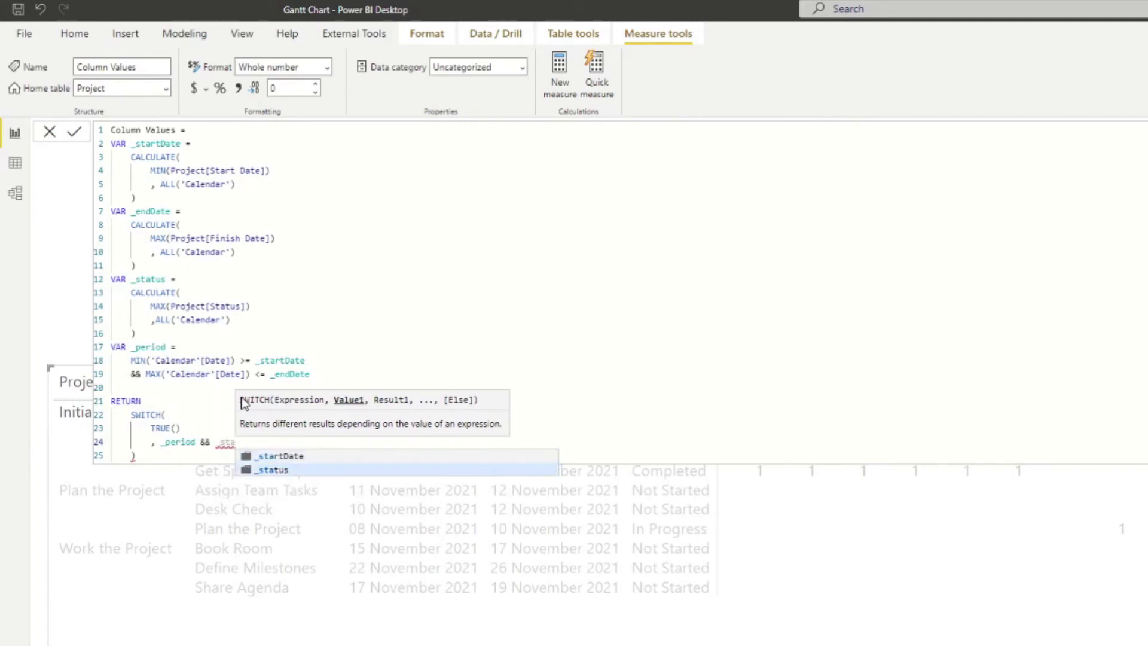
key(Tab)
text(= "Co)
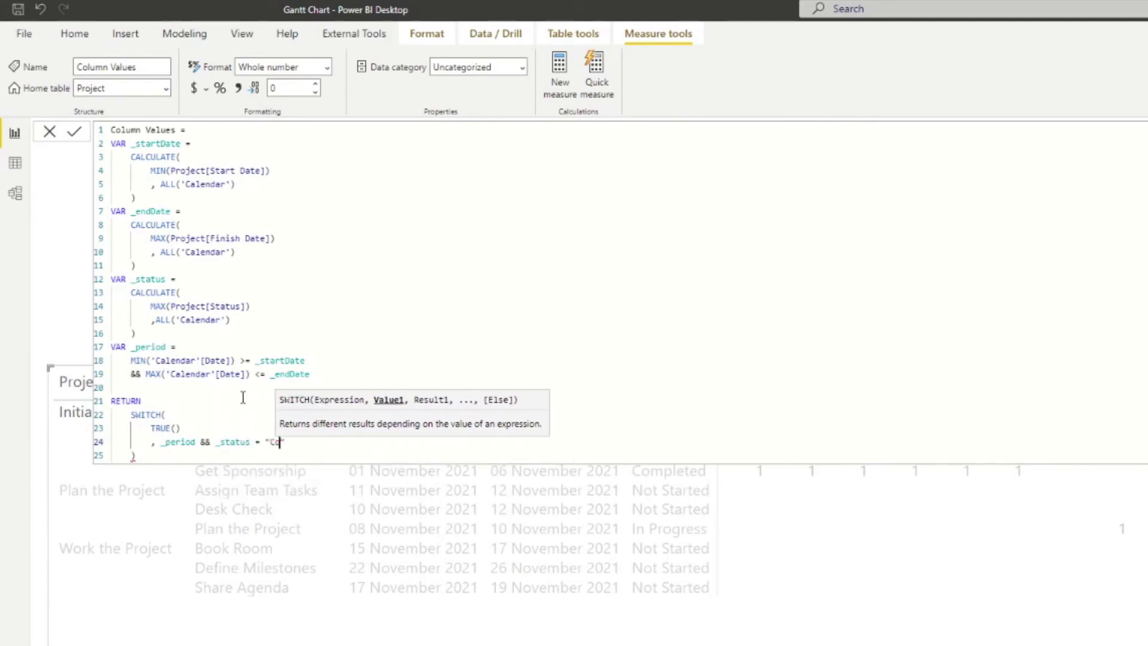
text(mpleted", 1)
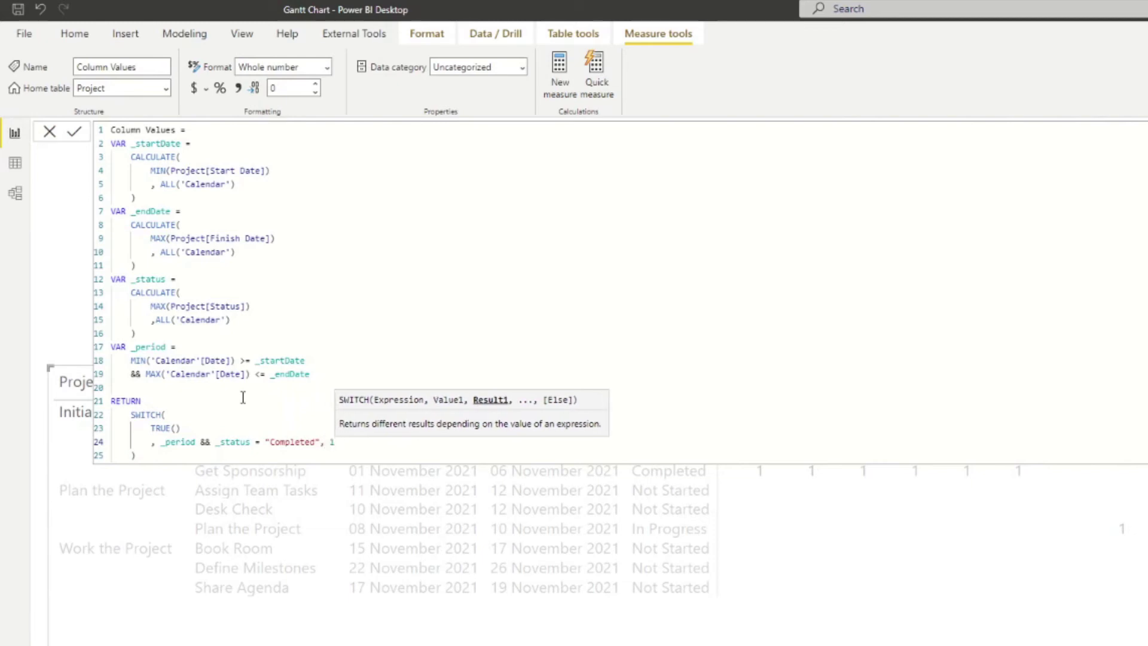
key(shift+Return)
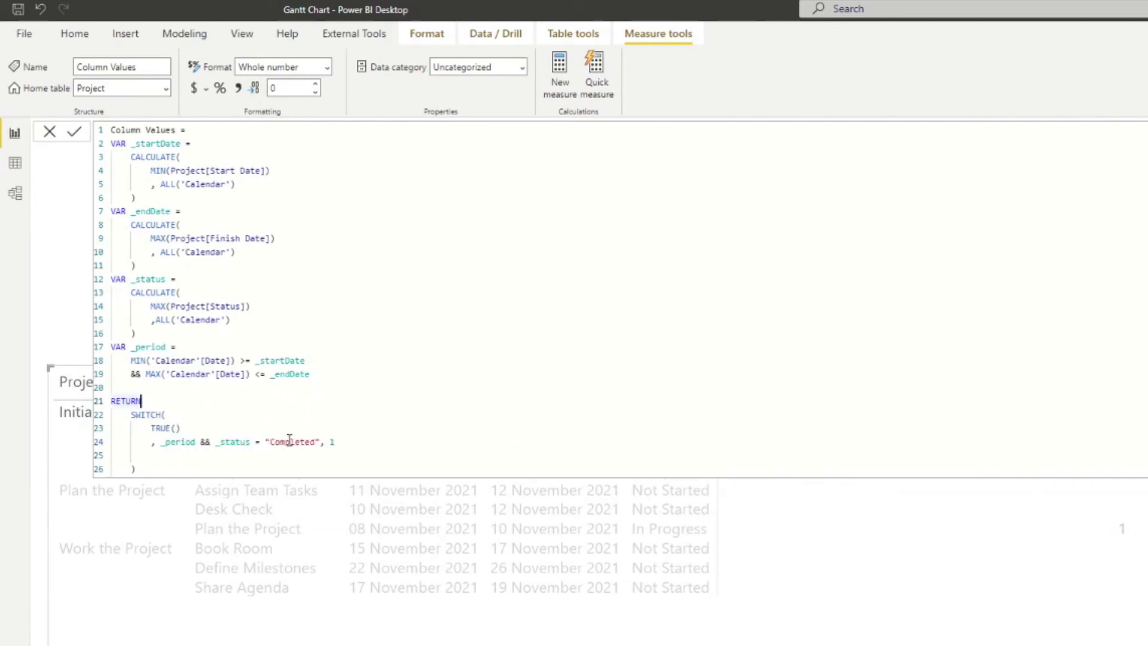
- Duplicate the Completed condition line into a Late case
click(349, 441)
mouse_move(350, 441)
mouse_down()
mouse_move(223, 440)
mouse_move(349, 442)
mouse_up()
drag(218, 443, 321, 439)
double_click(332, 442)
click(332, 442)
drag(346, 441, 156, 446)
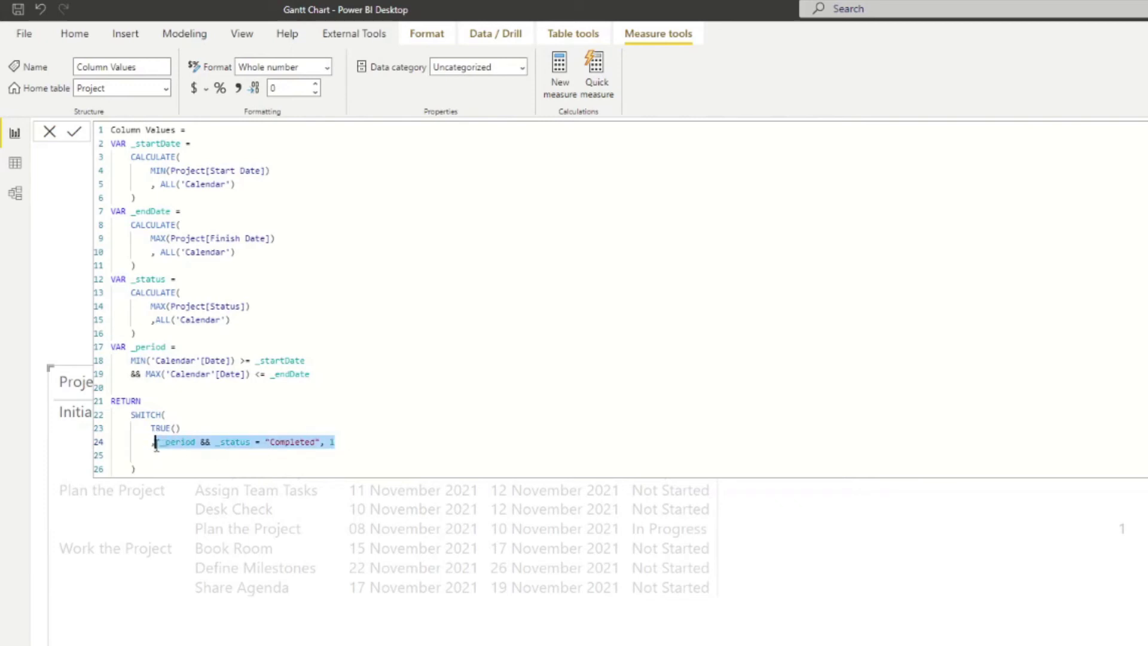
key(ctrl+c)
click(182, 456)
key(ctrl+v)
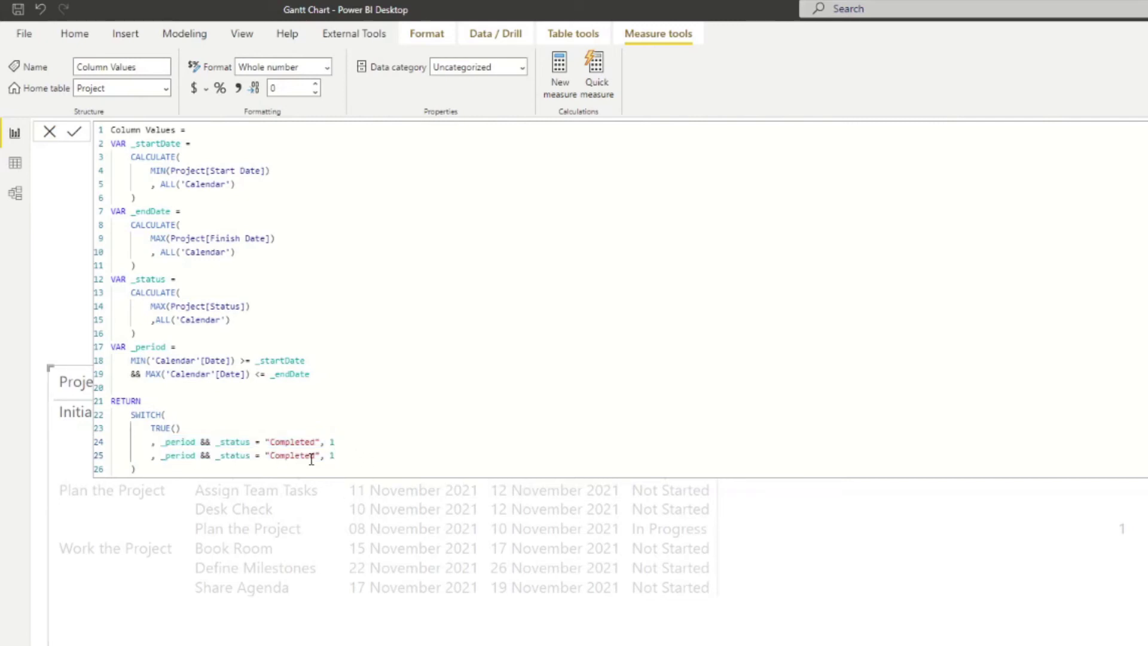
double_click(304, 457)
text(Late)
- Paste two more copies of the condition as In Progress and Not Started cases
key(shift+Return)
key(ctrl+v)
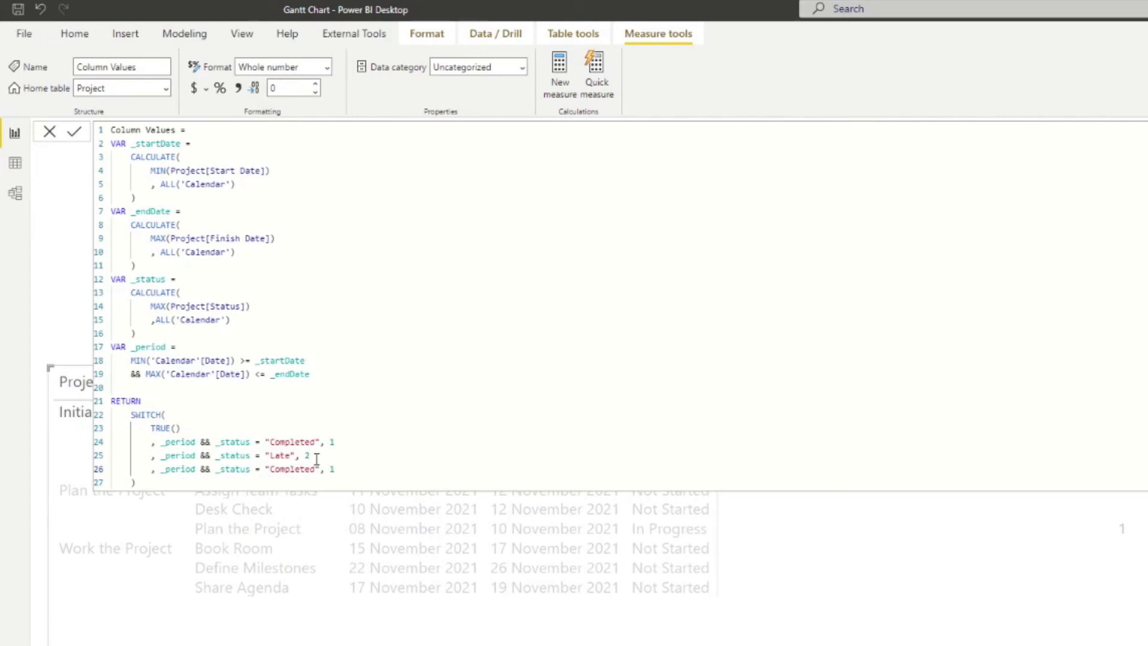
double_click(302, 468)
text(In Progress)
key(shift+Return)
key(ctrl+v)
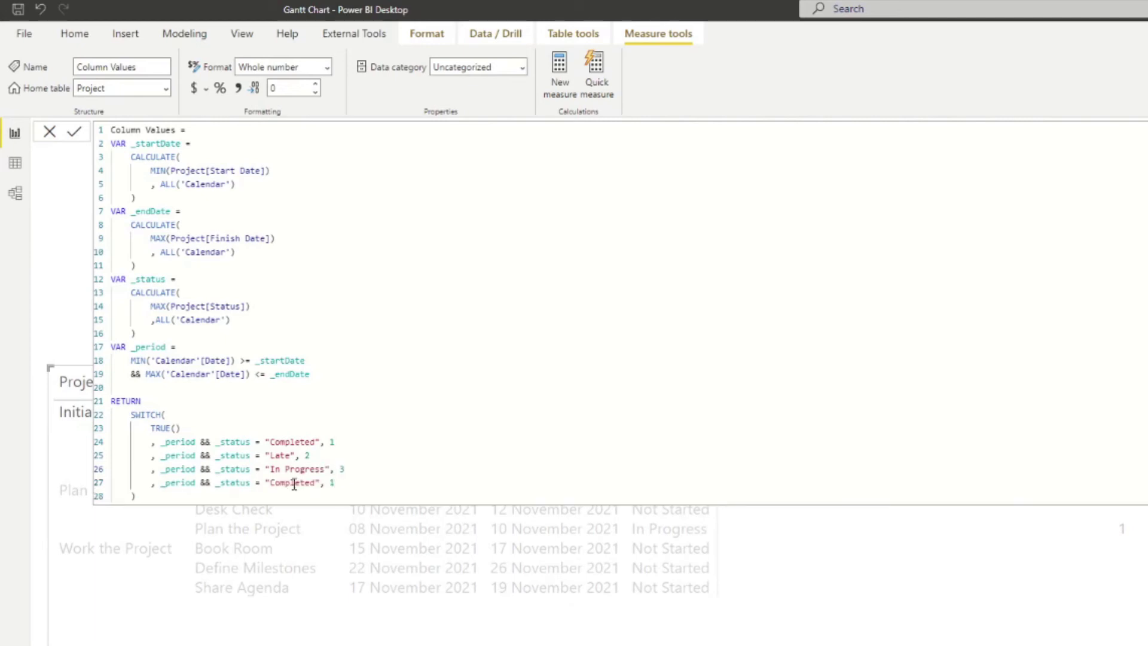
double_click(294, 483)
text(Not Started)
key(Down)
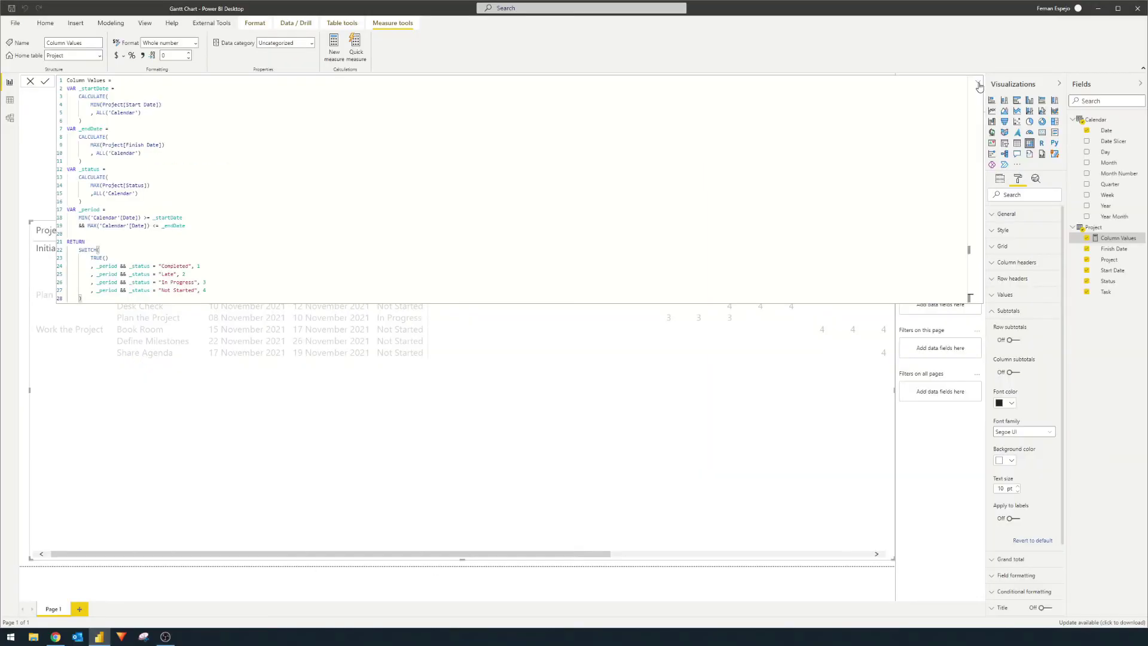
- Commit the measure and test cross-highlighting on the Initiate the Project and In Progress rows
click(1147, 133)
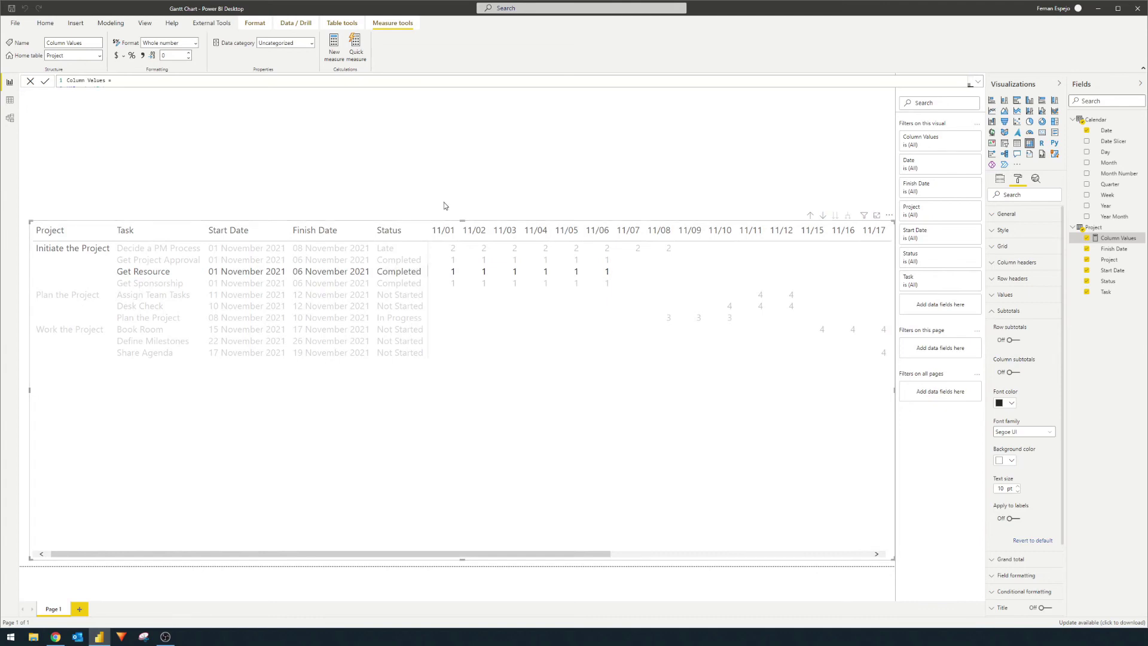
click(102, 253)
click(505, 172)
click(99, 253)
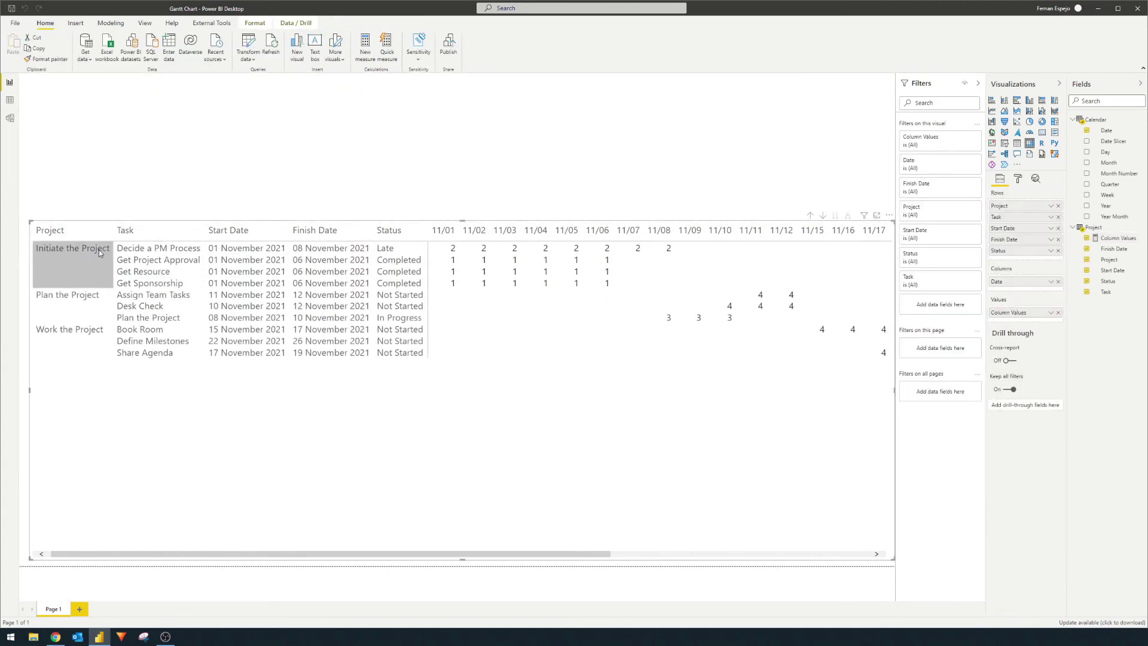
click(459, 141)
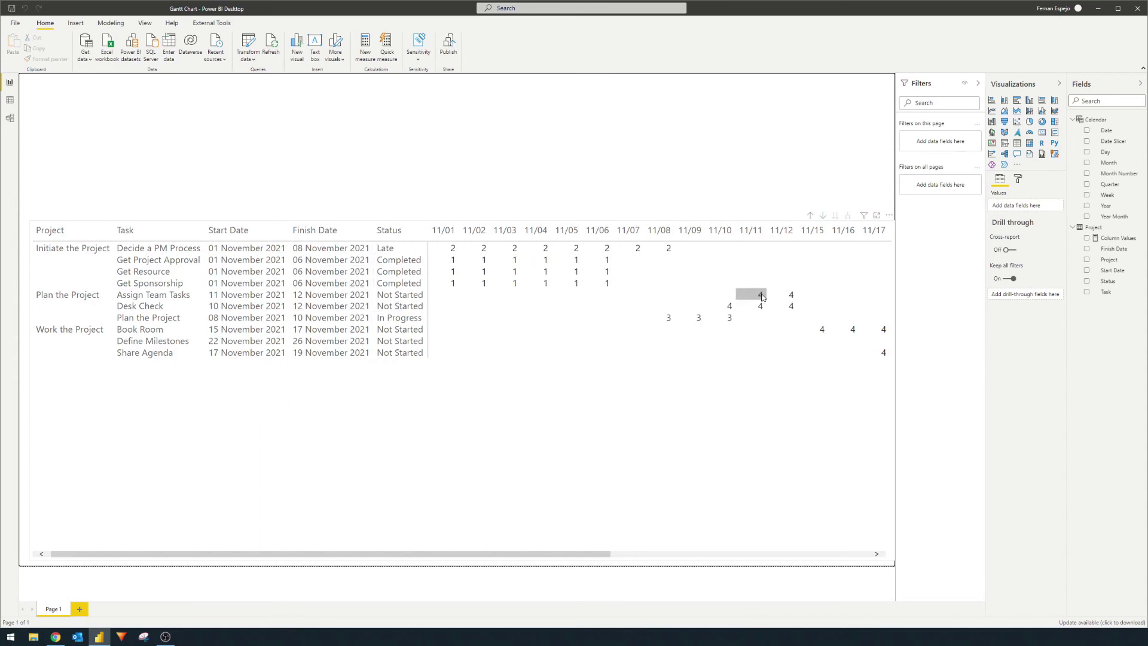
click(412, 317)
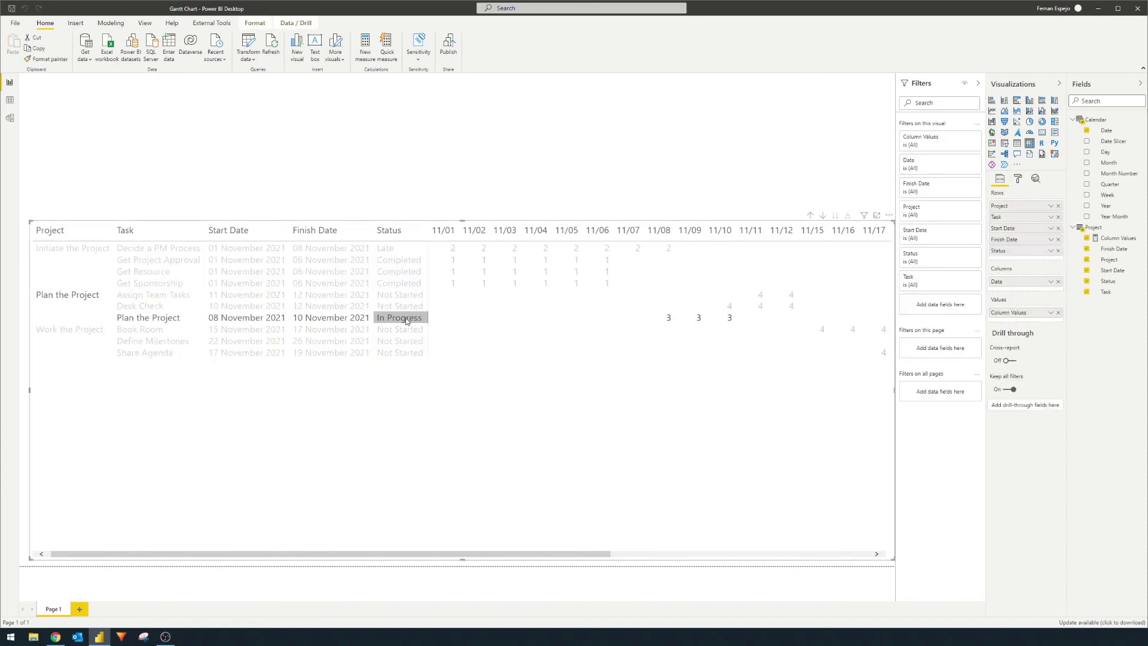
click(417, 320)
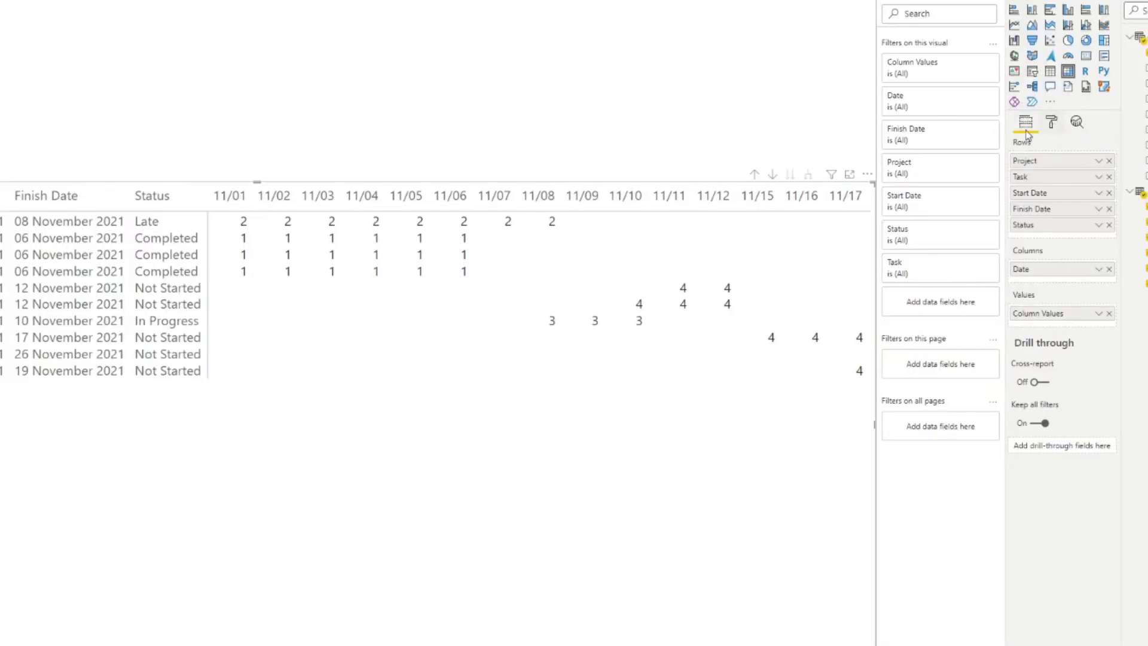
- Turn on Column Values background colour and set its advanced controls to Format by Rules
click(1052, 122)
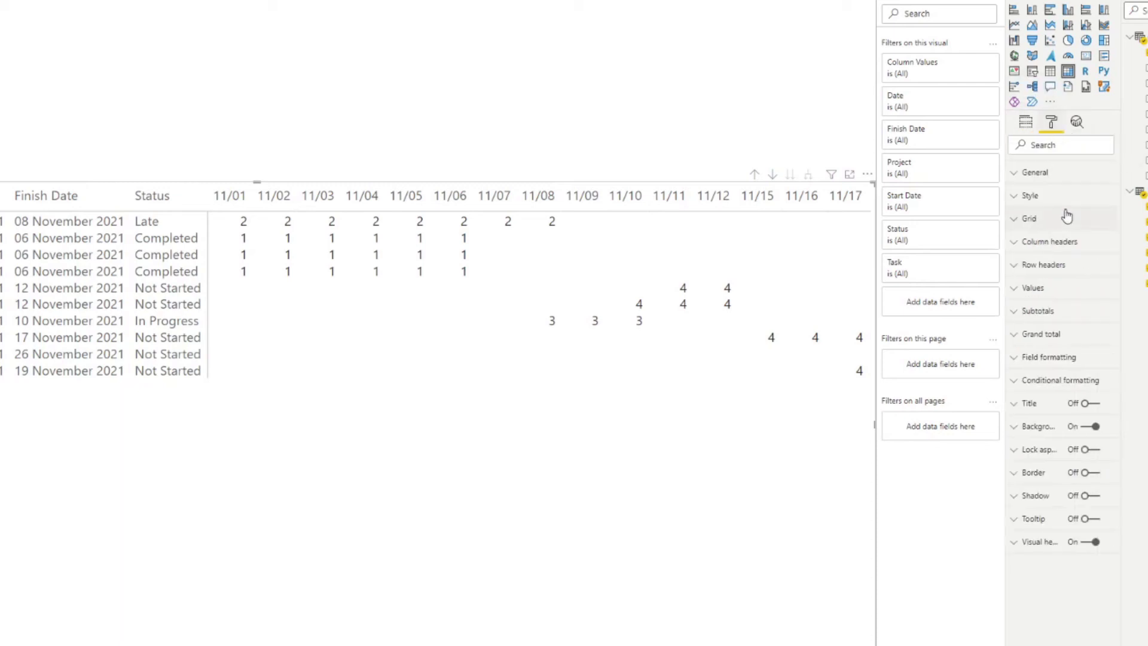
click(1051, 383)
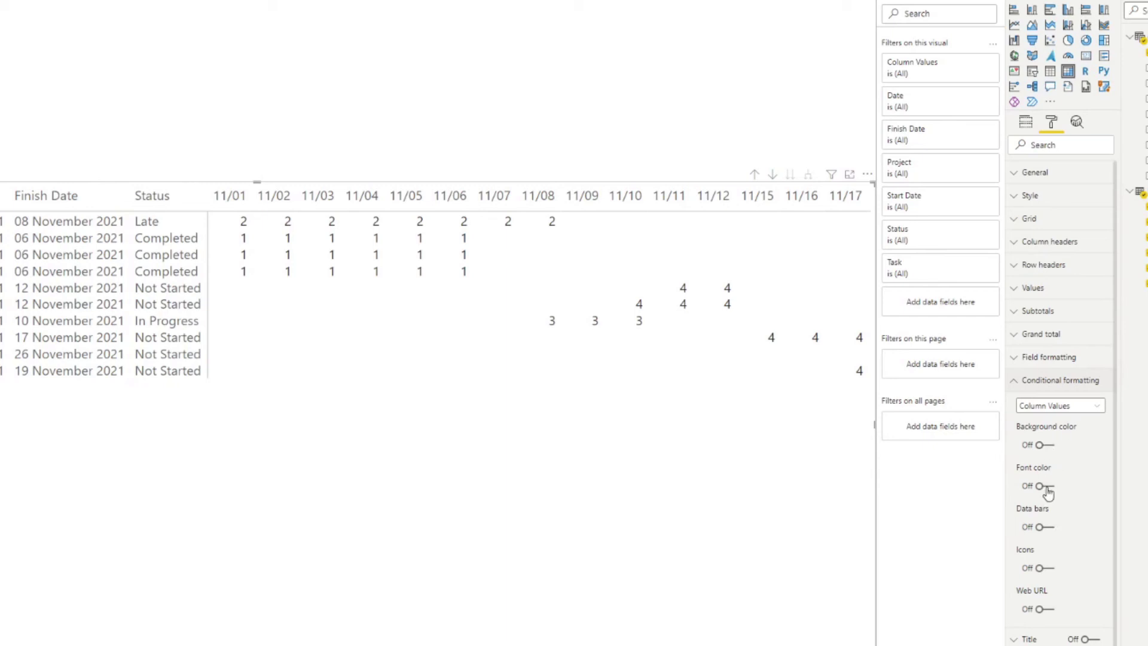
click(1044, 445)
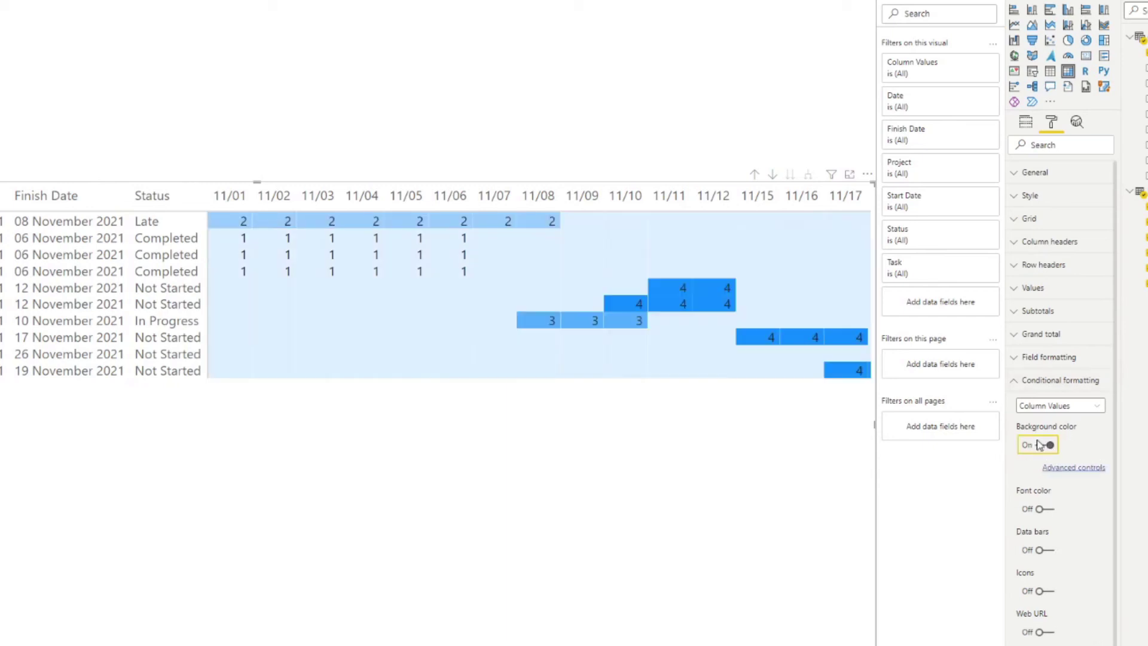
click(1076, 469)
click(1074, 468)
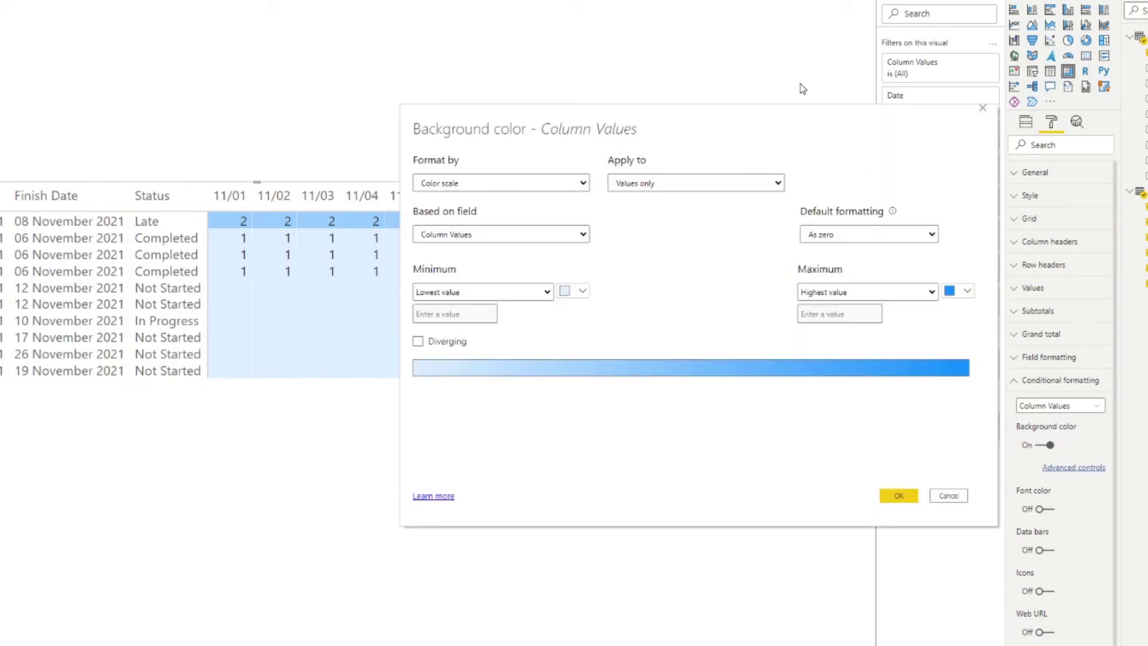
click(553, 184)
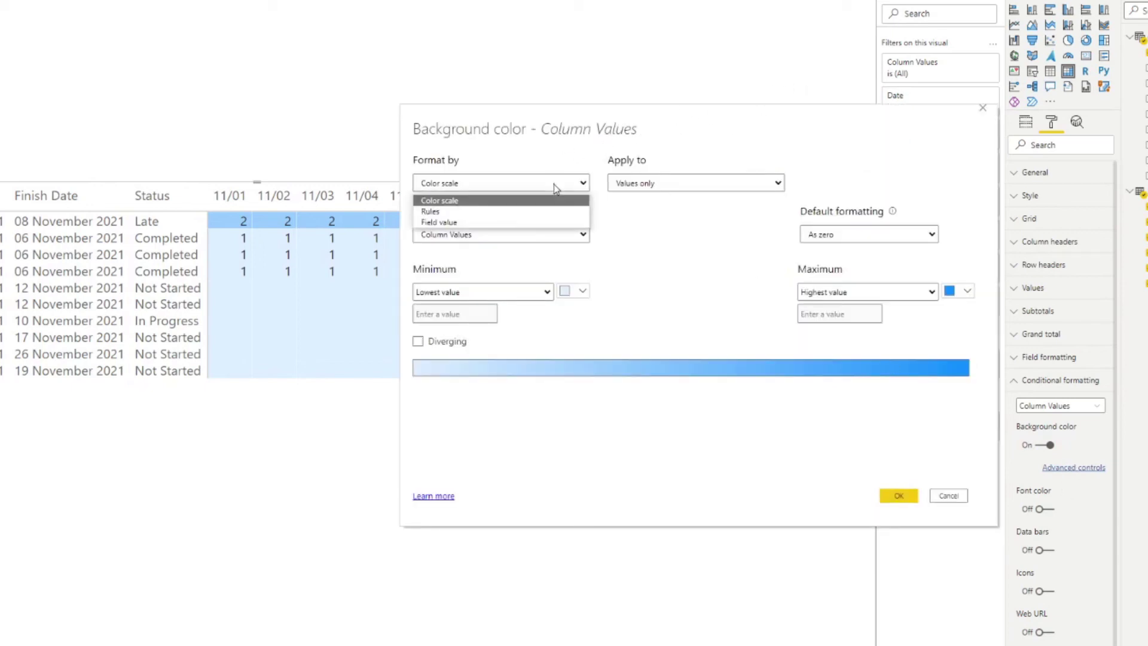
click(530, 216)
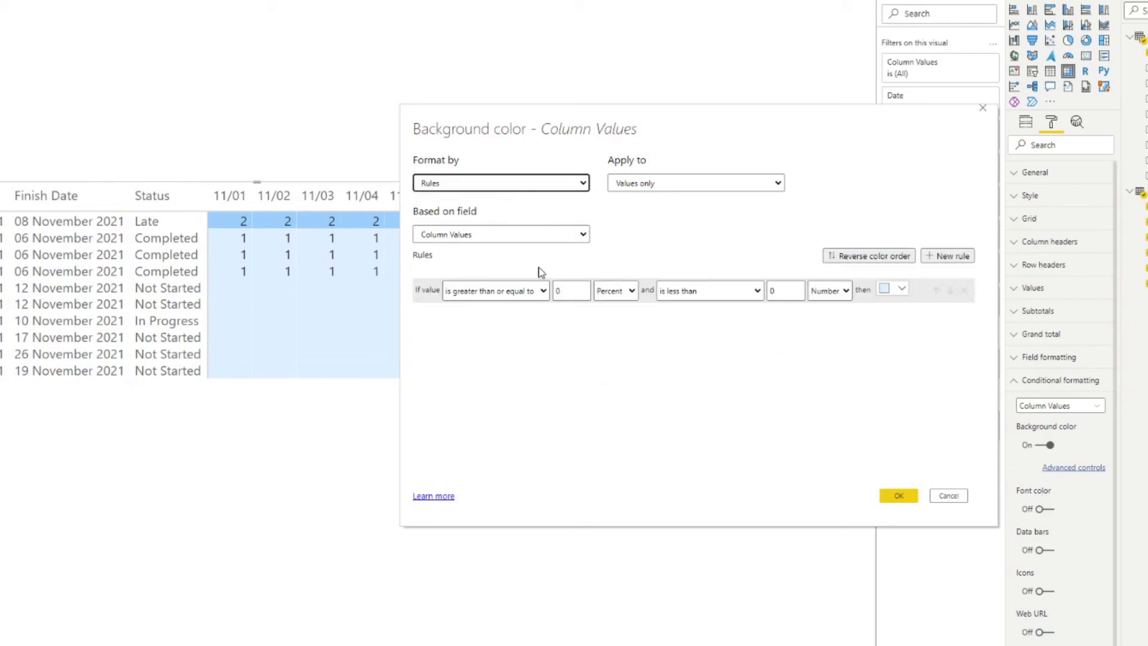
- Create four colour rules, each using the 'is' comparison
click(951, 256)
click(952, 256)
click(952, 256)
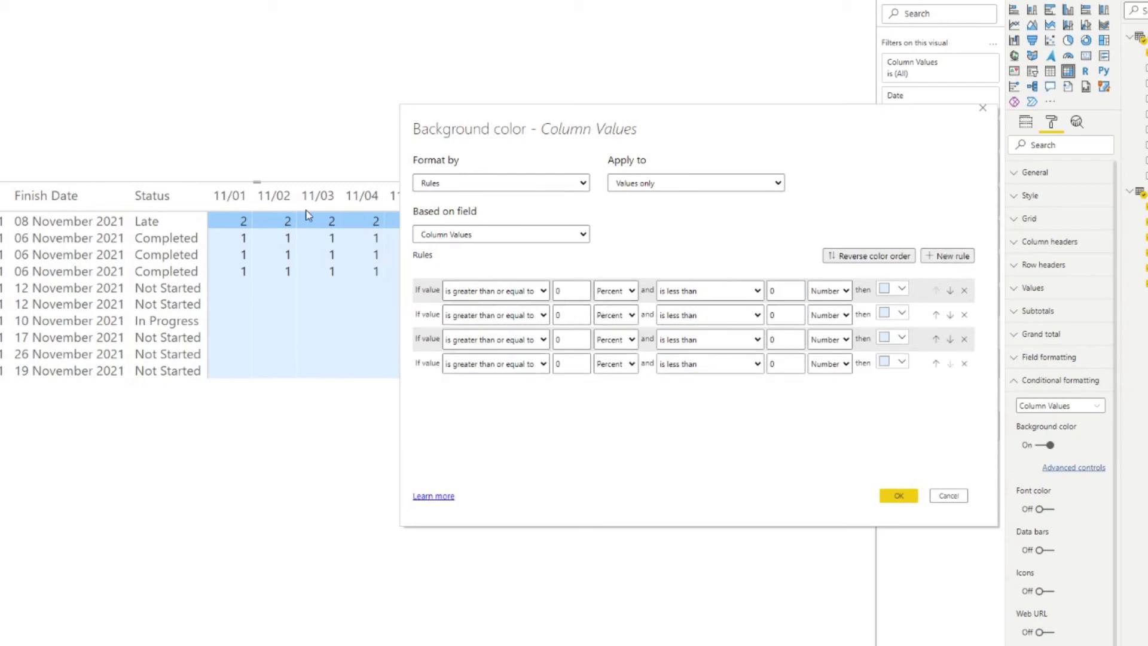
click(478, 290)
click(472, 331)
click(500, 317)
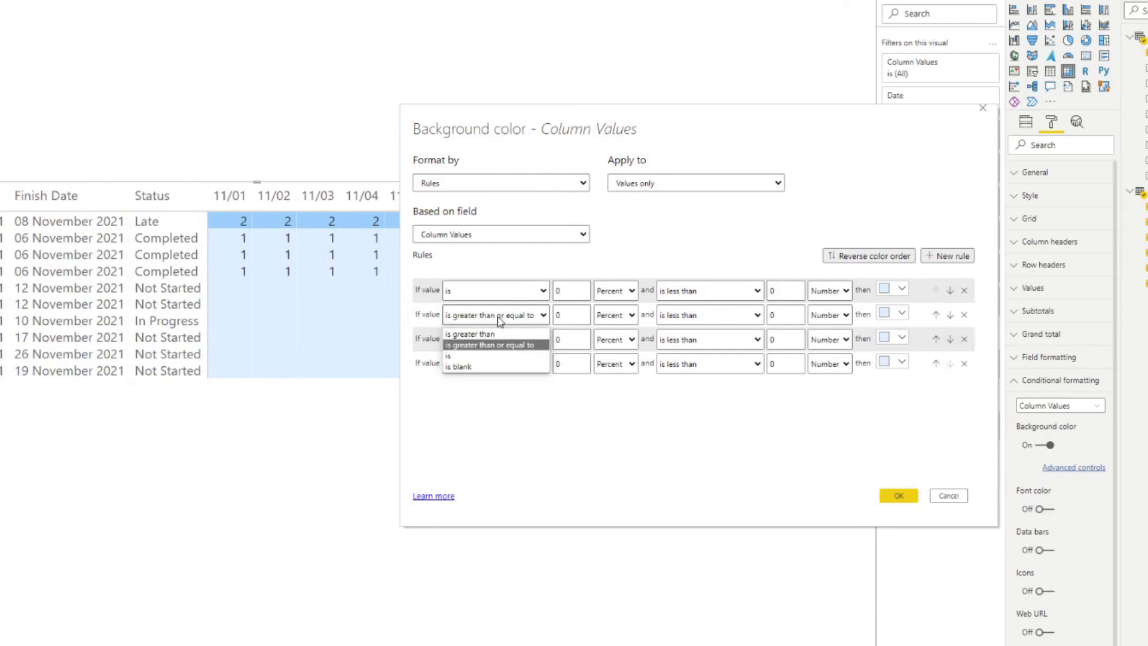
click(478, 356)
click(490, 339)
click(486, 380)
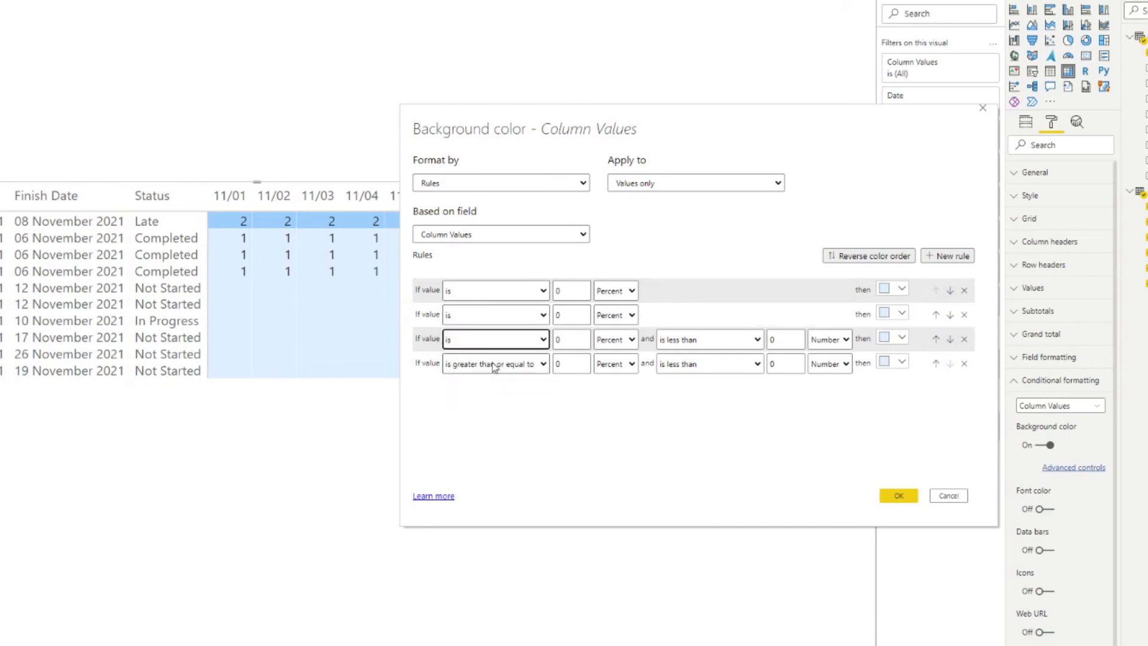
click(494, 365)
click(484, 404)
- Set the four rule values to 1, 2, 3 and 4
double_click(574, 291)
text(1)
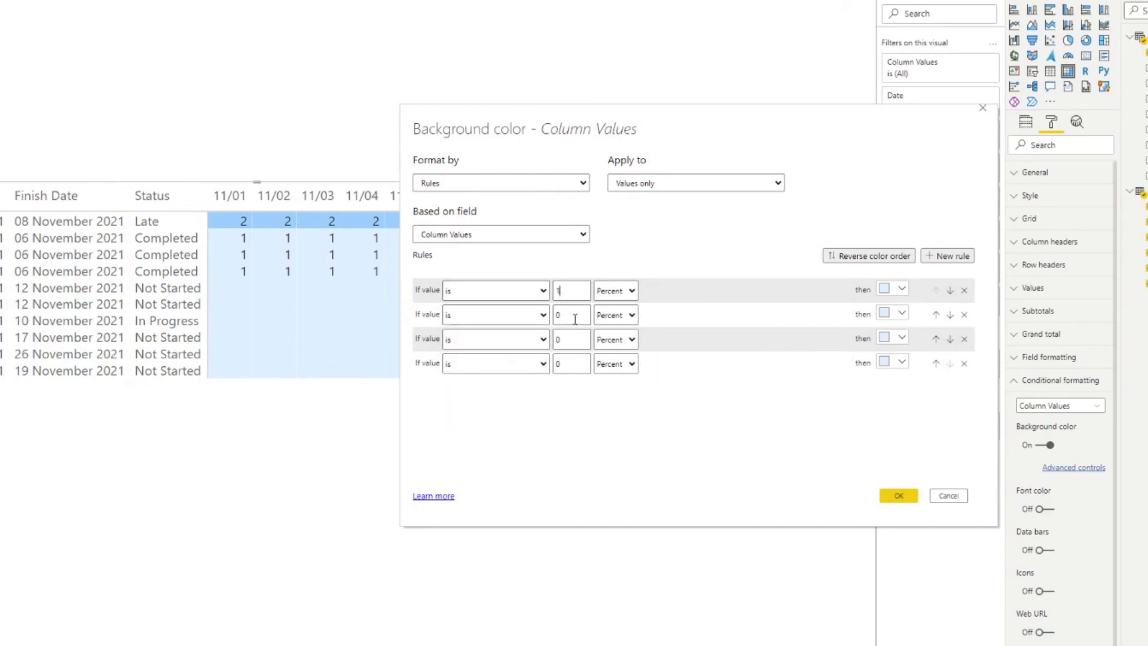
double_click(556, 315)
text(2)
double_click(554, 339)
text(3)
double_click(554, 363)
text(4)
- Give rule 1 a custom vivid green colour
drag(701, 119, 738, 52)
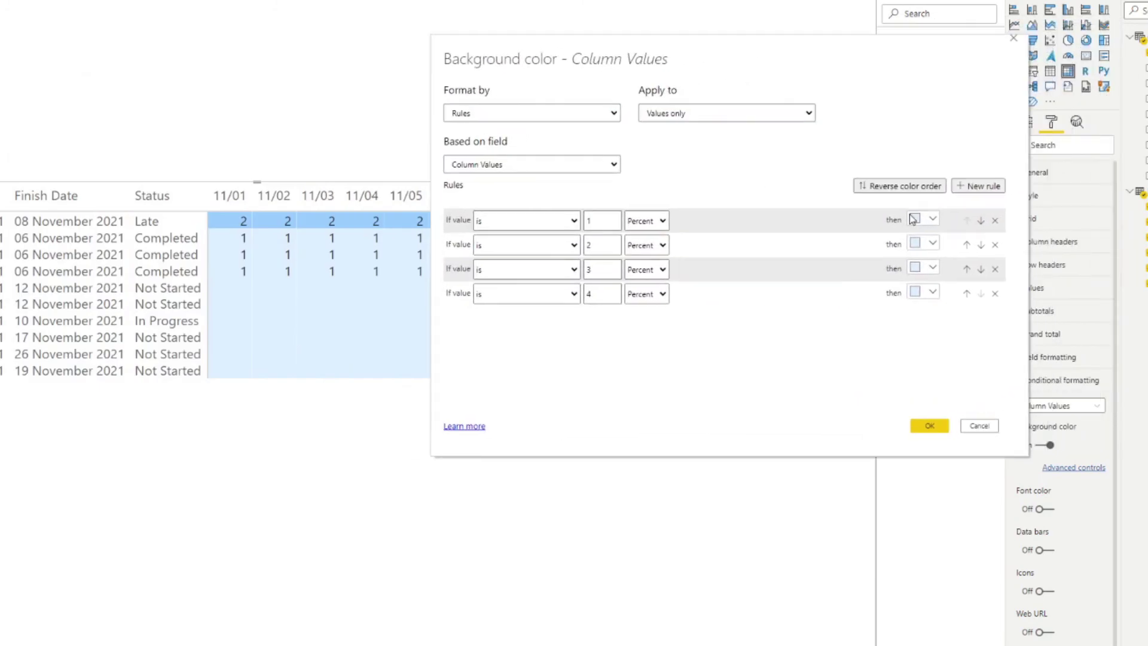
click(931, 221)
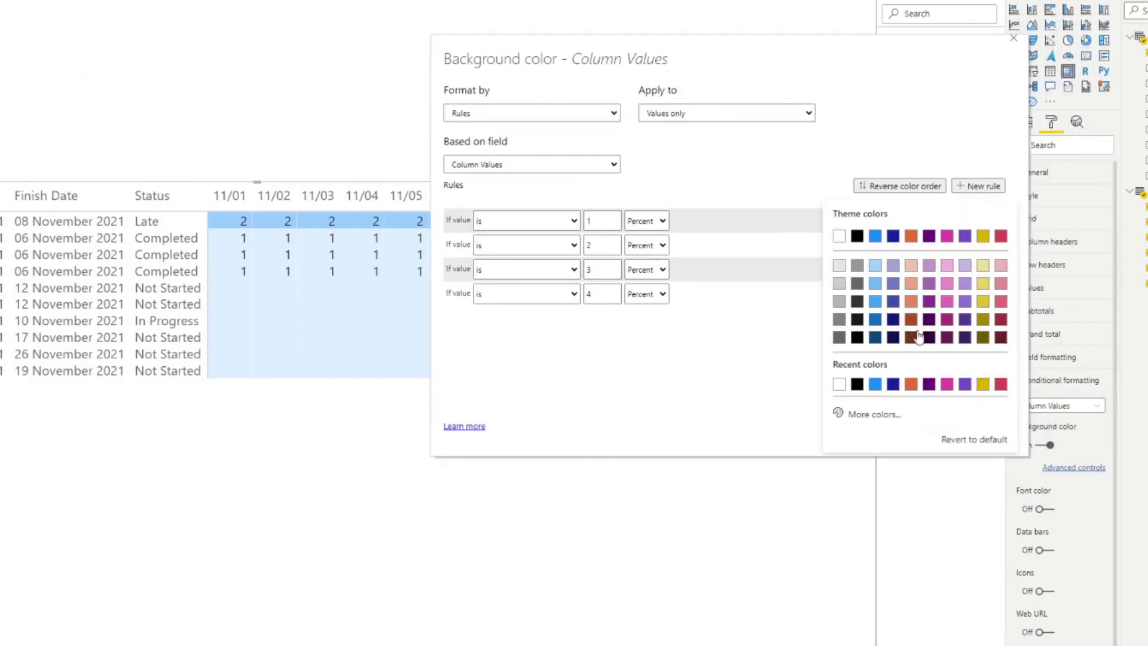
click(890, 416)
click(892, 365)
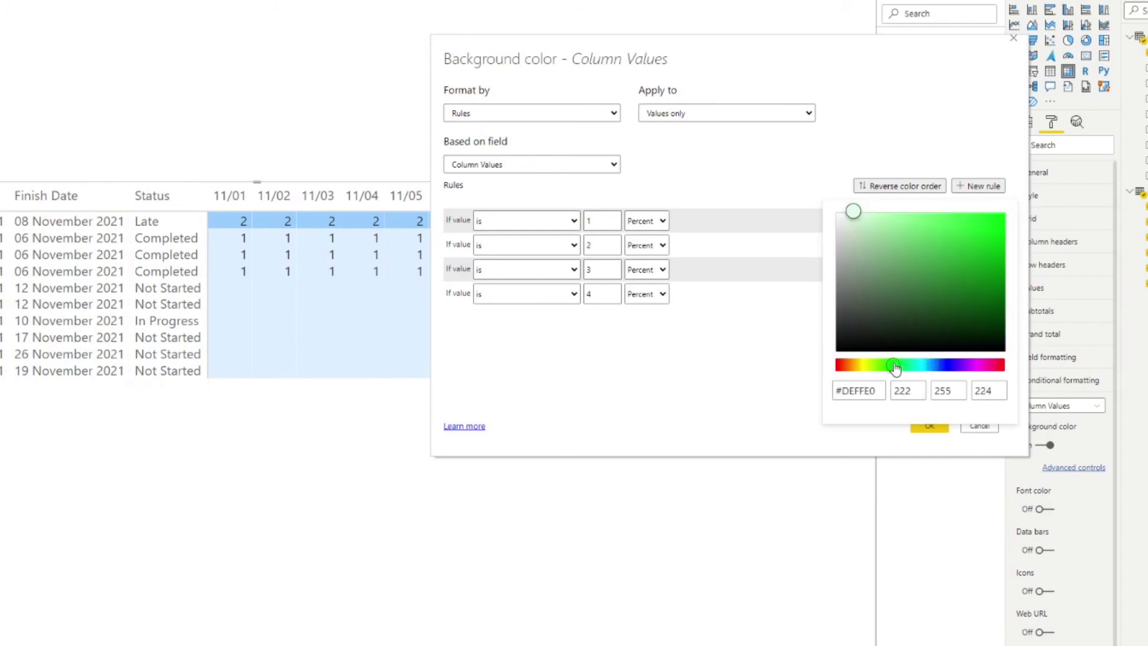
click(916, 213)
drag(979, 210, 995, 240)
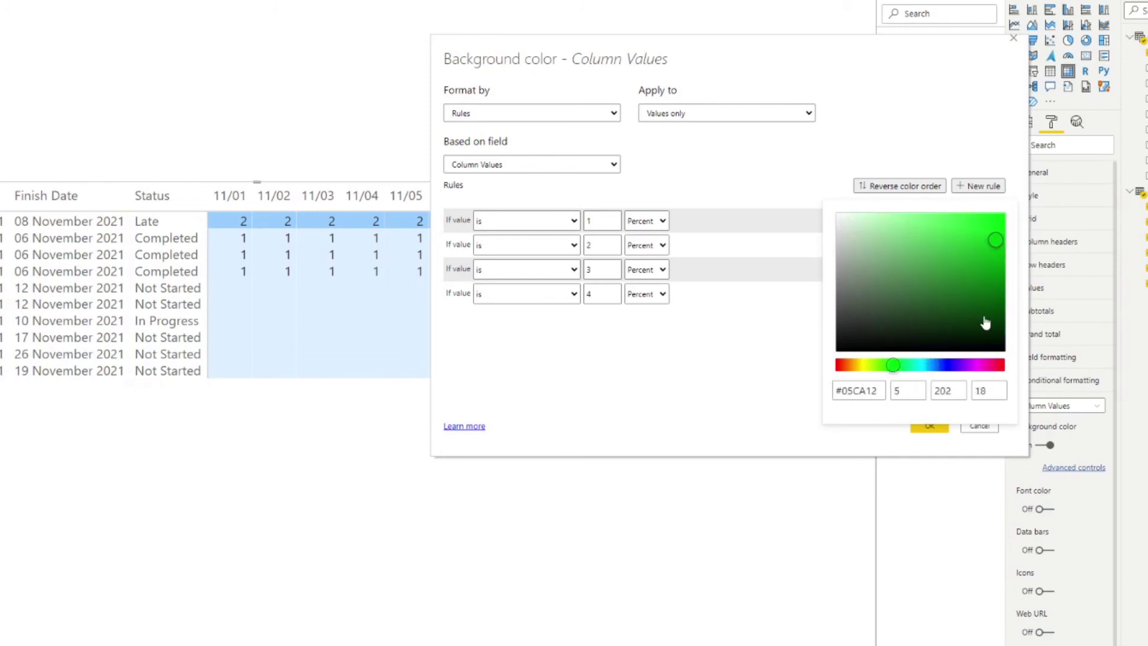
click(747, 354)
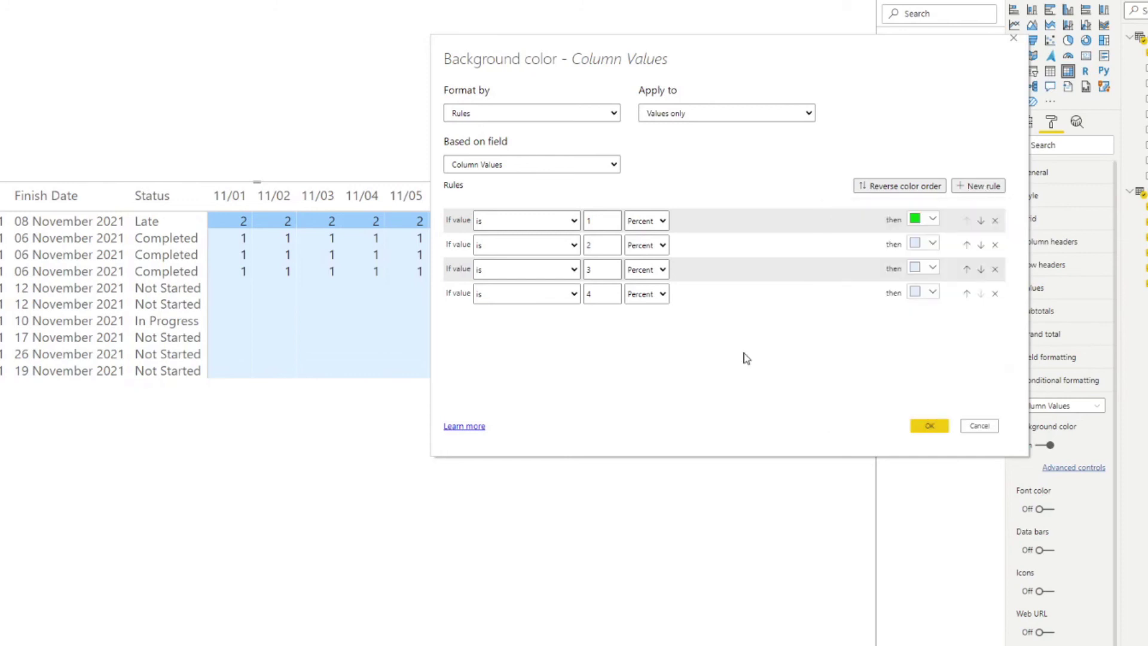
- Colour rules 2, 3 and 4 red, blue and grey, and confirm with OK
click(928, 245)
click(1001, 236)
click(932, 270)
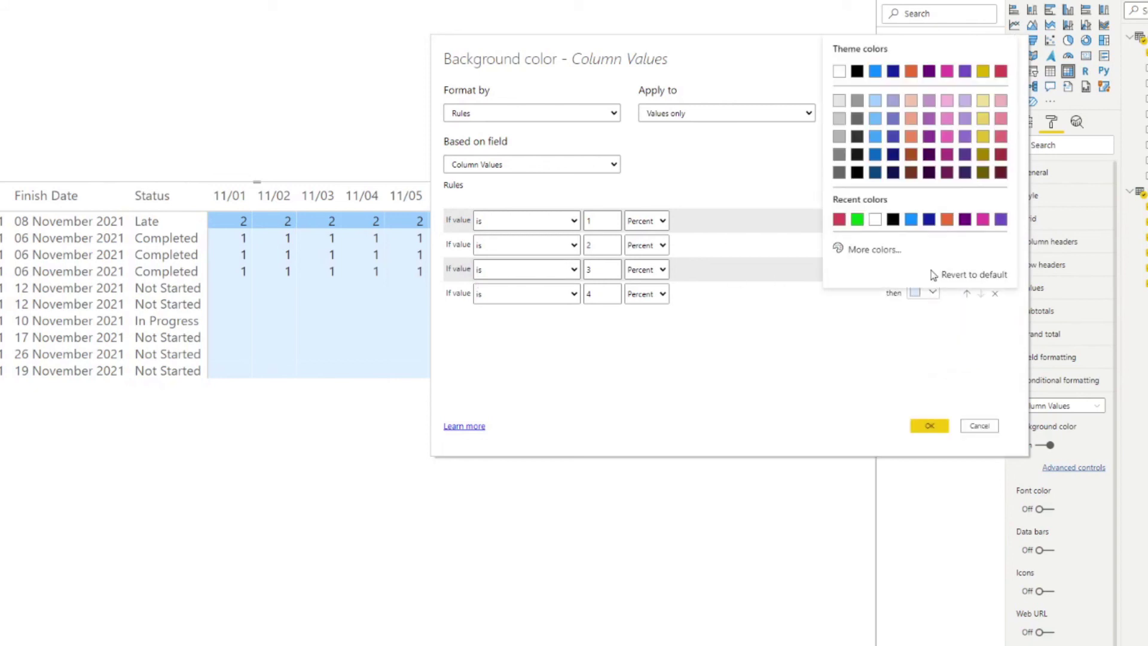
click(873, 72)
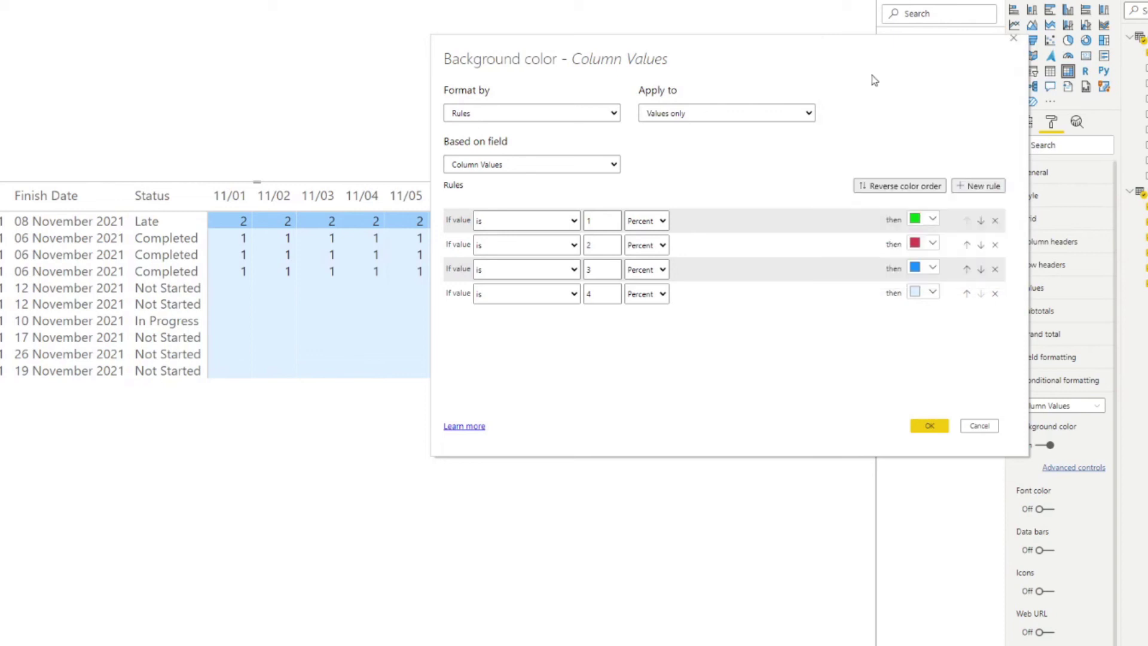
click(932, 293)
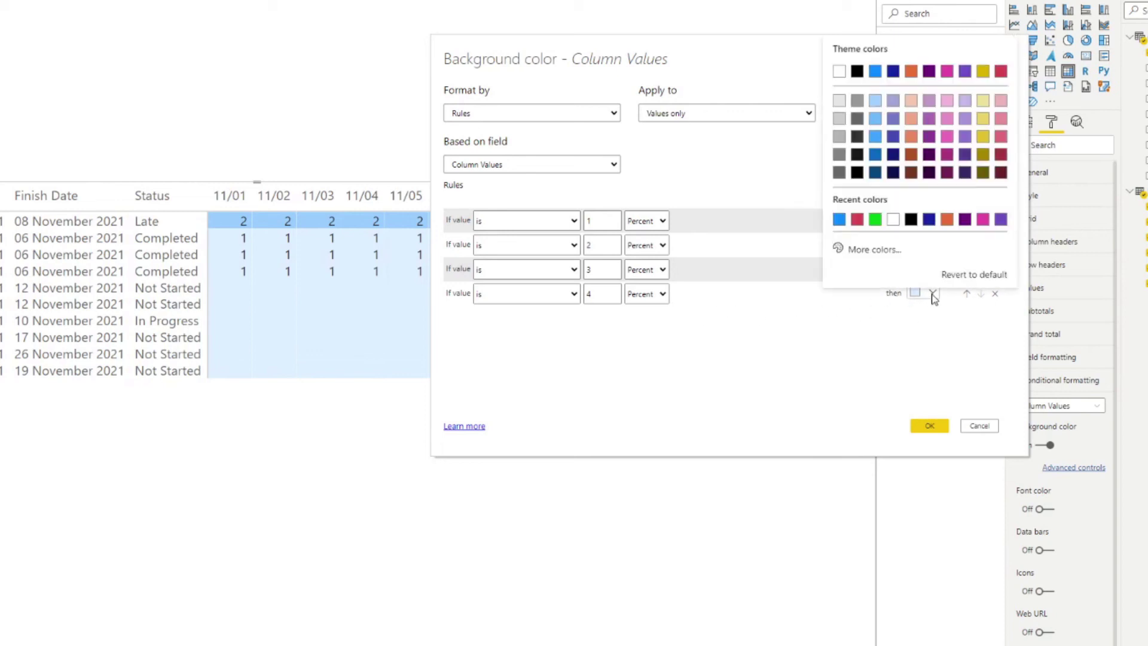
click(839, 136)
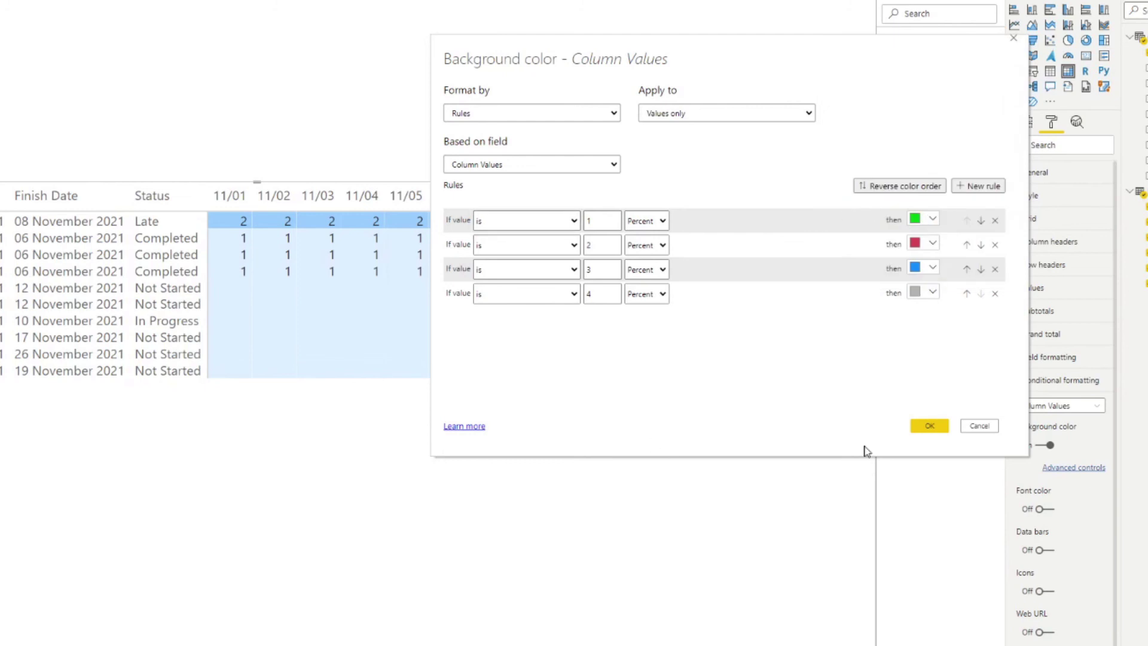
click(933, 428)
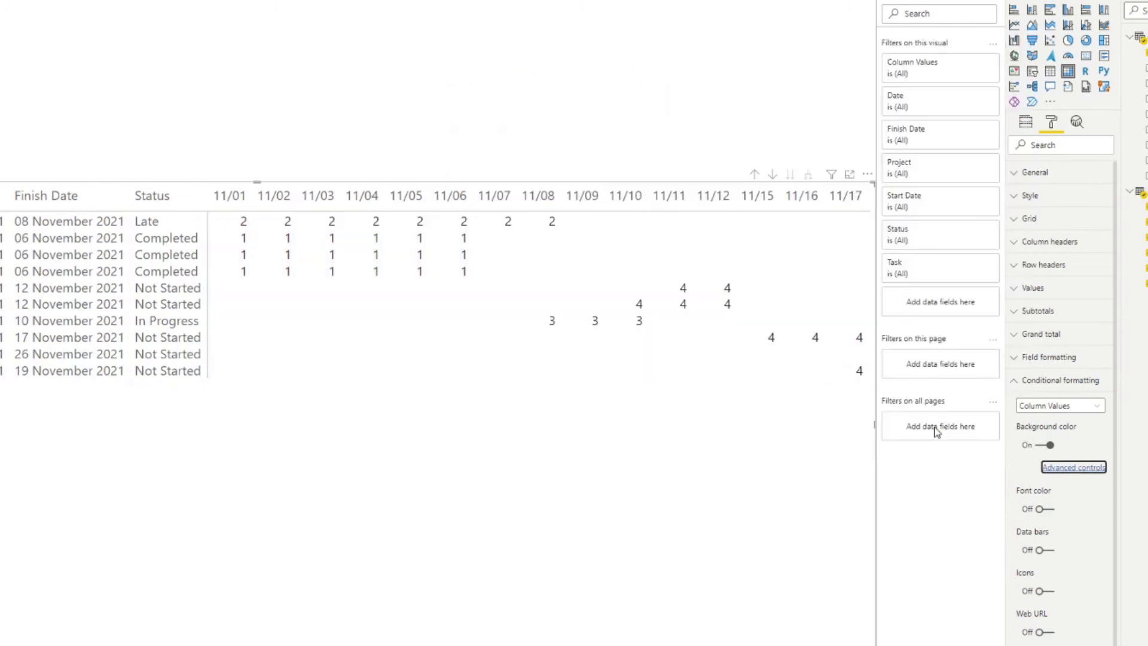
- Switch all four background colour rules' value type to Number
click(1069, 468)
click(987, 113)
click(1046, 468)
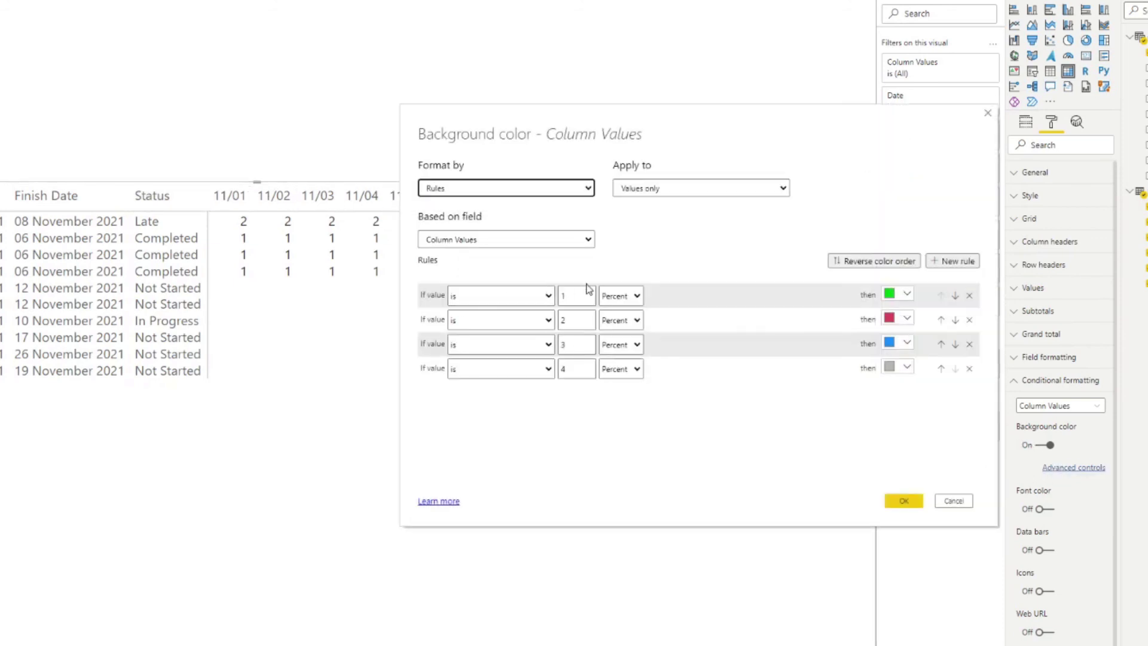
click(616, 297)
click(620, 296)
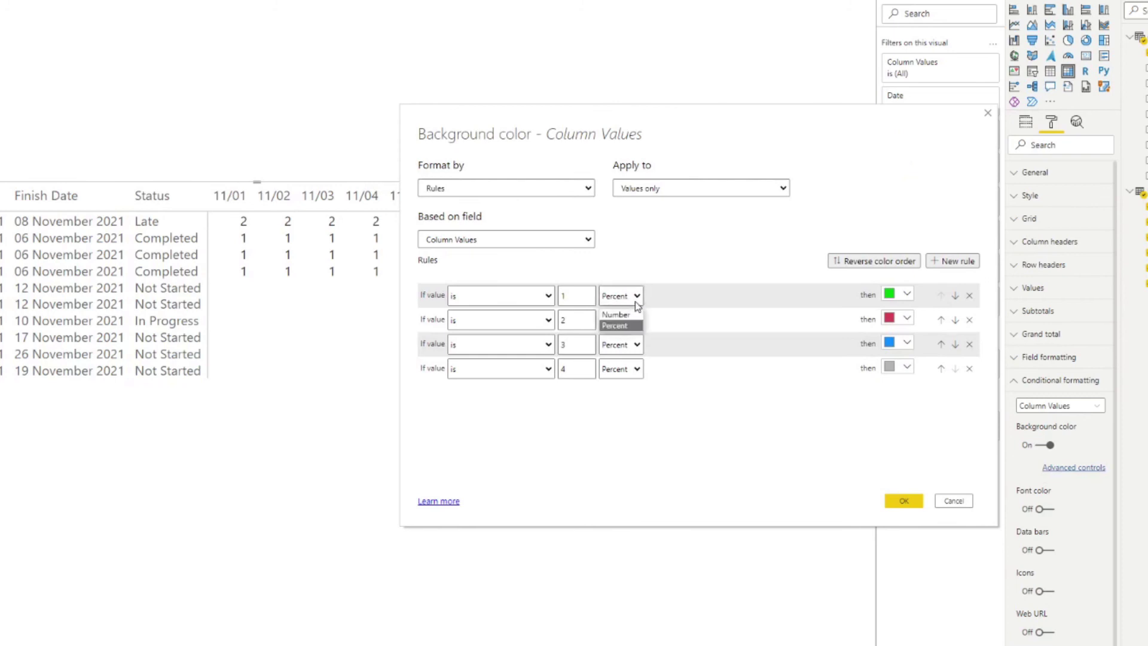
click(619, 321)
click(621, 320)
click(625, 347)
click(623, 348)
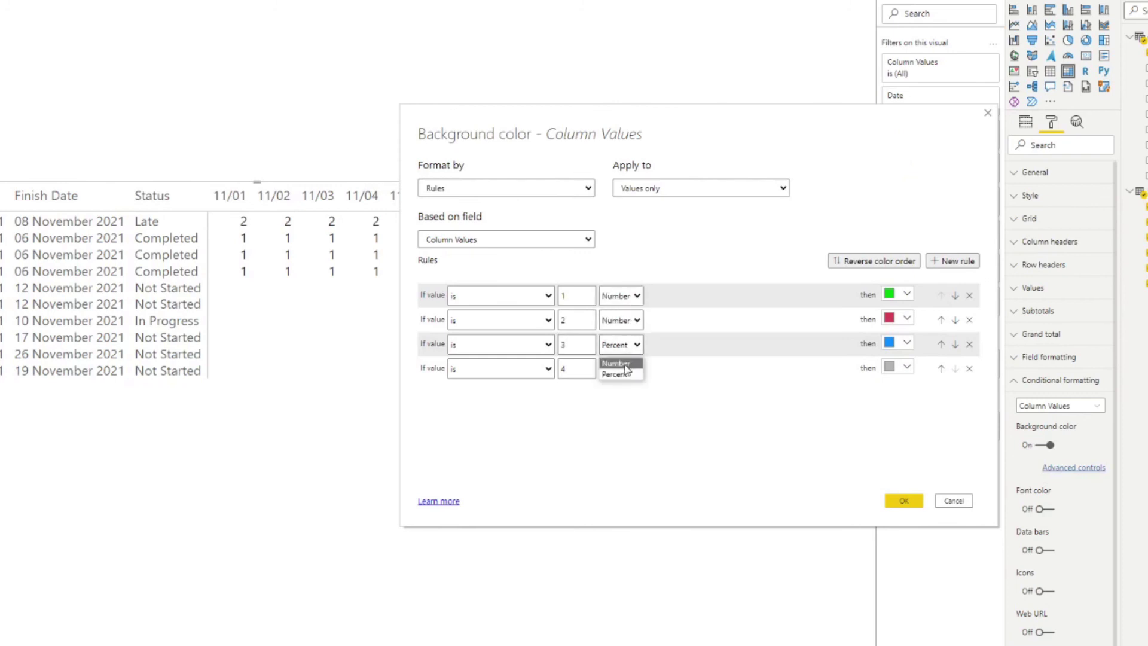
click(619, 359)
click(620, 369)
click(618, 384)
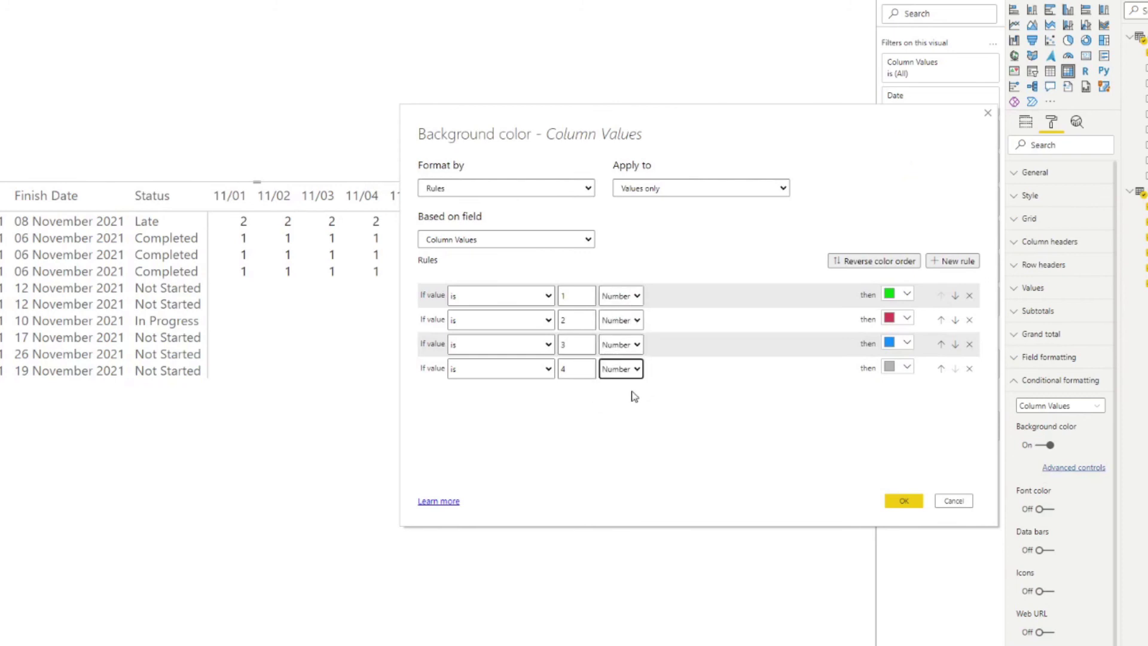
- Apply the status background colours and scroll the matrix to check the bars
click(903, 502)
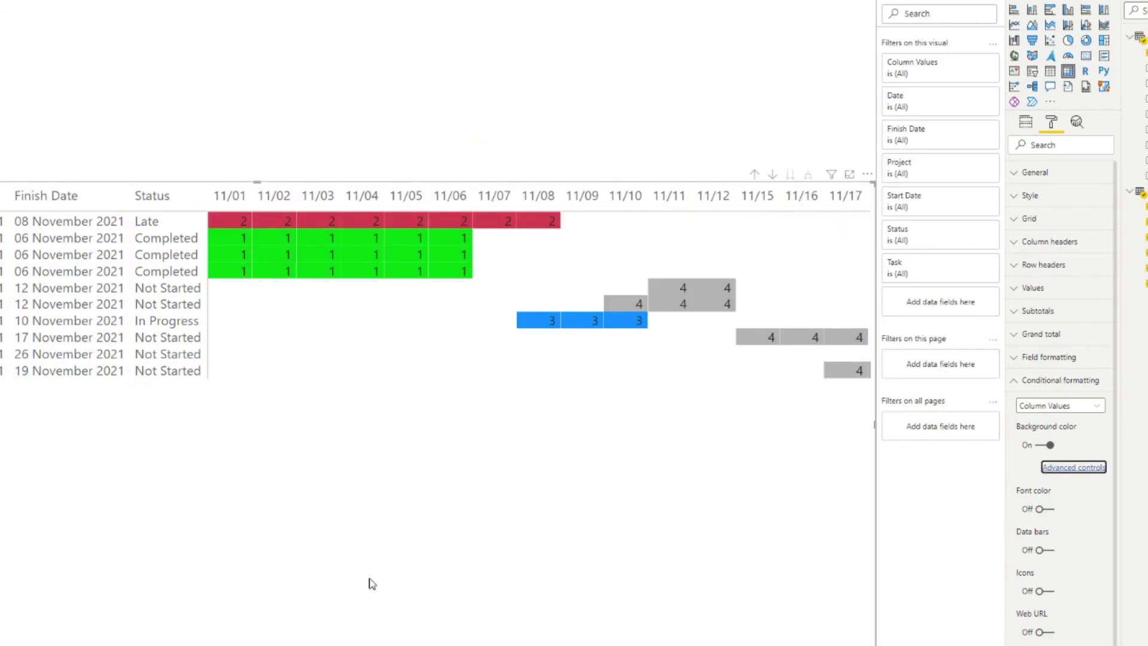
scroll(375, 641, right, 5)
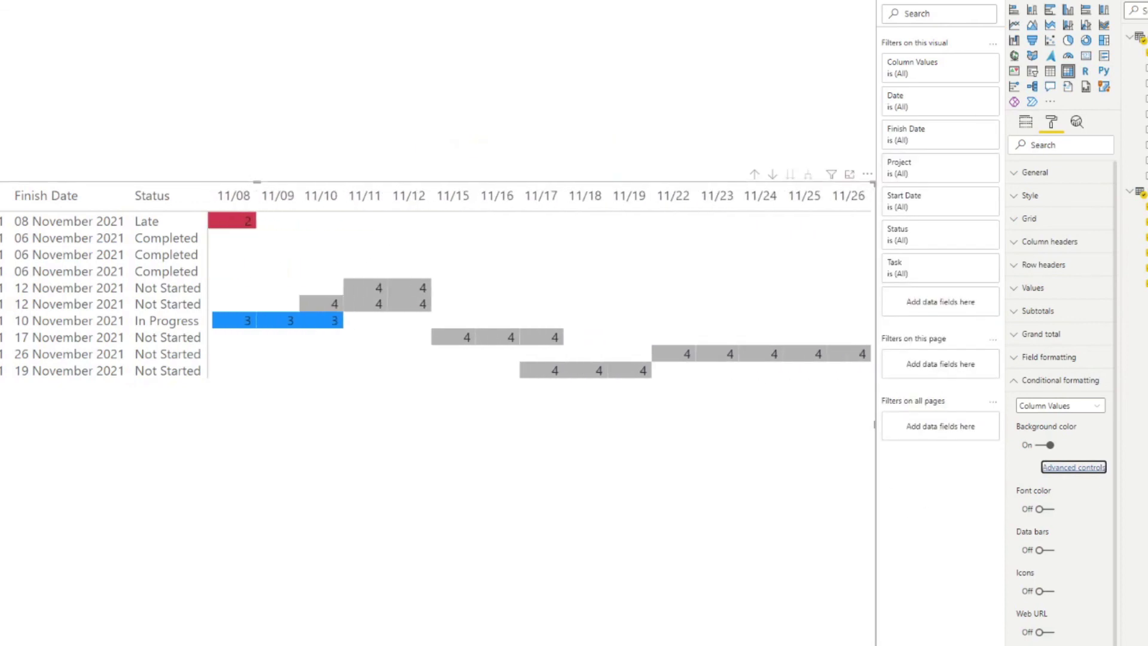
scroll(375, 640, left, 5)
scroll(375, 640, left, 1)
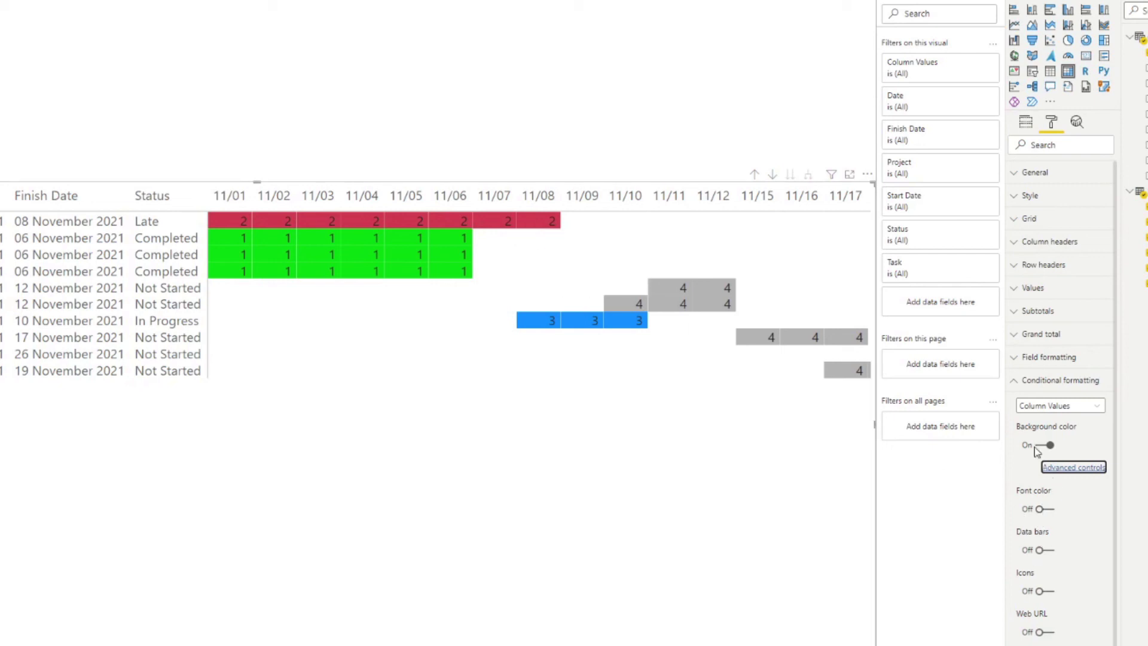
- Turn on Font color for the matrix, formatted by rules, with four rules added
click(1044, 509)
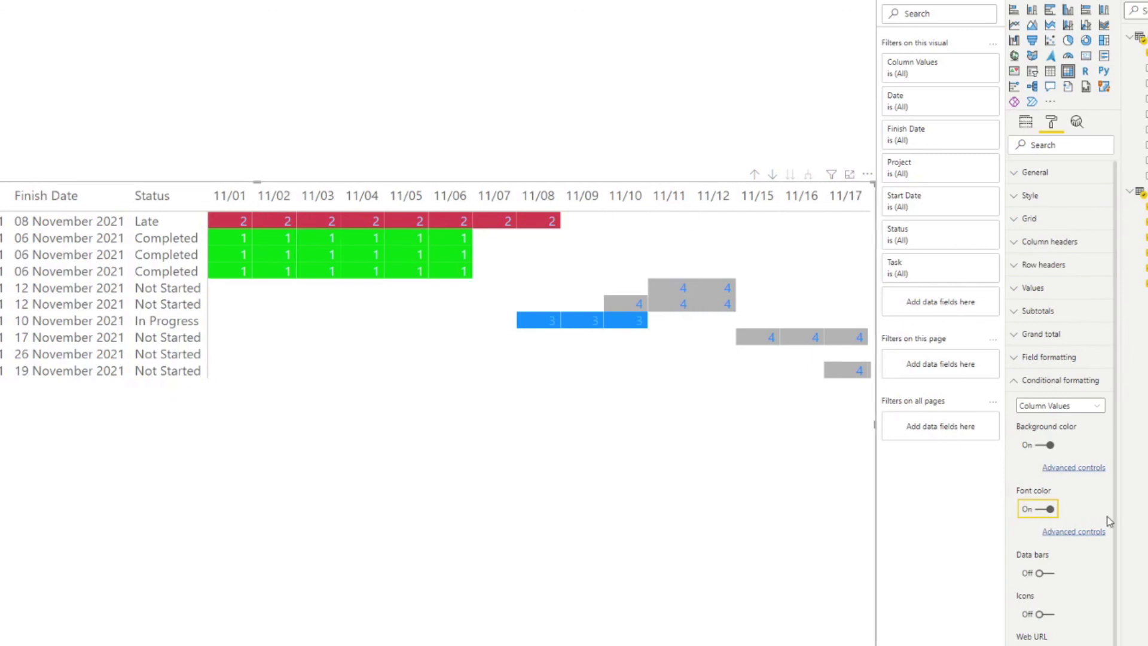
click(1091, 547)
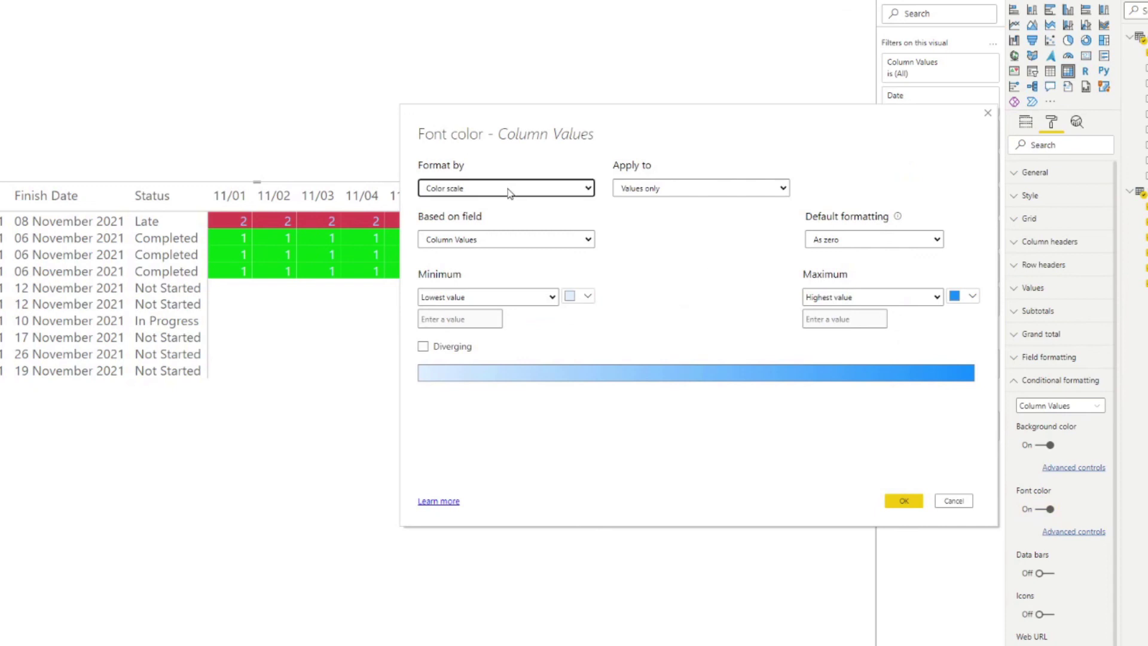
click(547, 191)
click(500, 217)
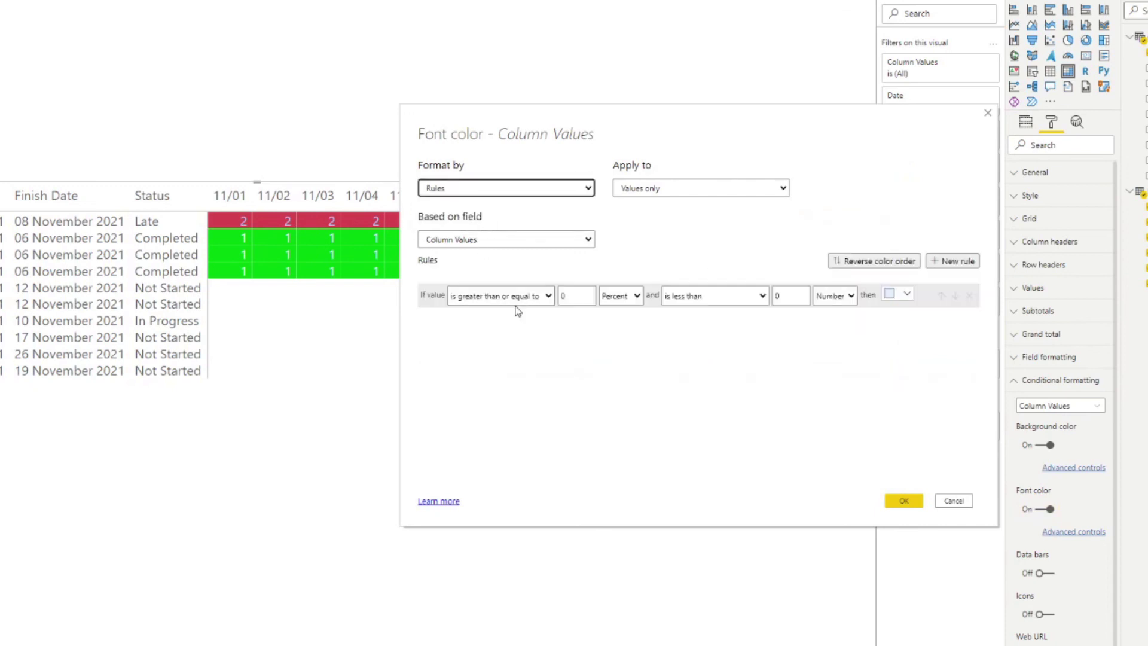
click(931, 263)
click(948, 261)
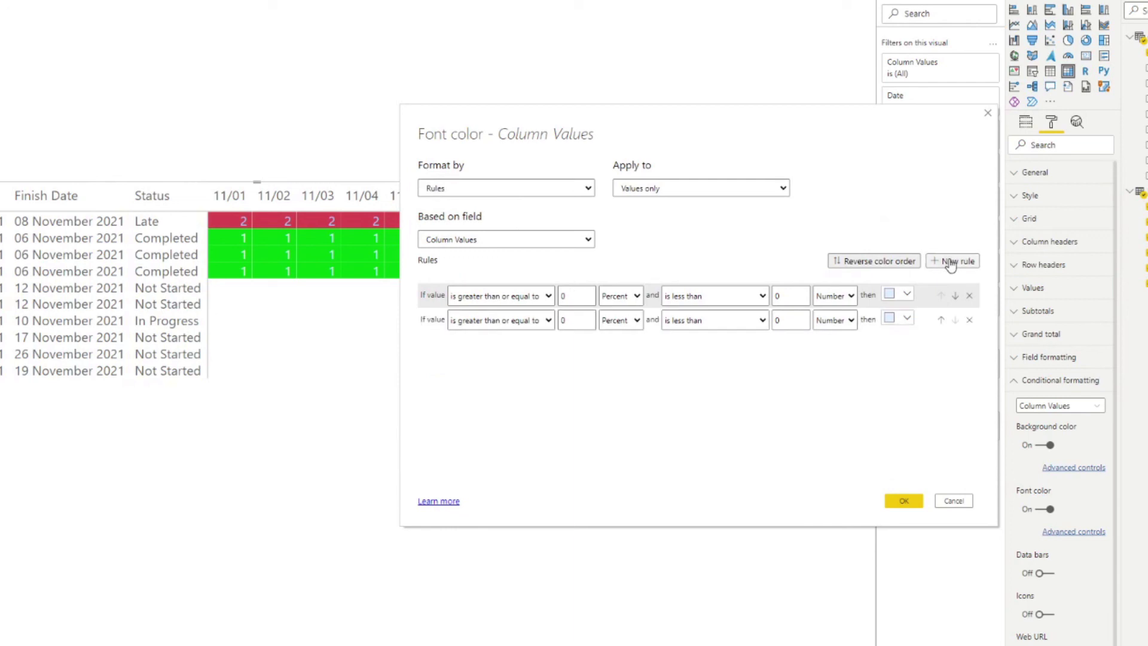
click(949, 261)
- Make the four font rules 'is' conditions with values 1, 2, 3 and 4
click(518, 296)
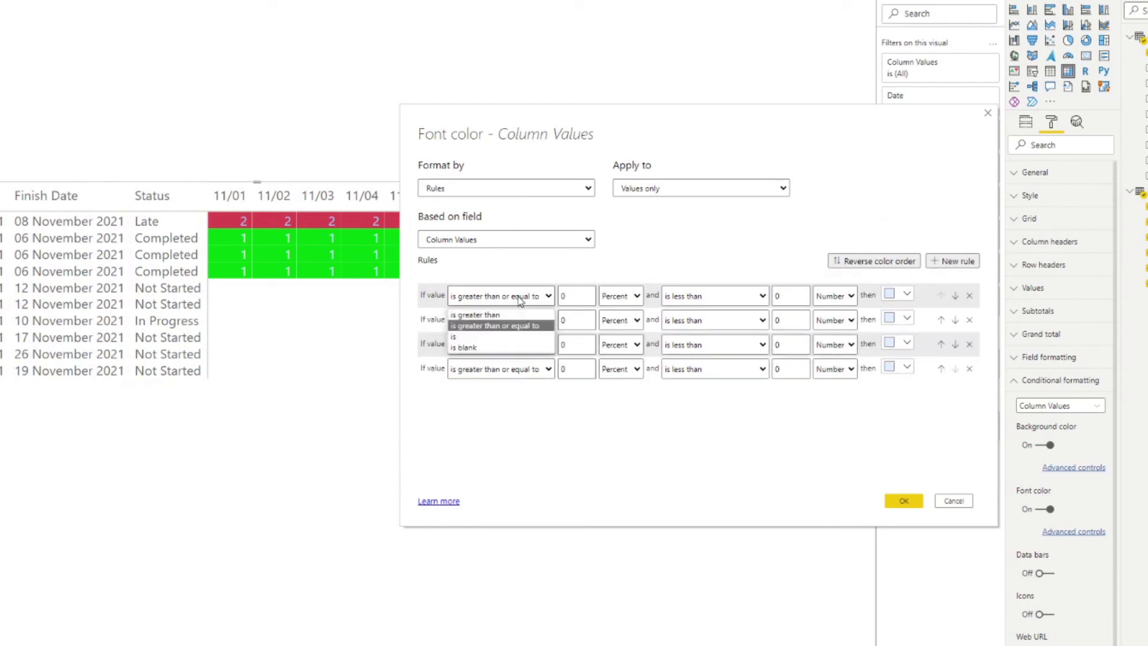
click(518, 341)
click(512, 320)
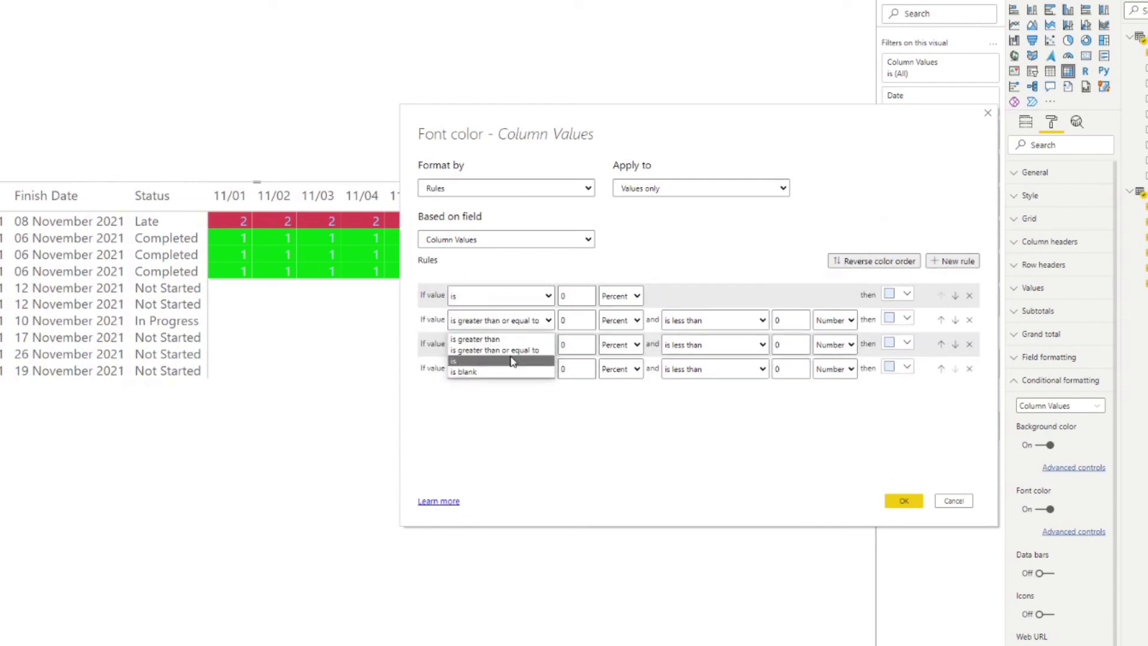
click(513, 361)
click(511, 369)
click(508, 385)
click(509, 369)
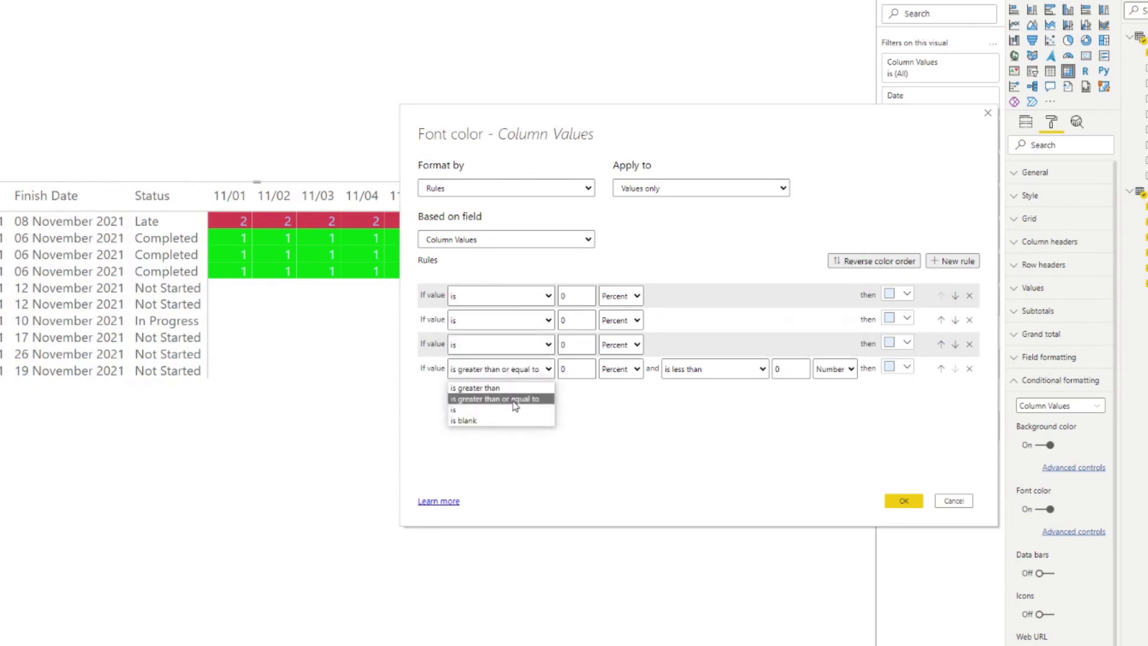
click(515, 409)
text(1)
click(568, 319)
text(2)
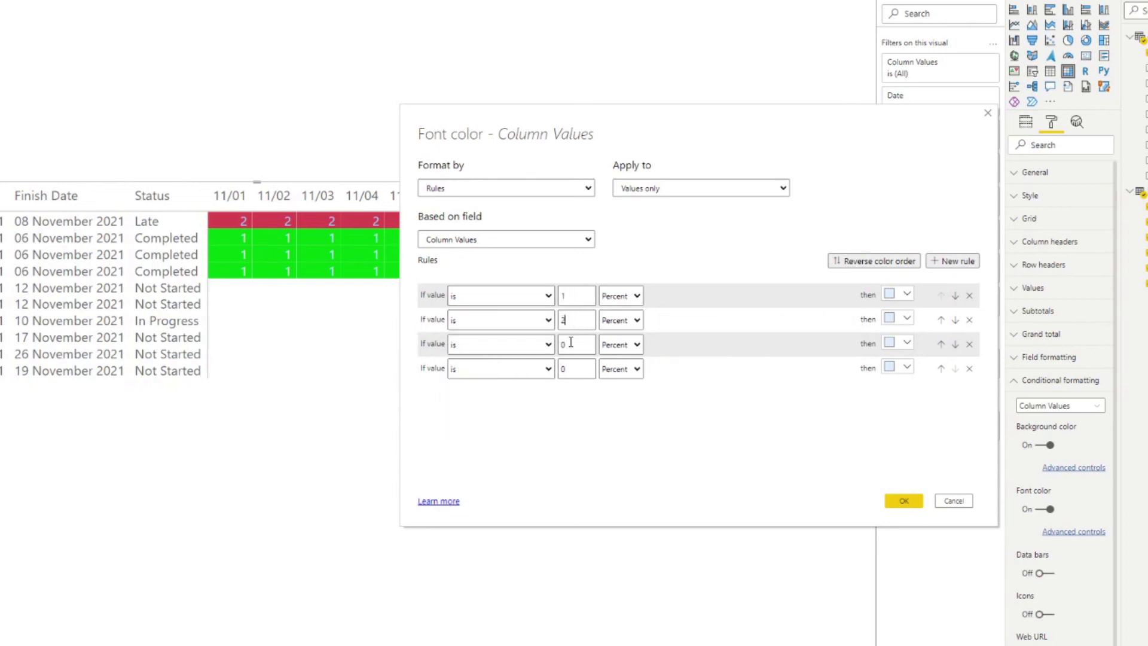
click(560, 345)
text(3)
click(562, 368)
text(4)
- Set the font rules' value type to Number
click(620, 295)
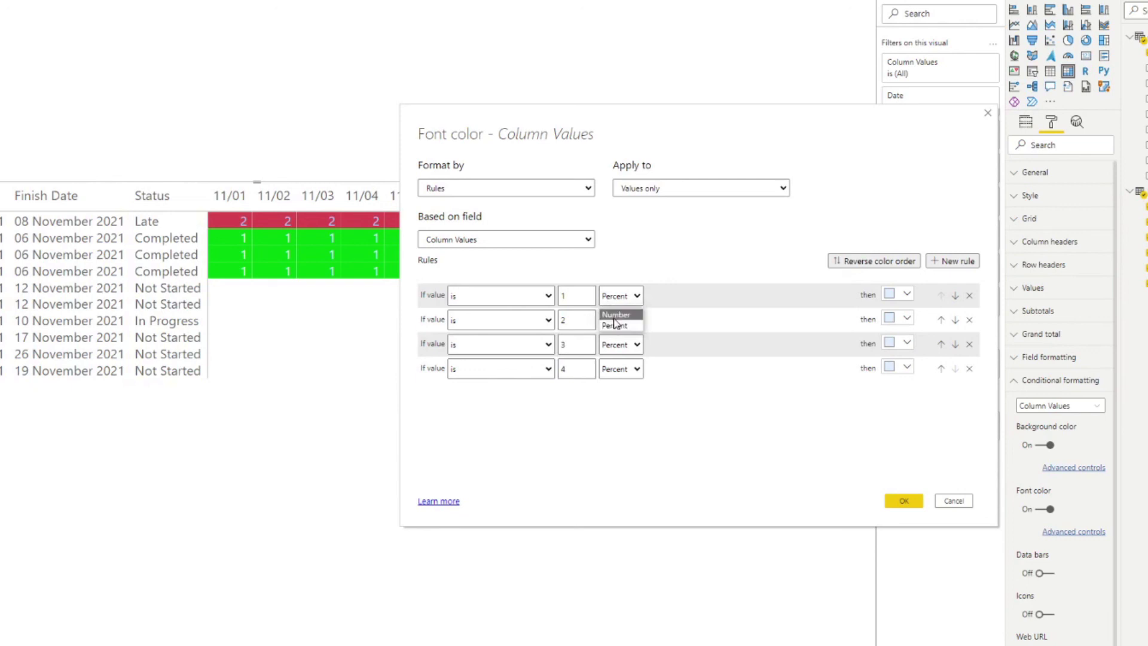
click(618, 322)
click(619, 350)
click(616, 363)
click(617, 372)
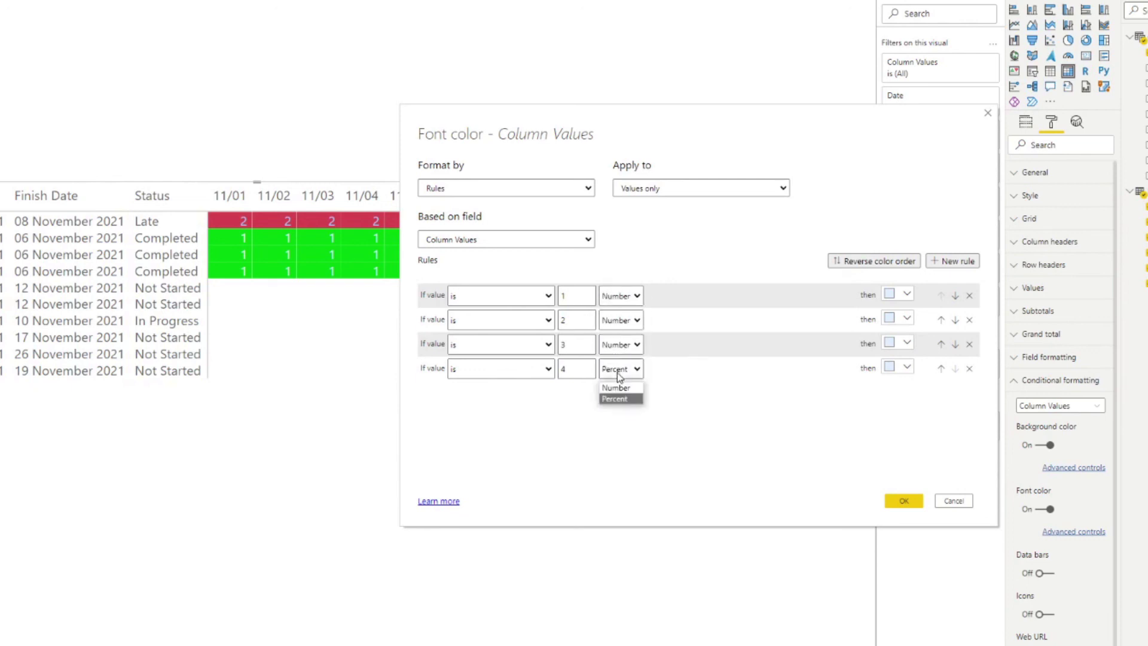
click(616, 390)
- Colour the font rules green, red, blue and grey and apply them
click(889, 292)
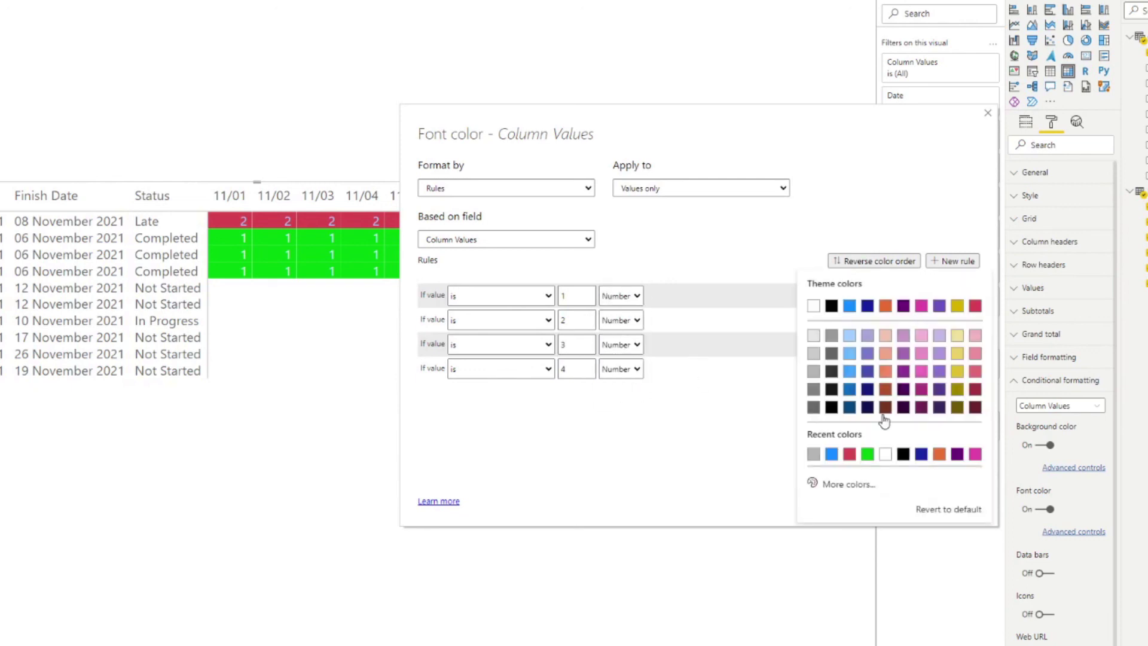
click(868, 456)
click(904, 318)
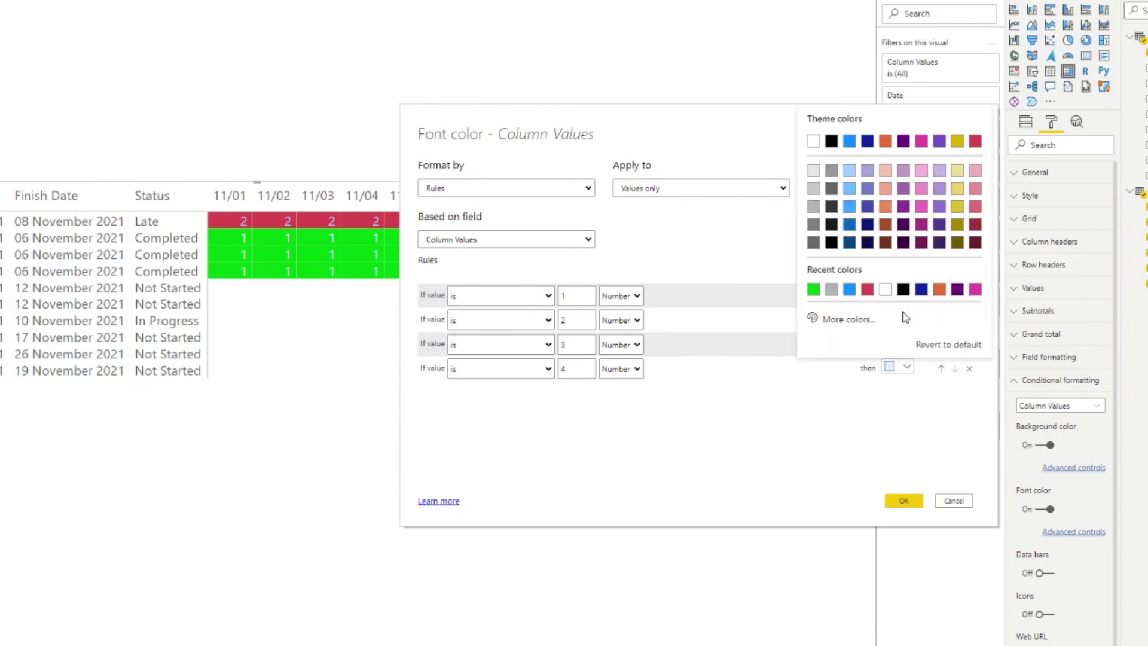
click(865, 291)
click(897, 343)
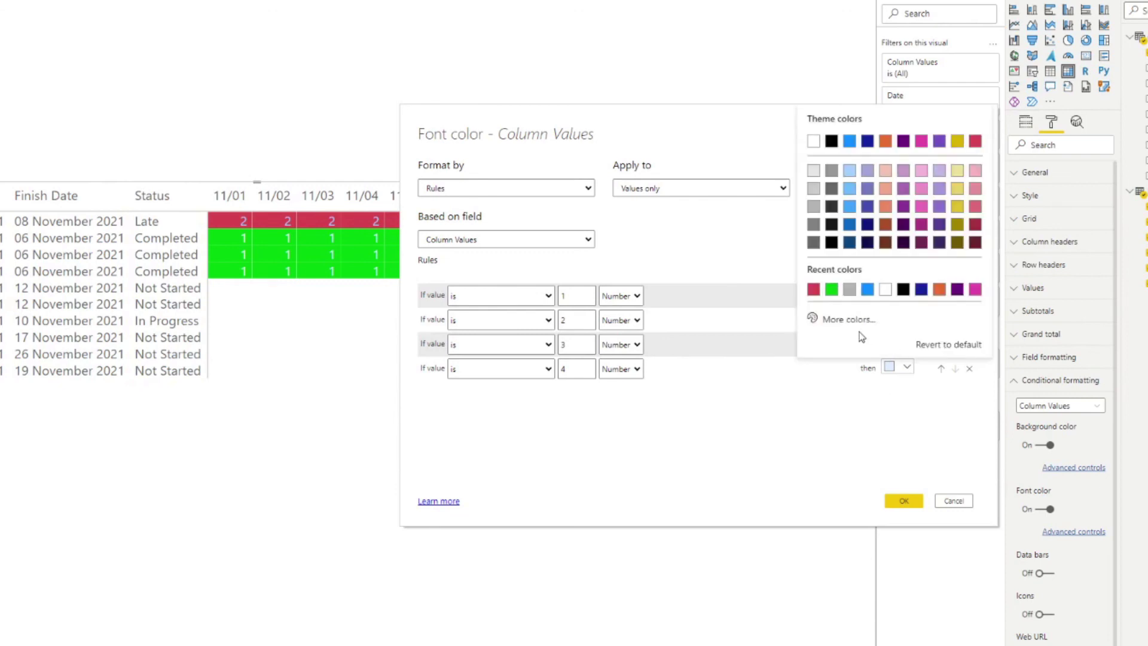
click(866, 290)
click(907, 368)
click(867, 290)
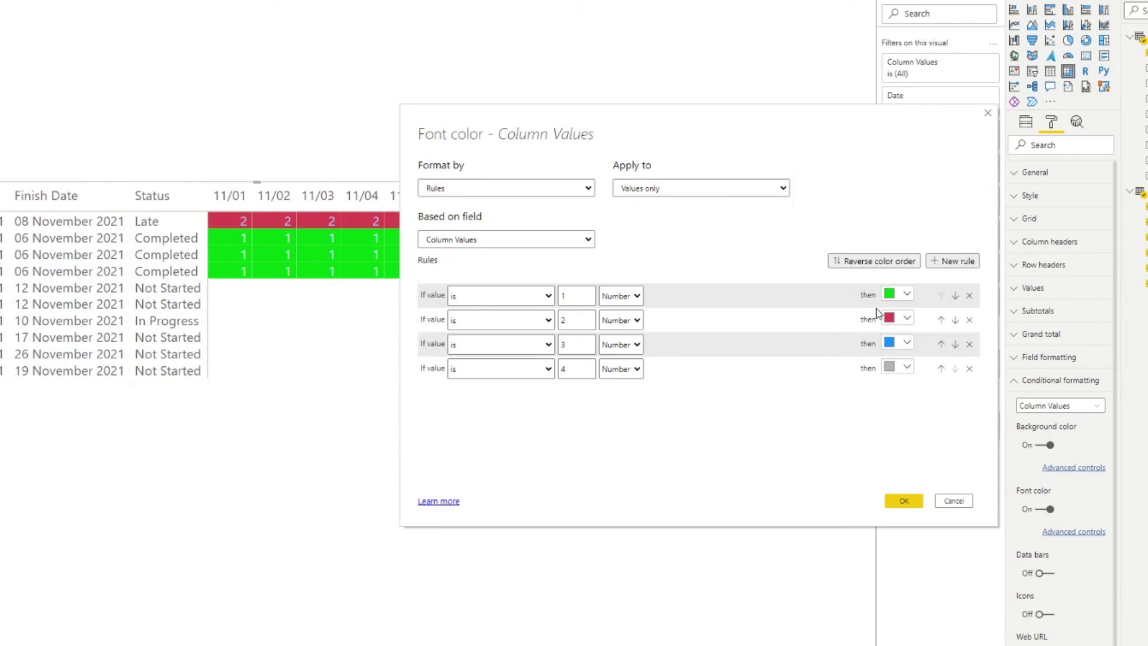
click(904, 501)
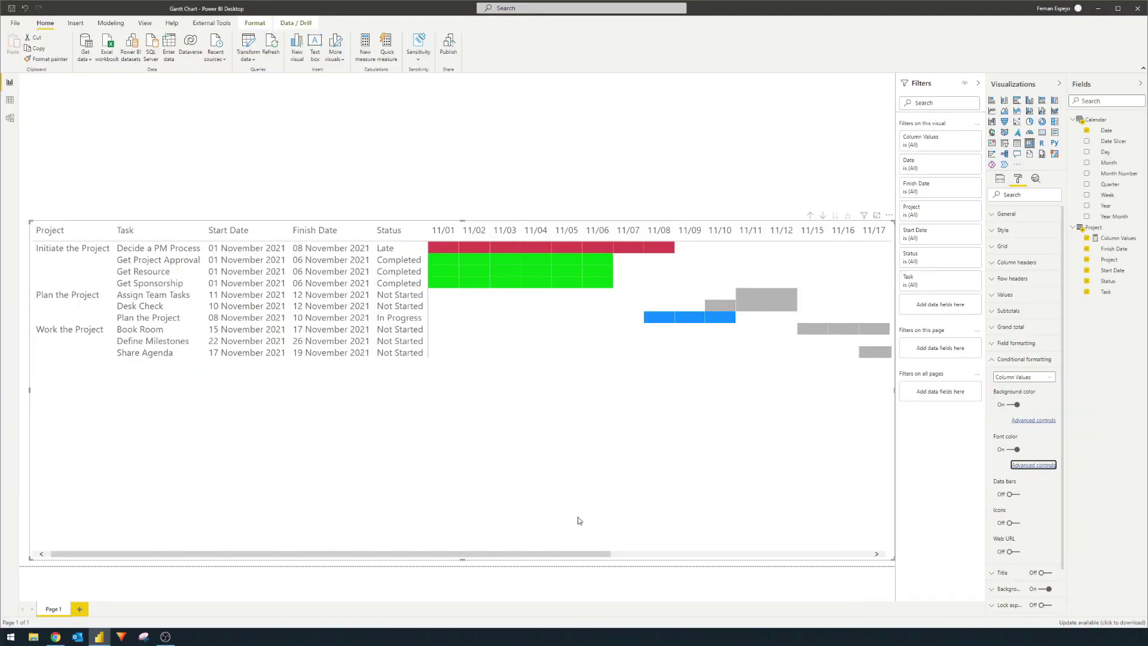
drag(552, 555, 553, 512)
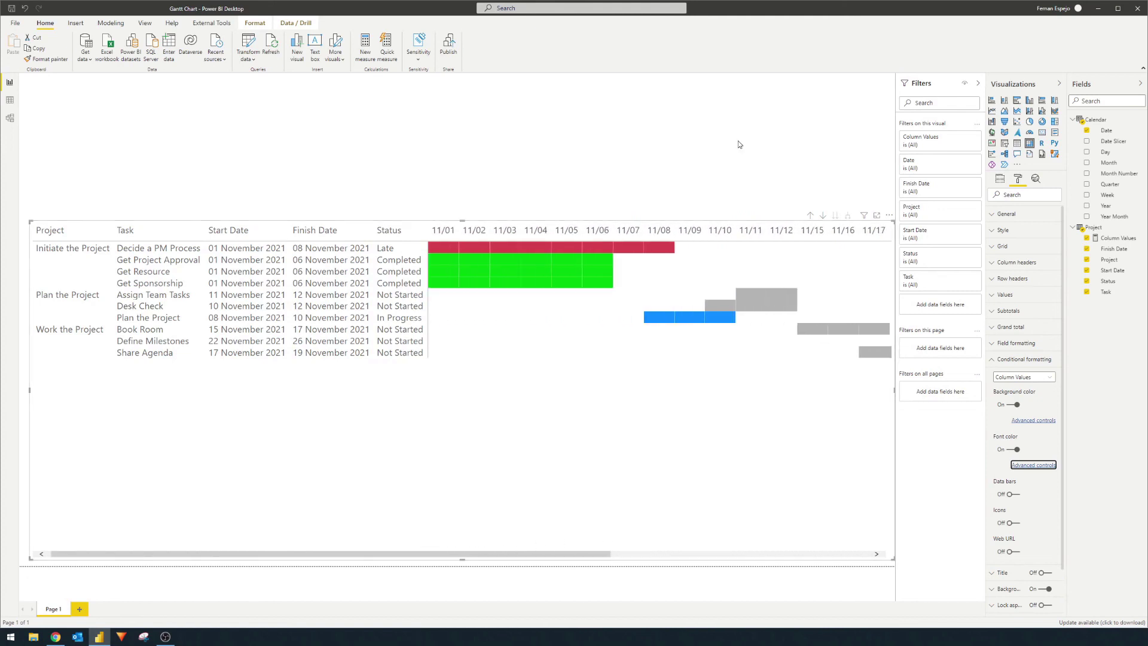
click(694, 144)
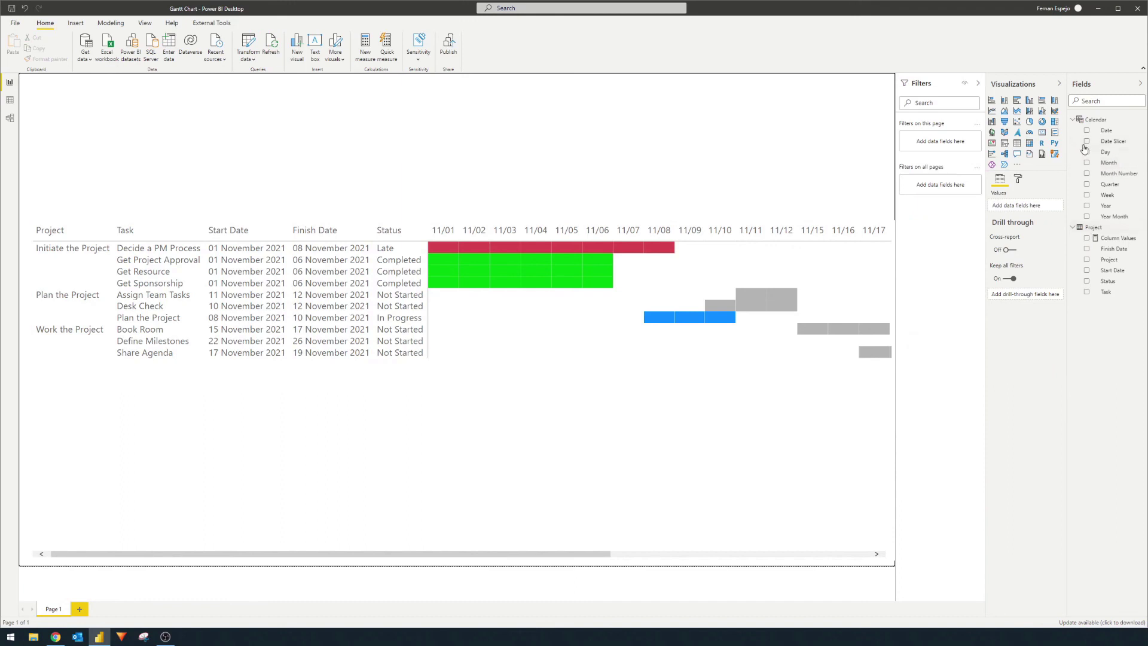
- Add a Date range slicer, resized and placed just above the matrix
drag(1106, 131, 410, 171)
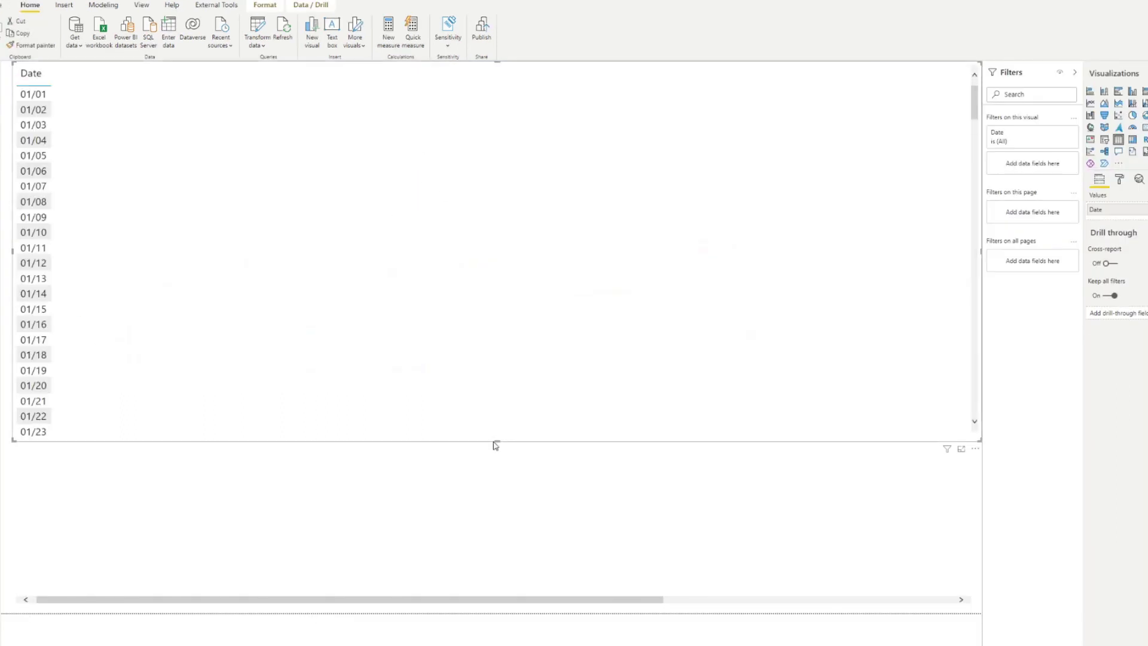
drag(496, 441, 525, 215)
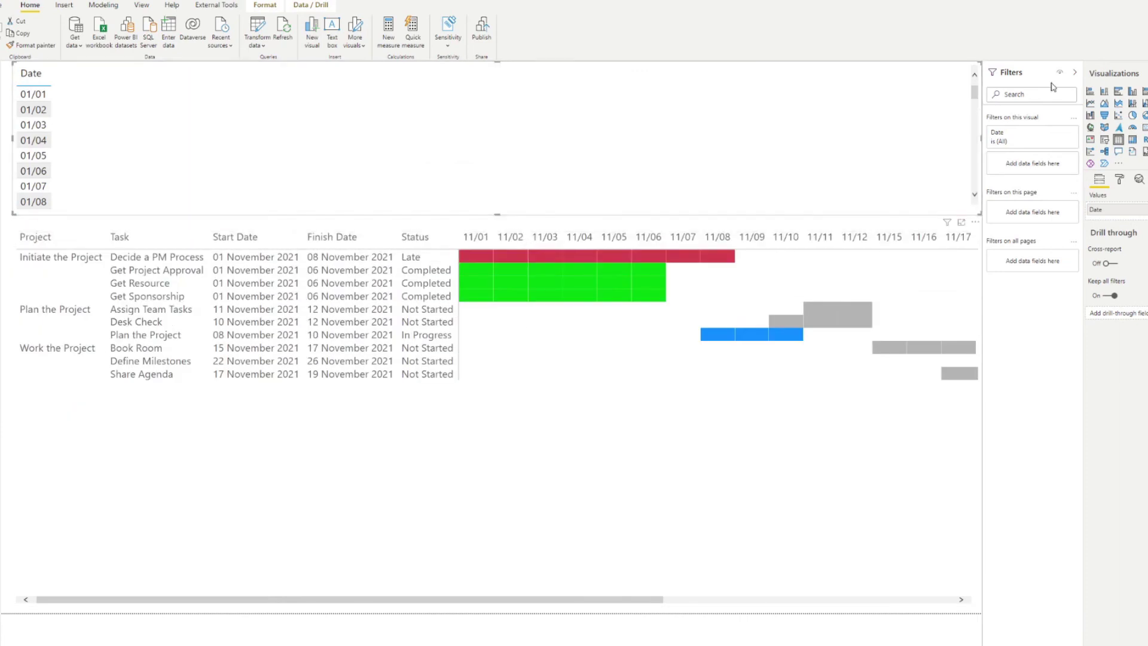
click(1106, 141)
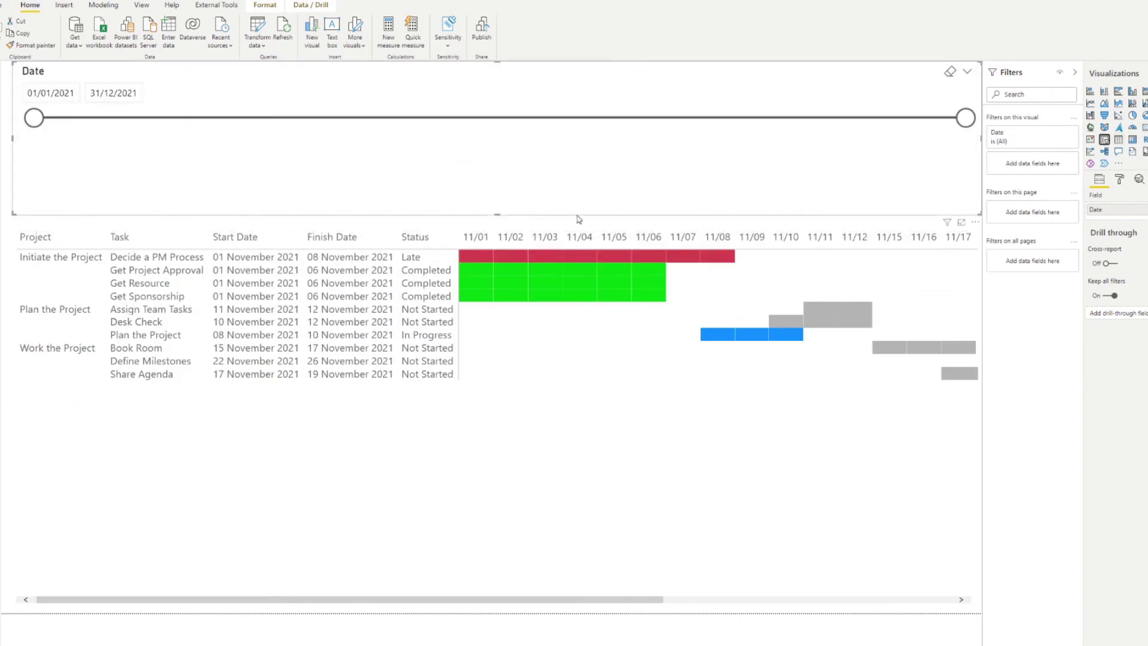
drag(498, 213, 515, 160)
drag(525, 77, 529, 110)
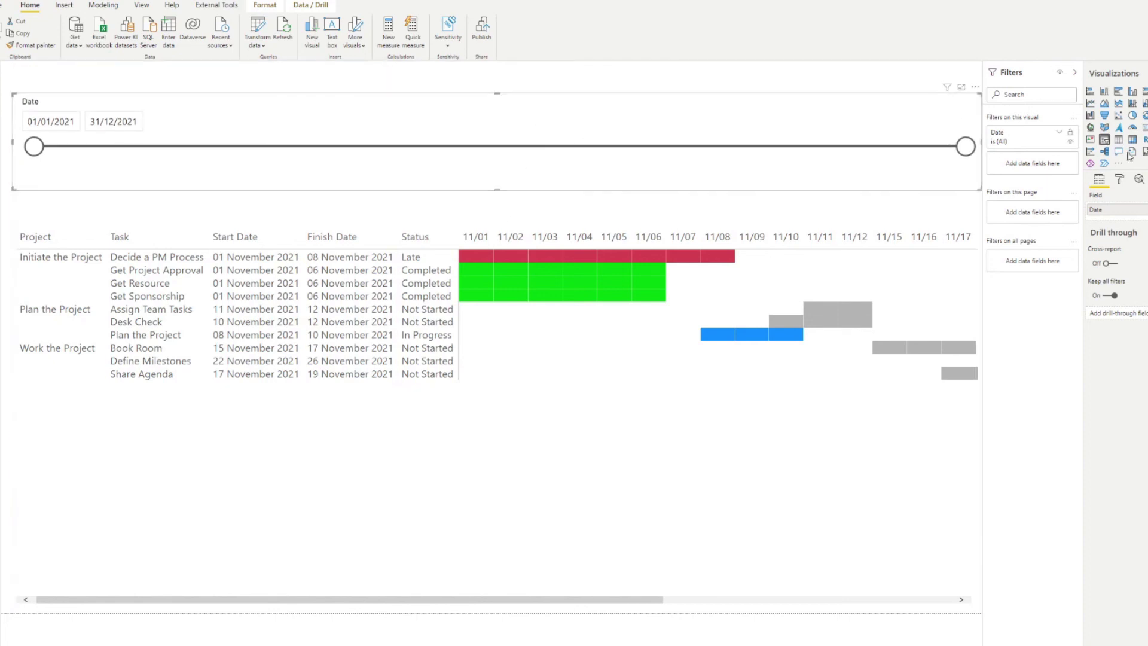
- Filter out blank Column Values and narrow the Date slider to start at 07/11/2021
drag(1145, 238, 1031, 165)
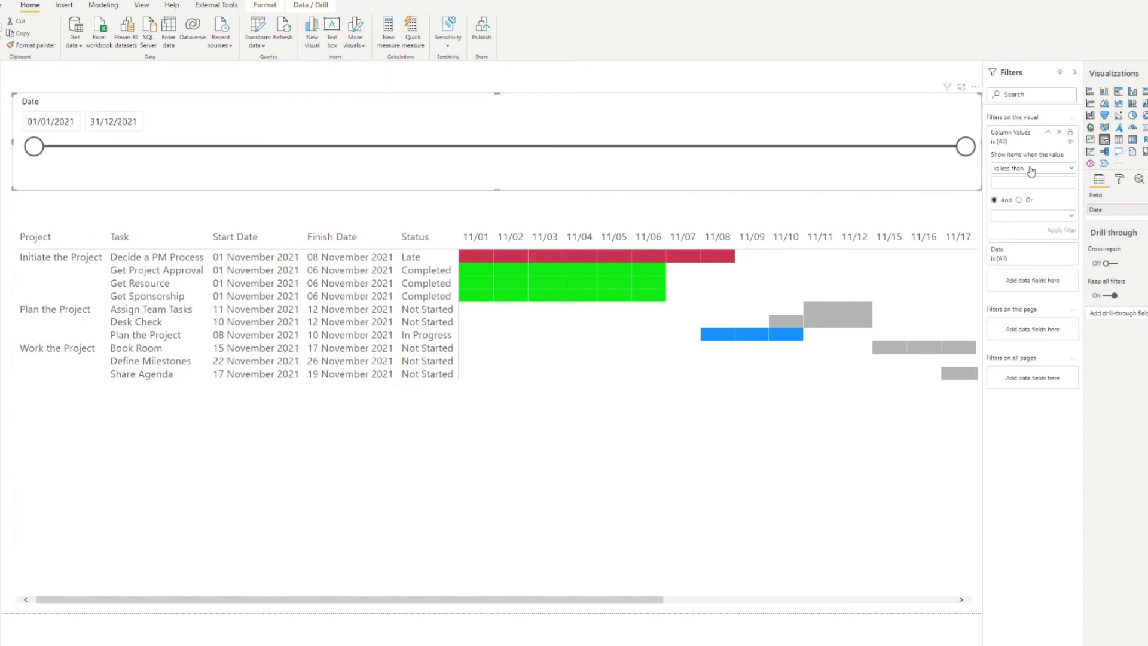
click(1028, 170)
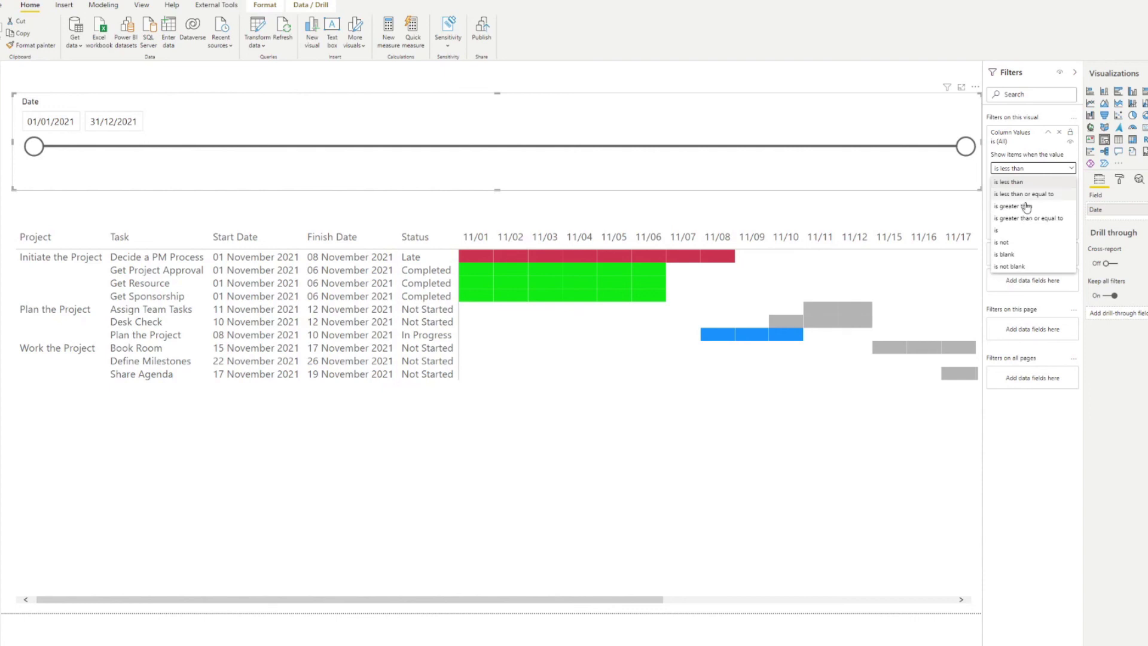
click(1026, 266)
click(1062, 216)
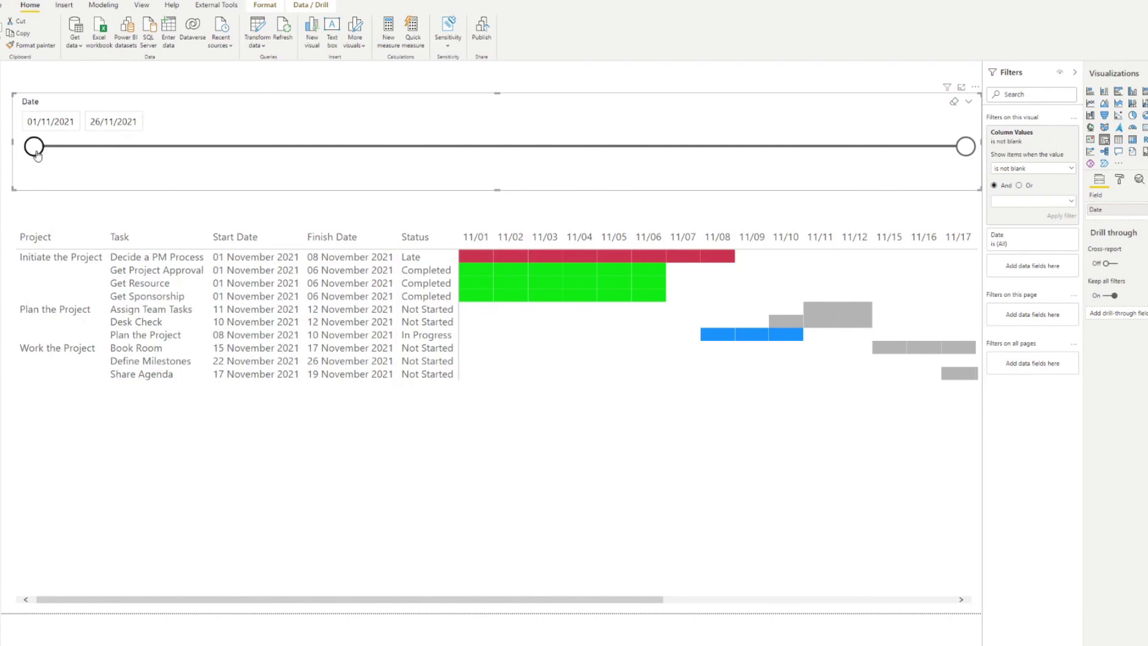
drag(35, 146, 284, 151)
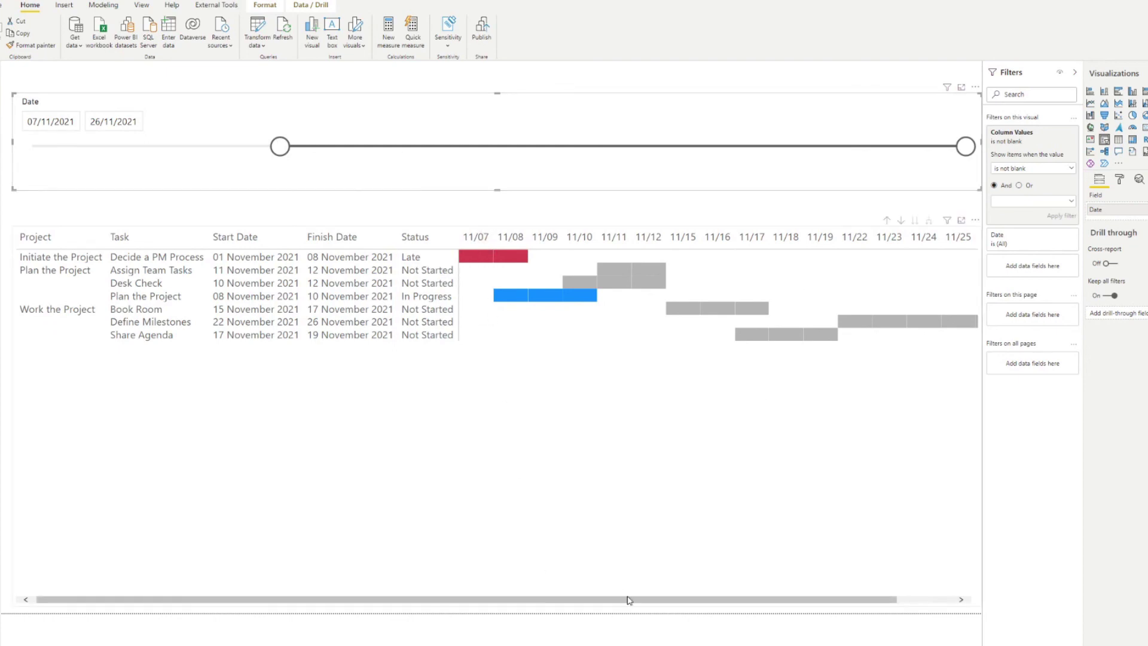
drag(628, 600, 697, 602)
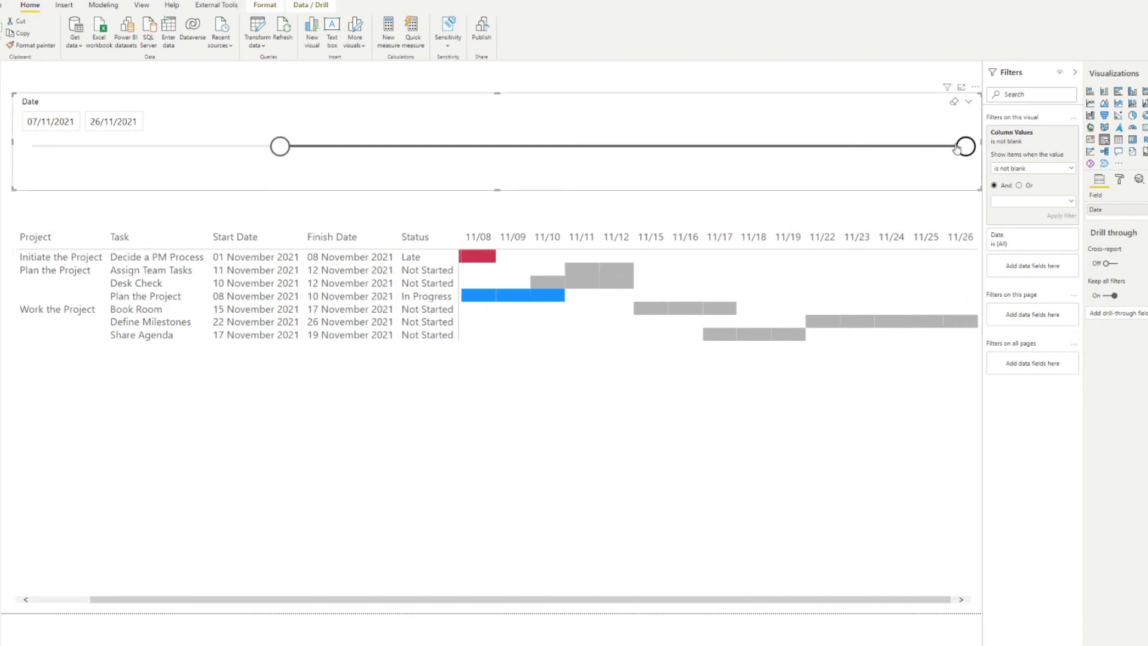